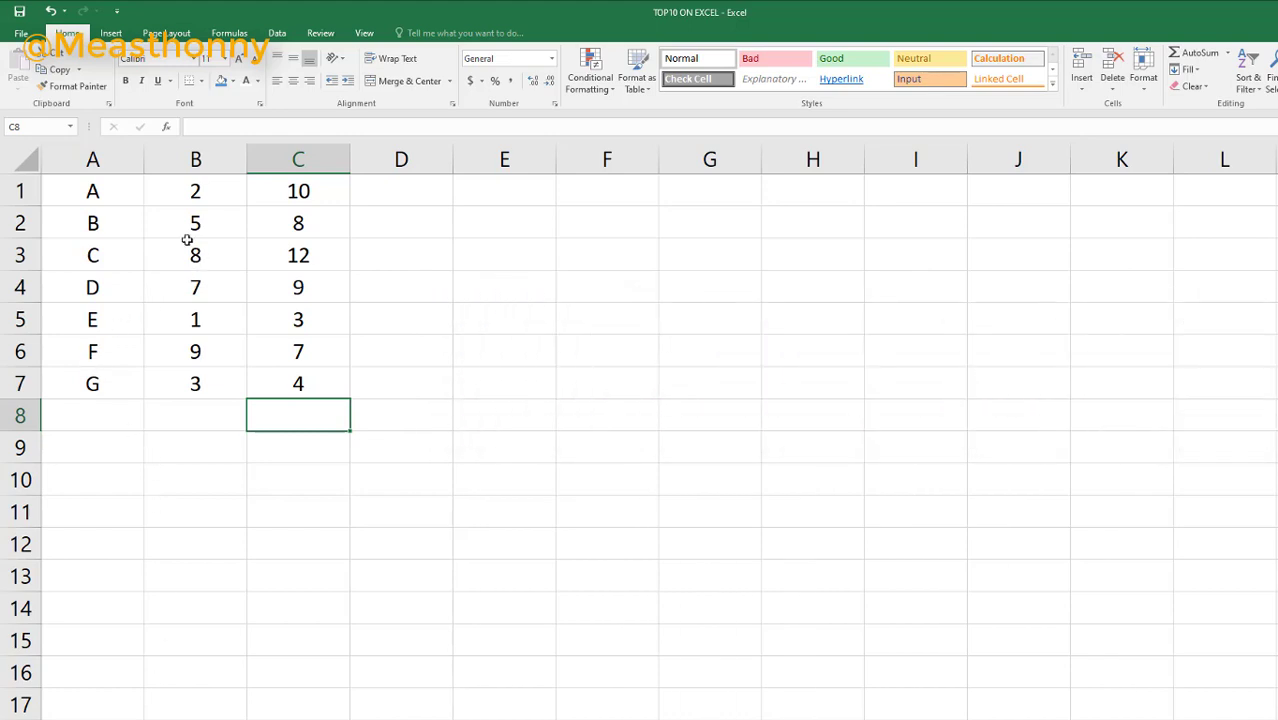
Select the letter table, preview the Quick Analysis tabs, then apply the Formatting Icon Set arrows.
drag(101, 197, 316, 388)
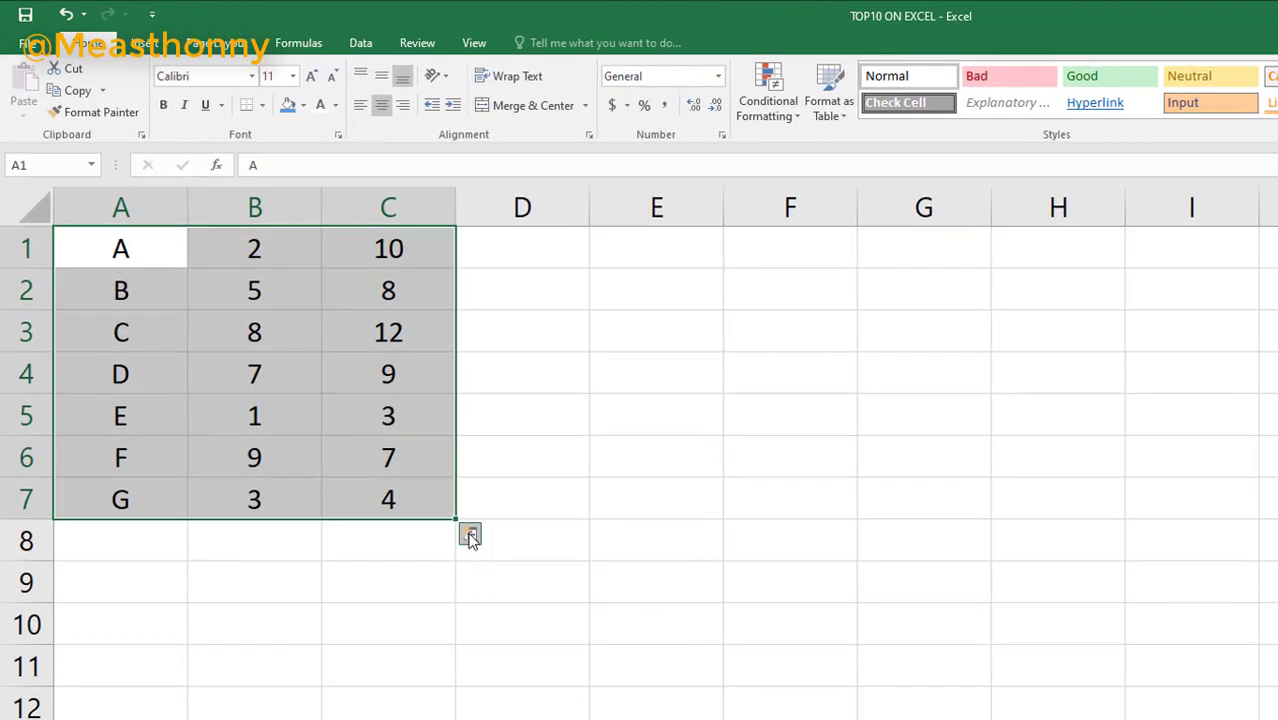
click(469, 536)
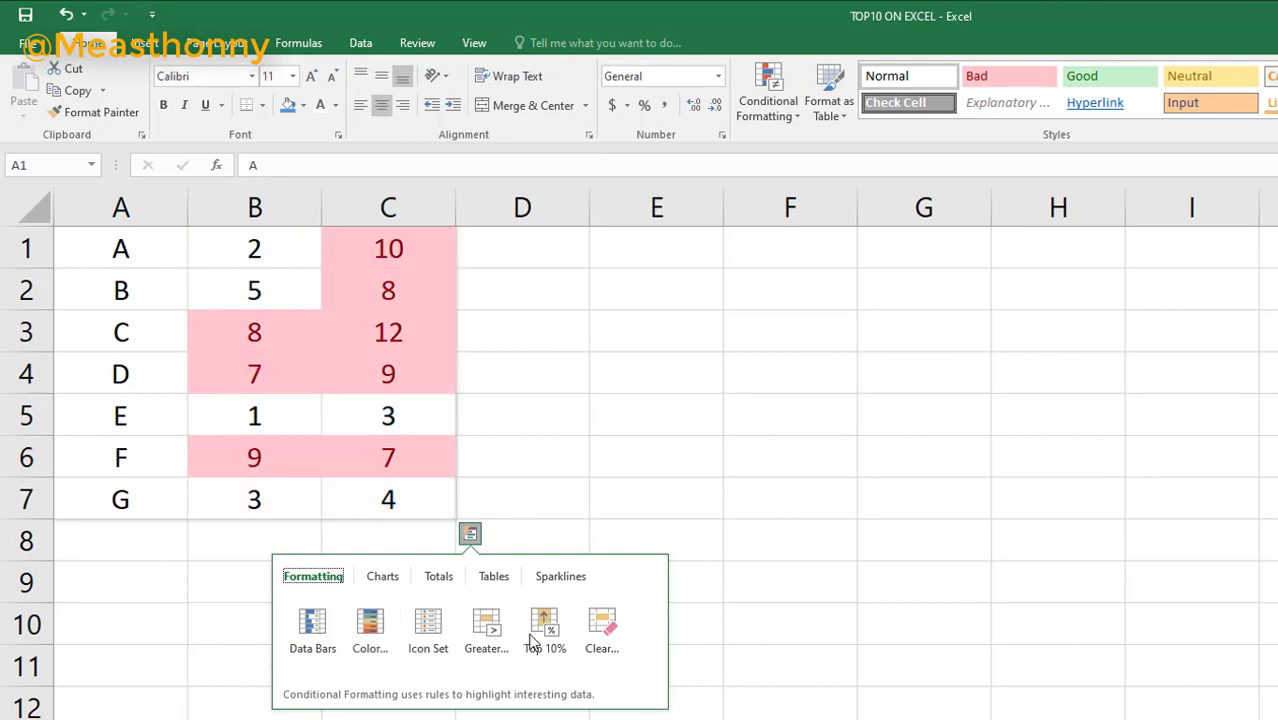
click(381, 578)
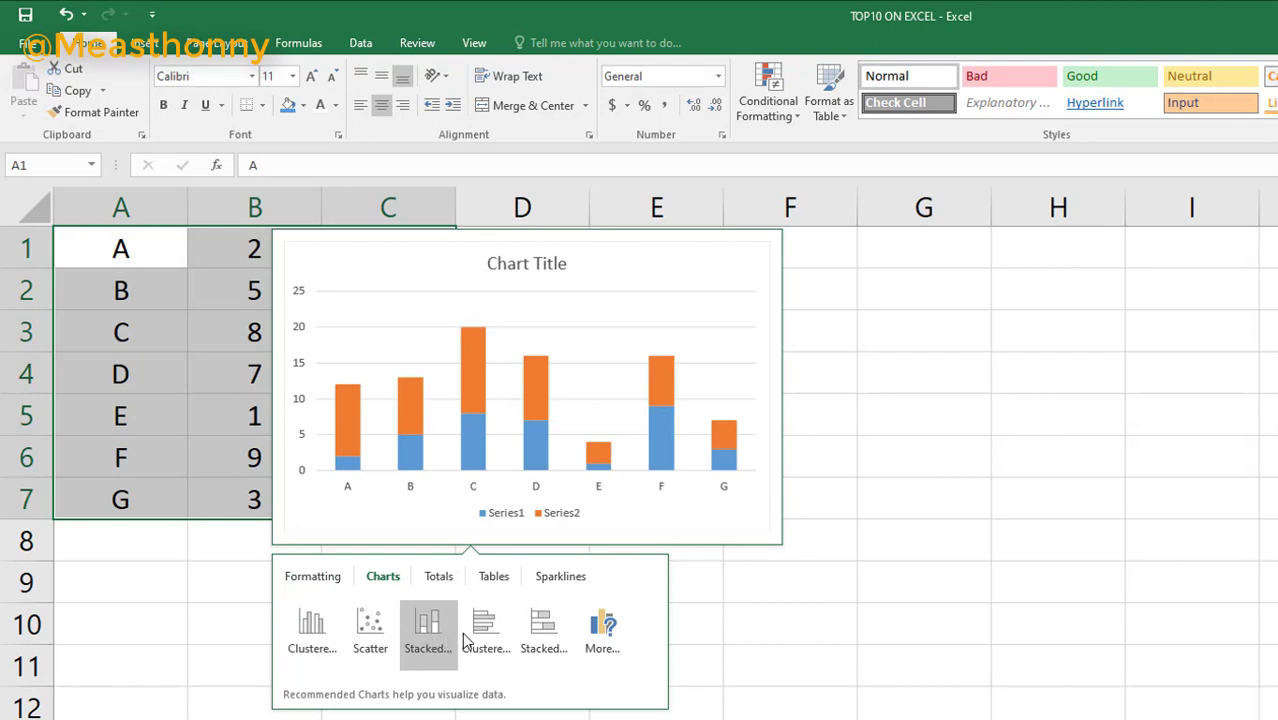
click(436, 580)
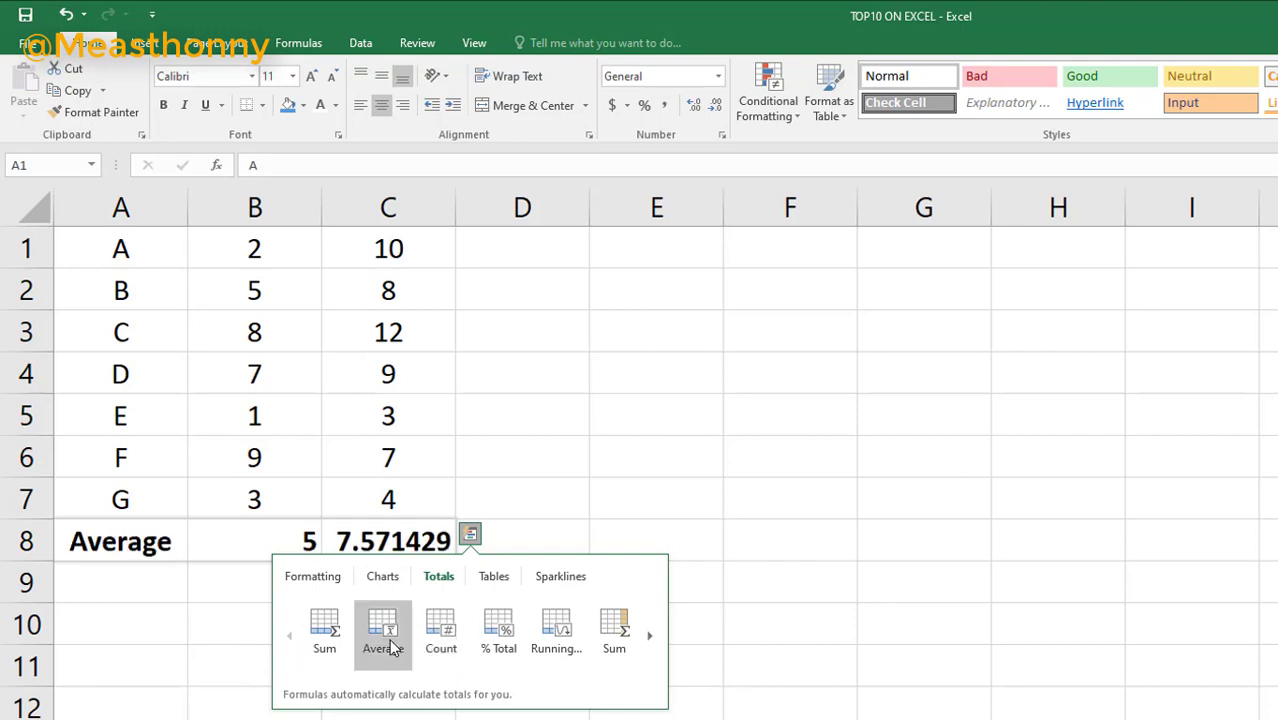
click(492, 580)
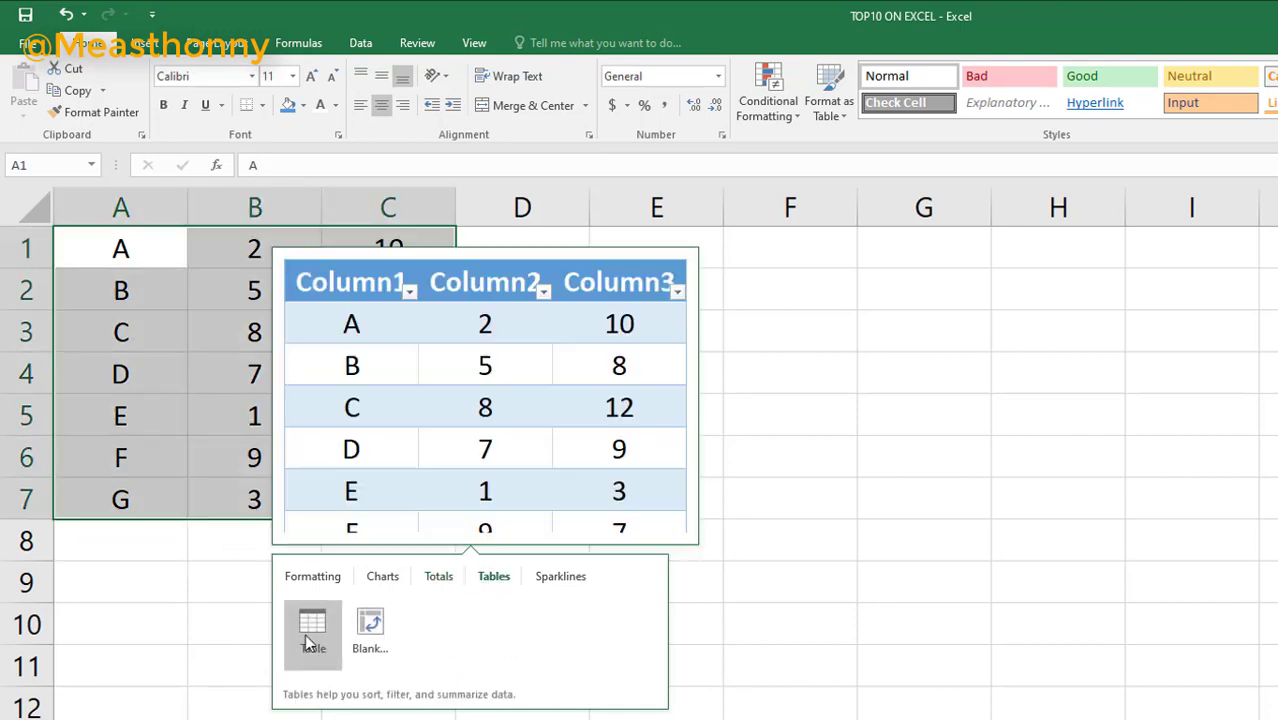
click(548, 584)
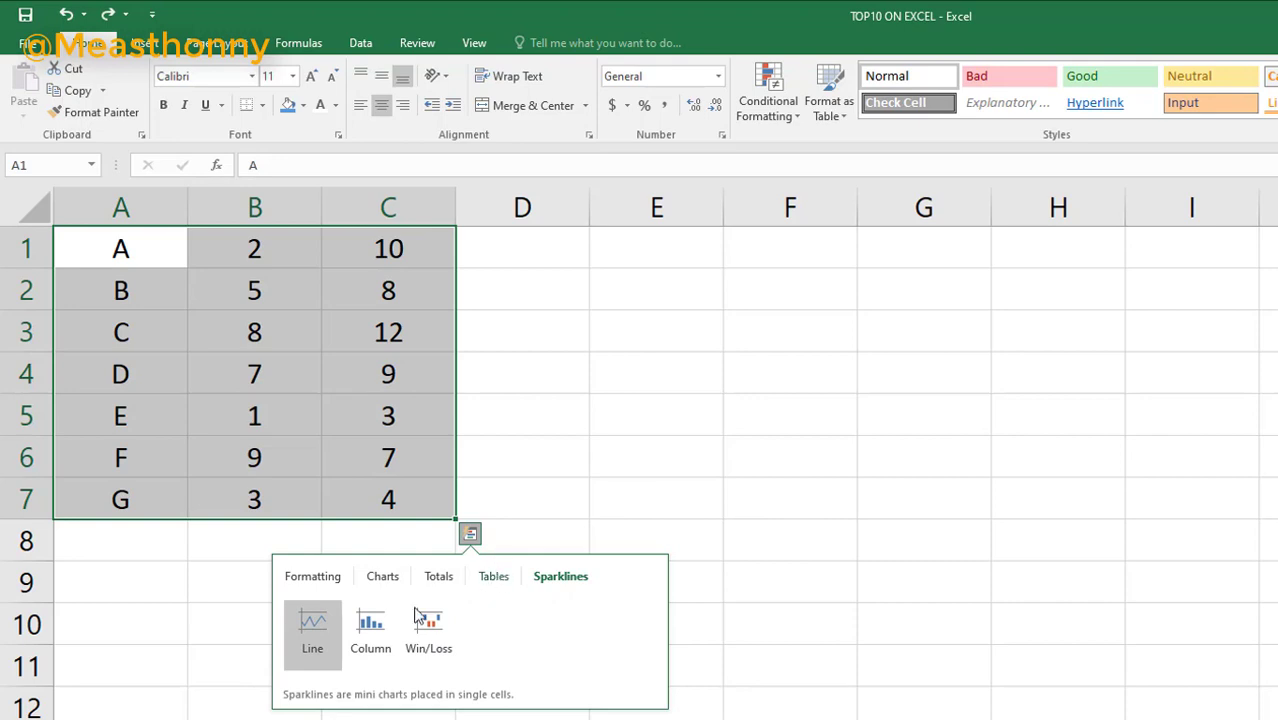
click(322, 580)
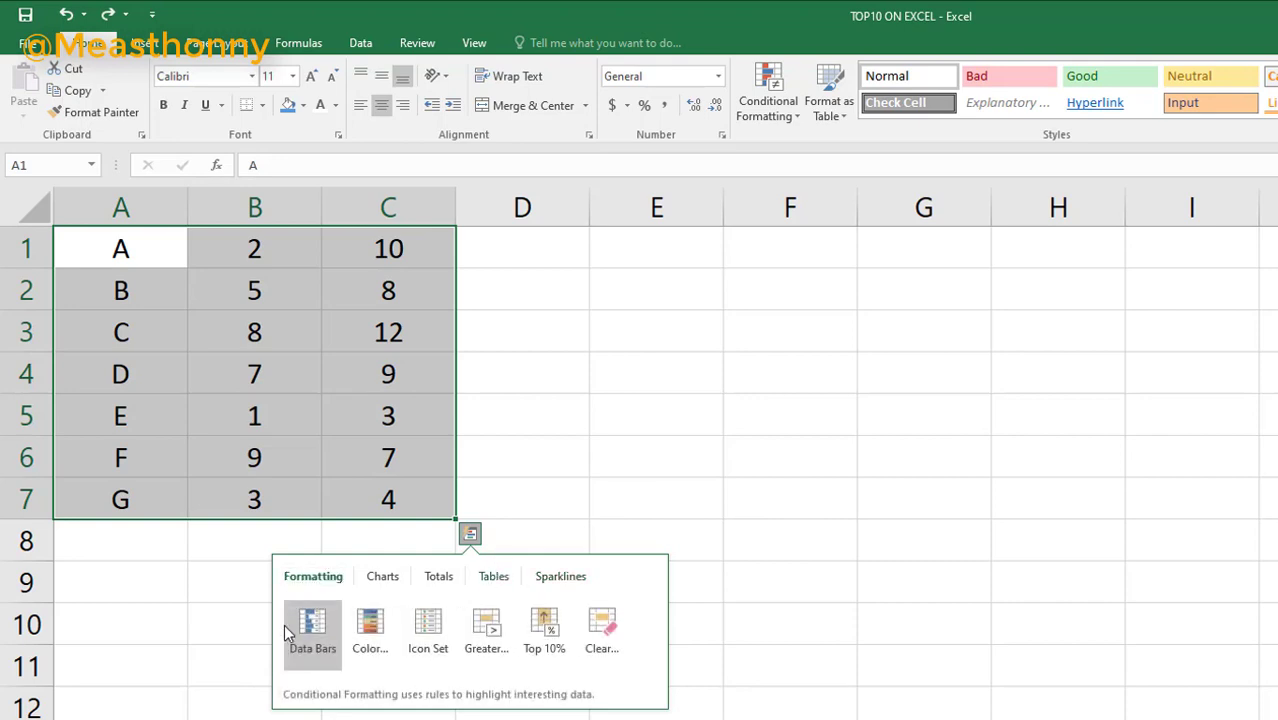
click(428, 632)
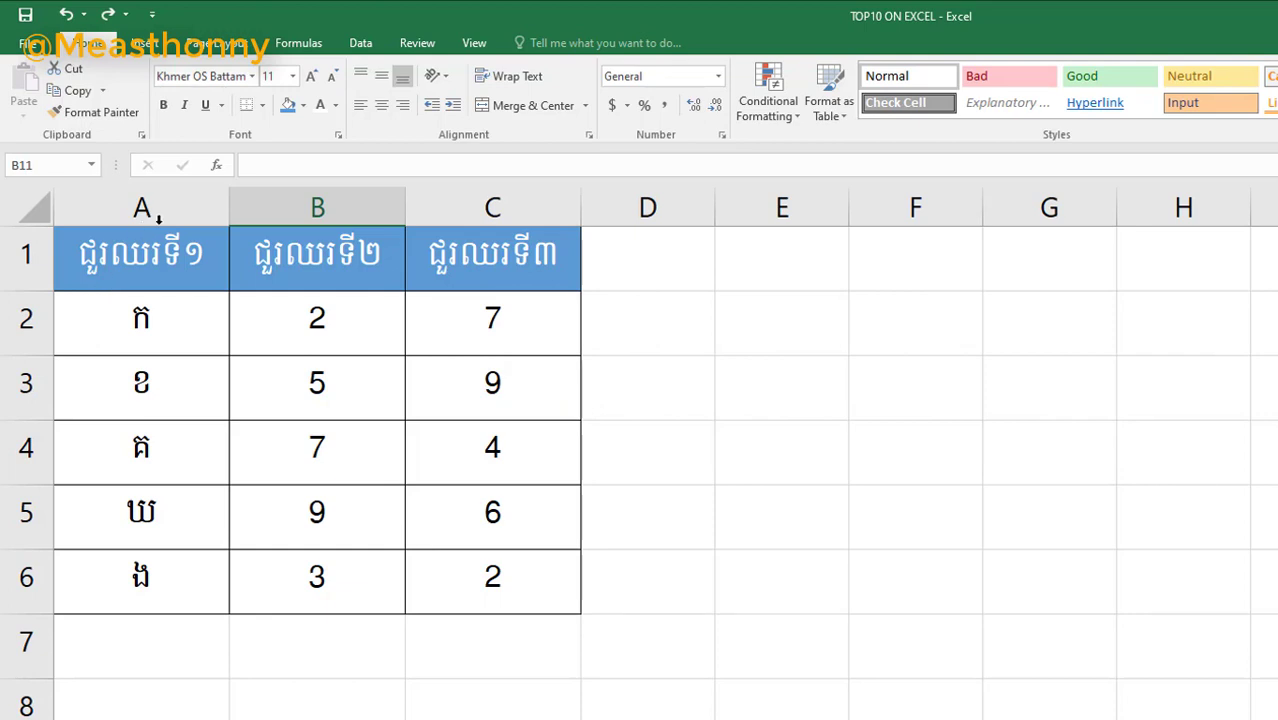
Turn on Data > Filter for the Khmer table A1:C6.
drag(165, 252, 531, 586)
click(362, 45)
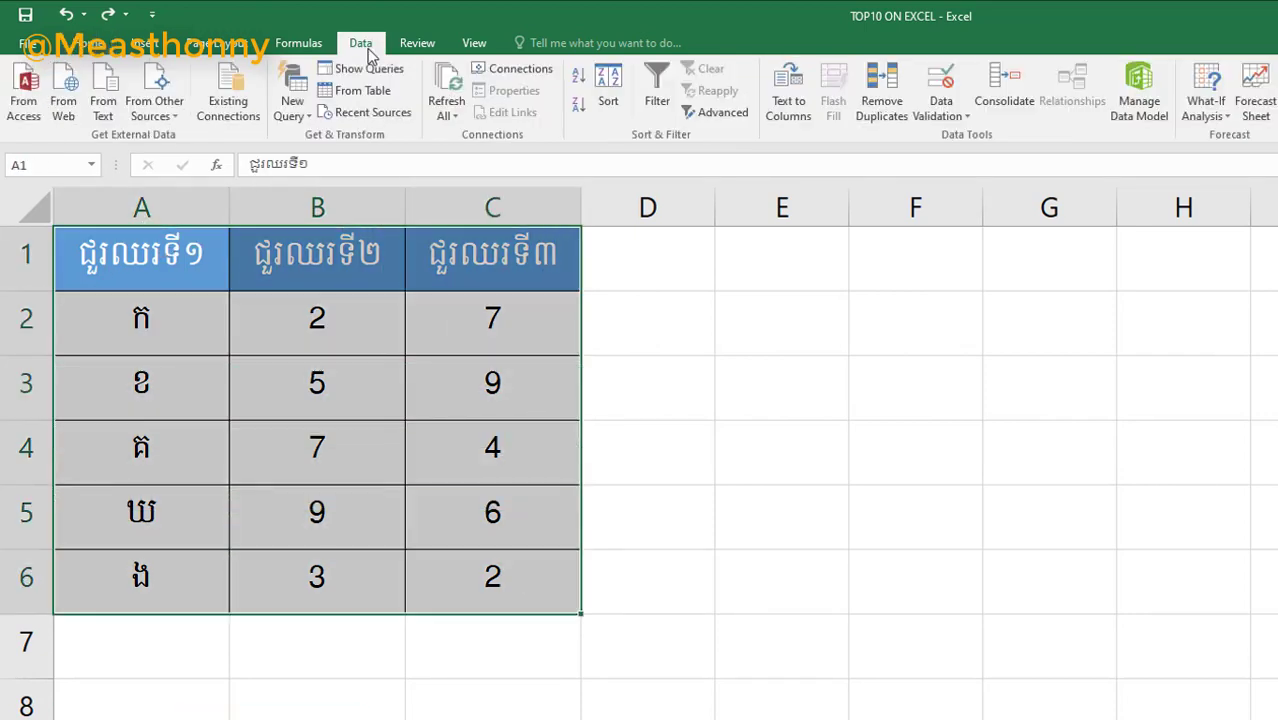
click(652, 88)
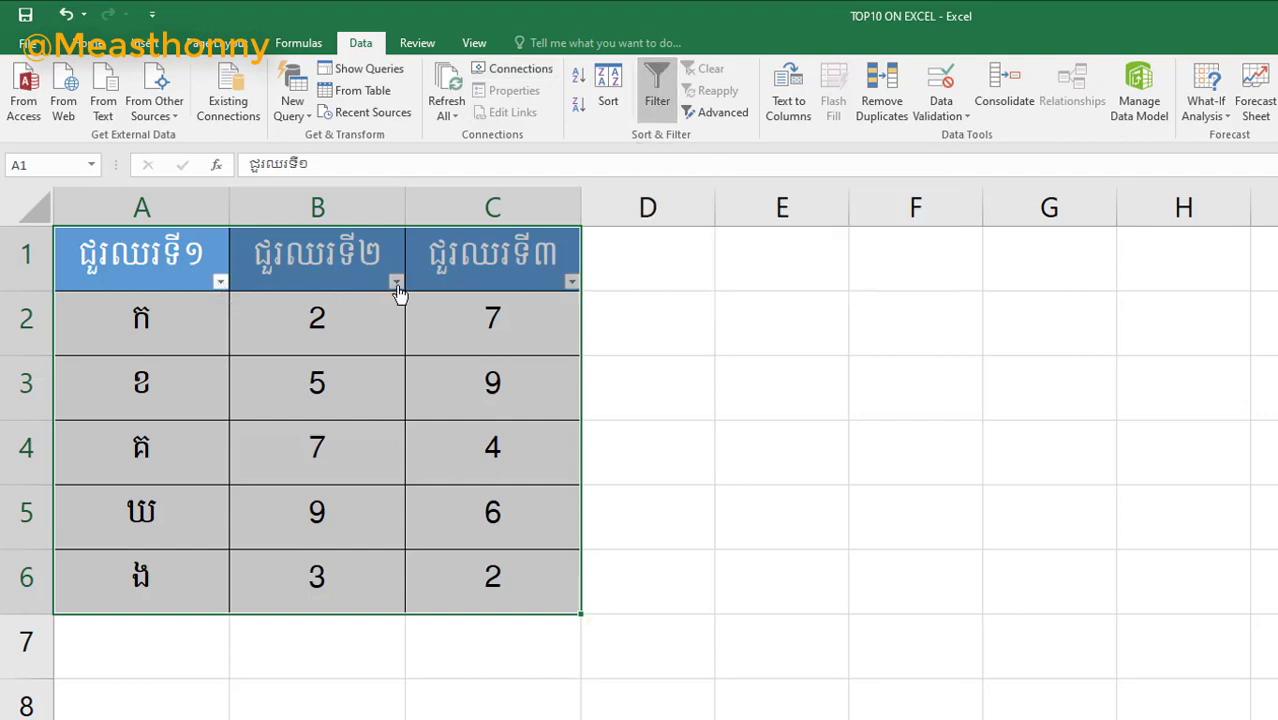
Filter column A to the ក and ខ rows, then clear that filter to show all rows.
click(198, 267)
click(220, 282)
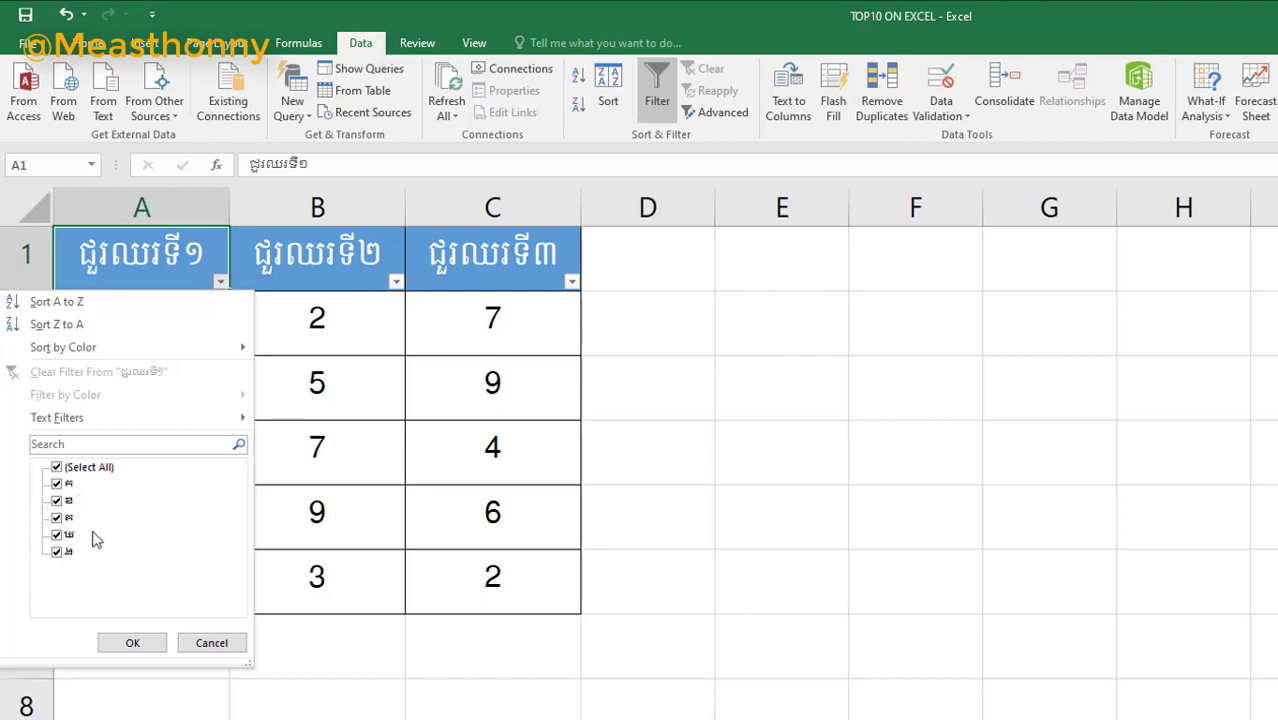
click(60, 472)
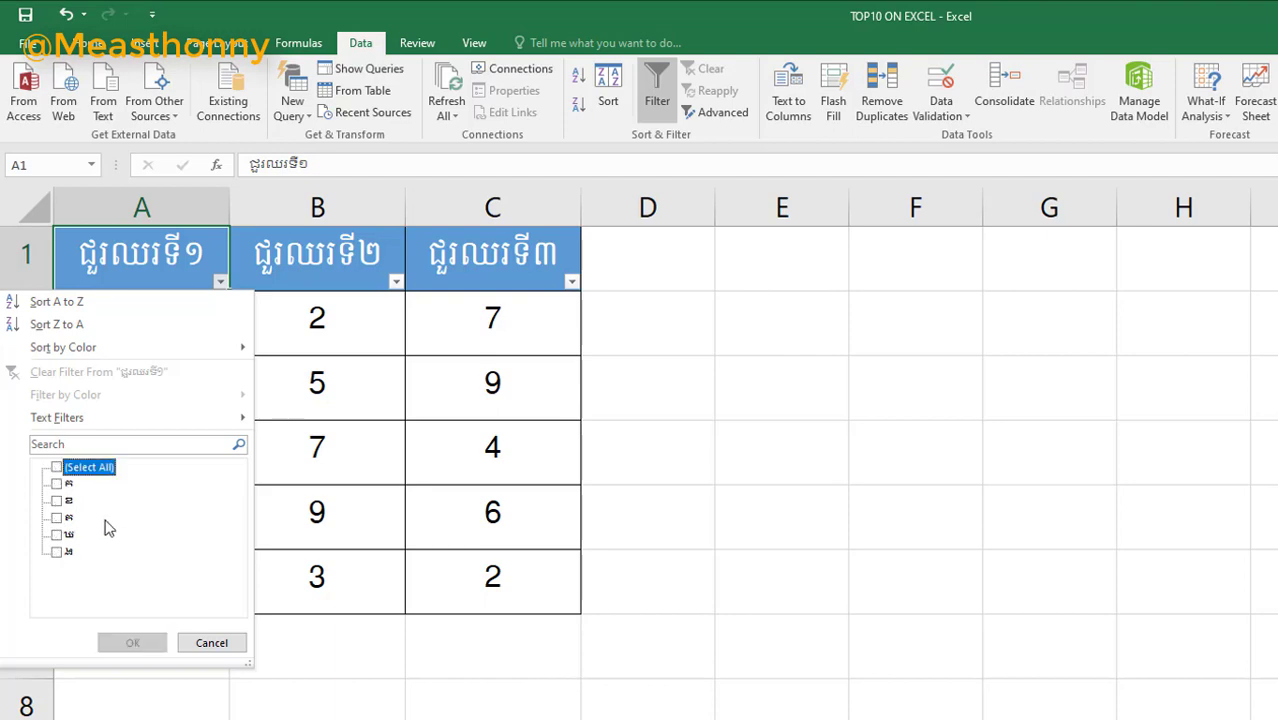
click(56, 486)
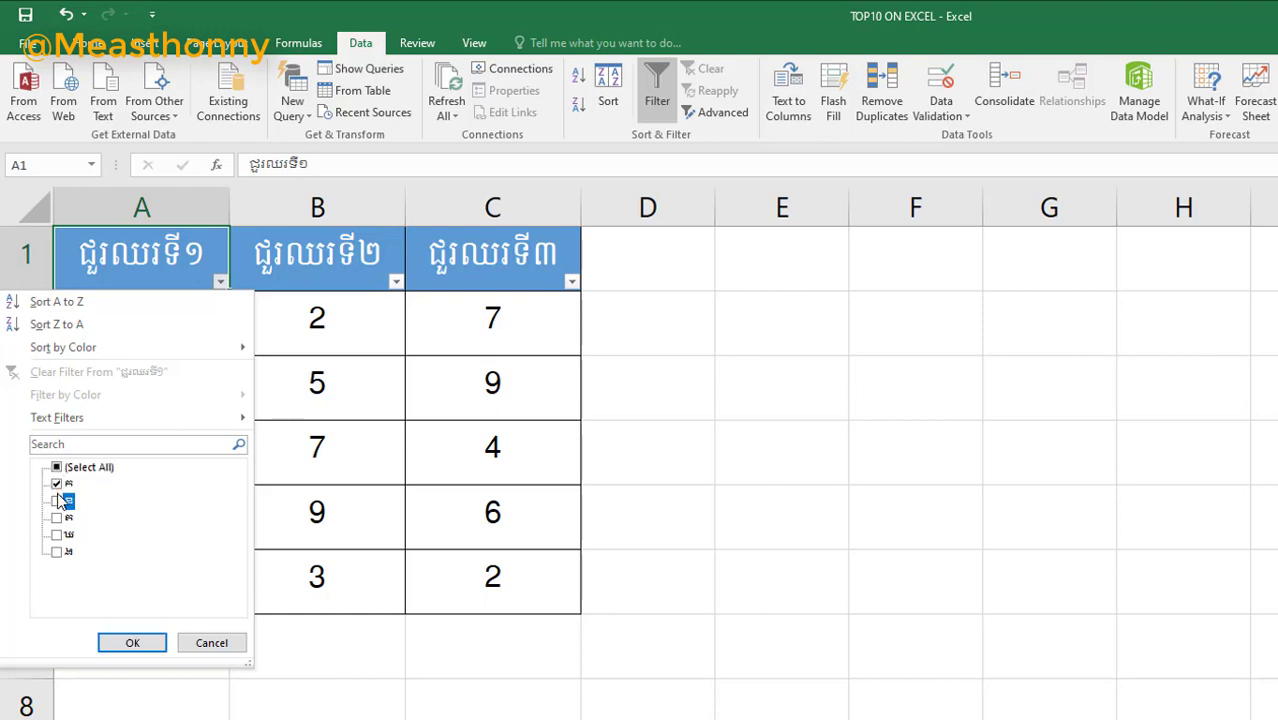
click(132, 643)
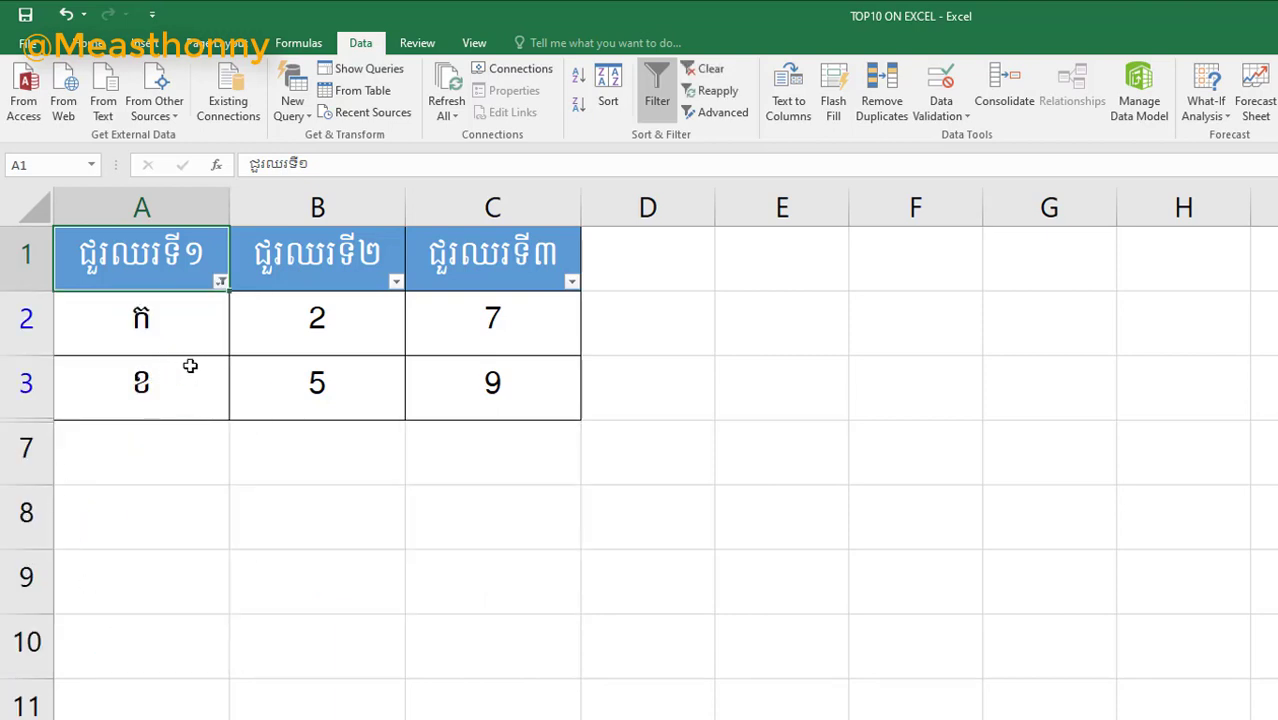
click(220, 282)
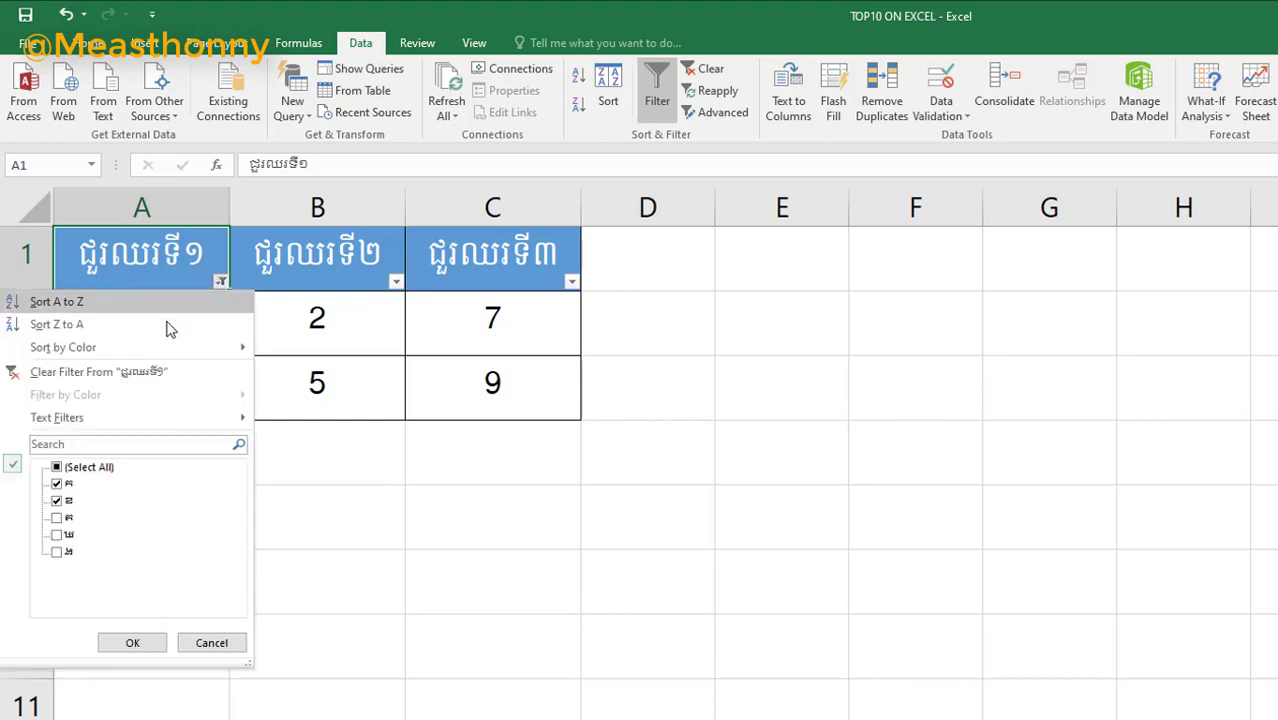
click(57, 467)
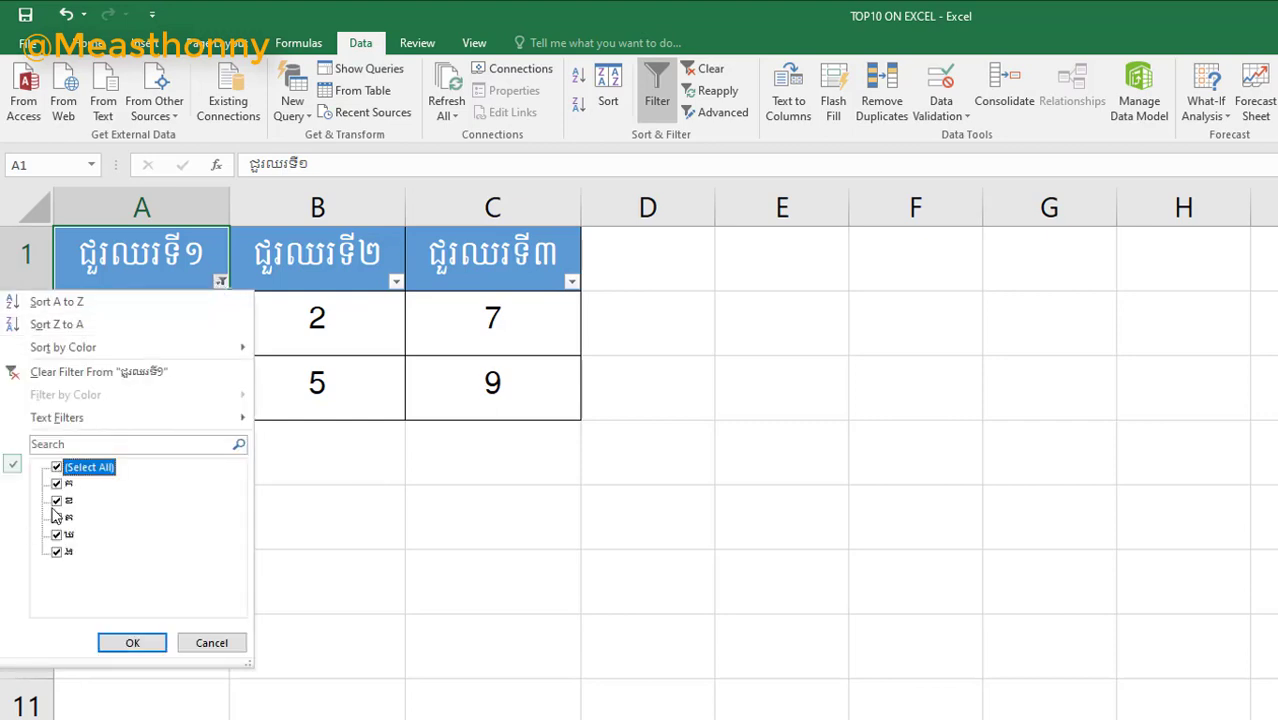
click(132, 642)
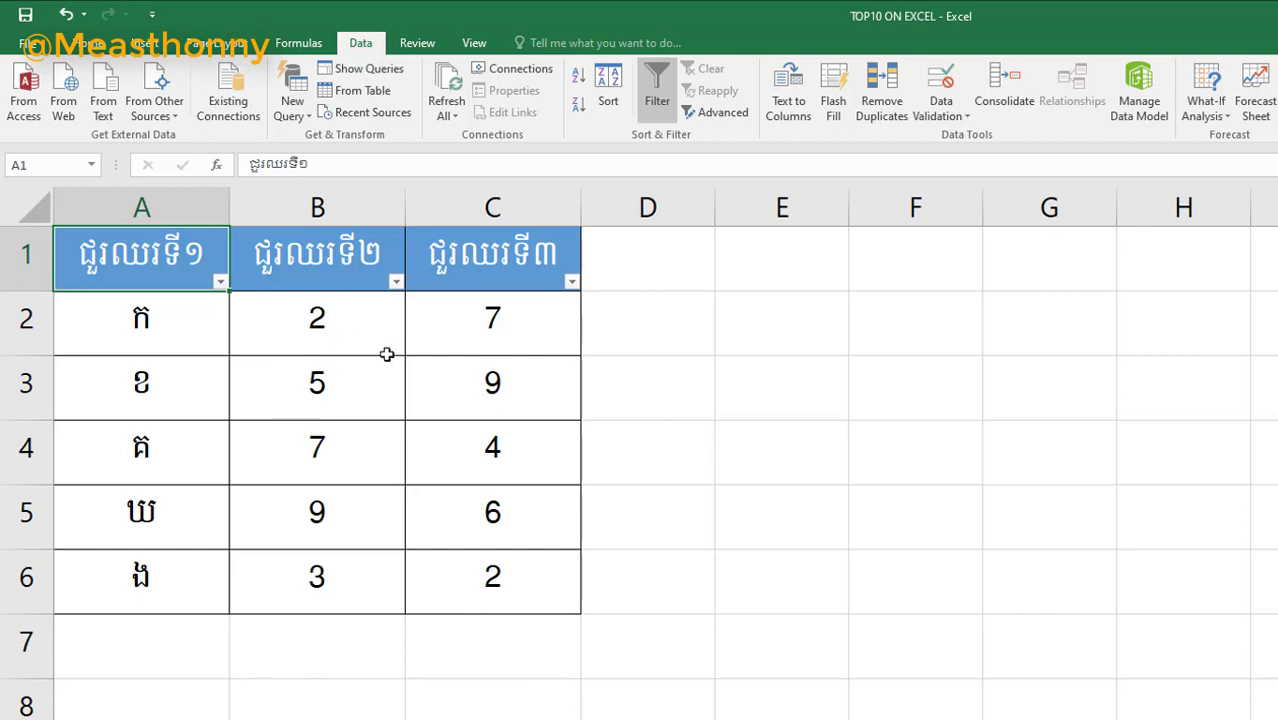
Filter column B to show only rows with 5 or 7.
click(397, 283)
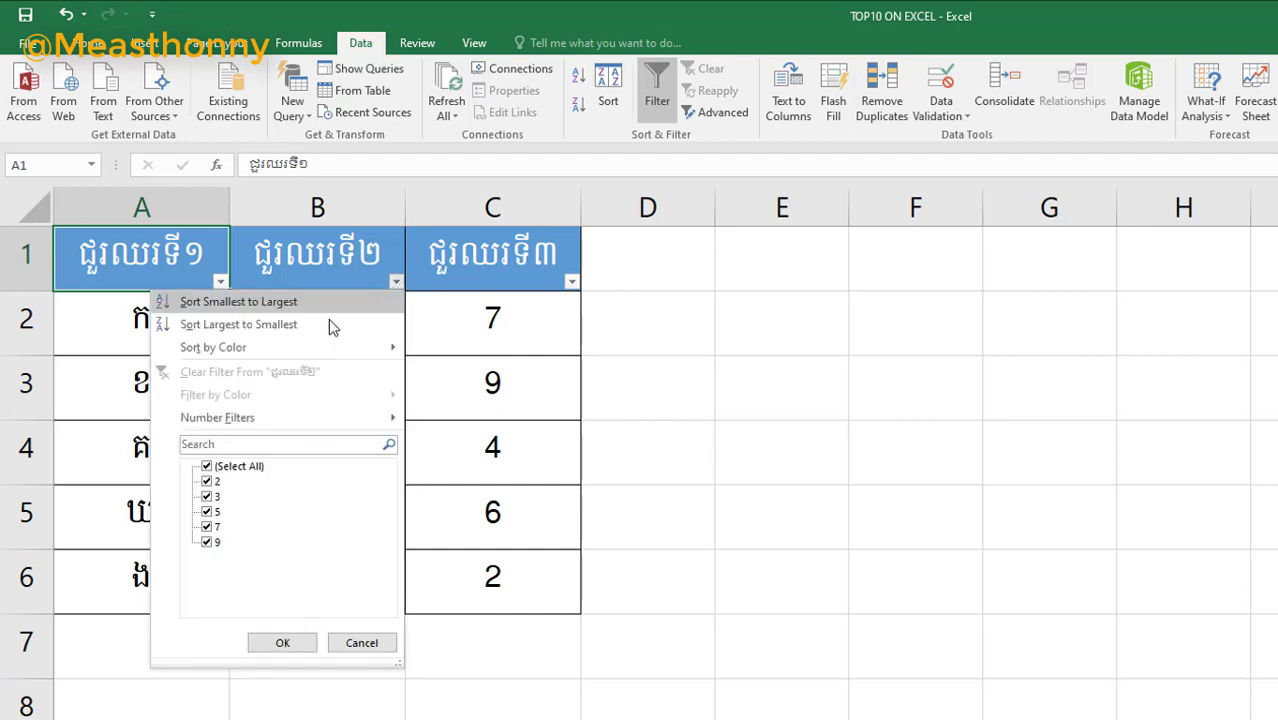
click(207, 467)
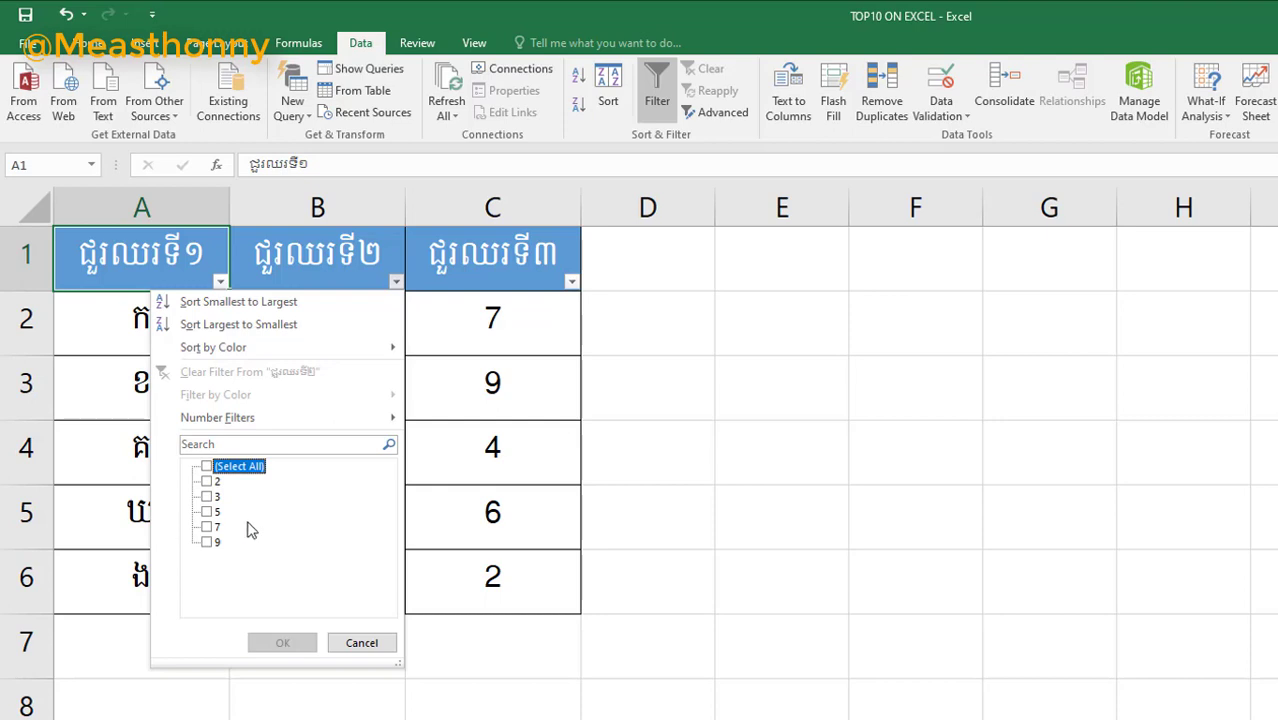
click(207, 512)
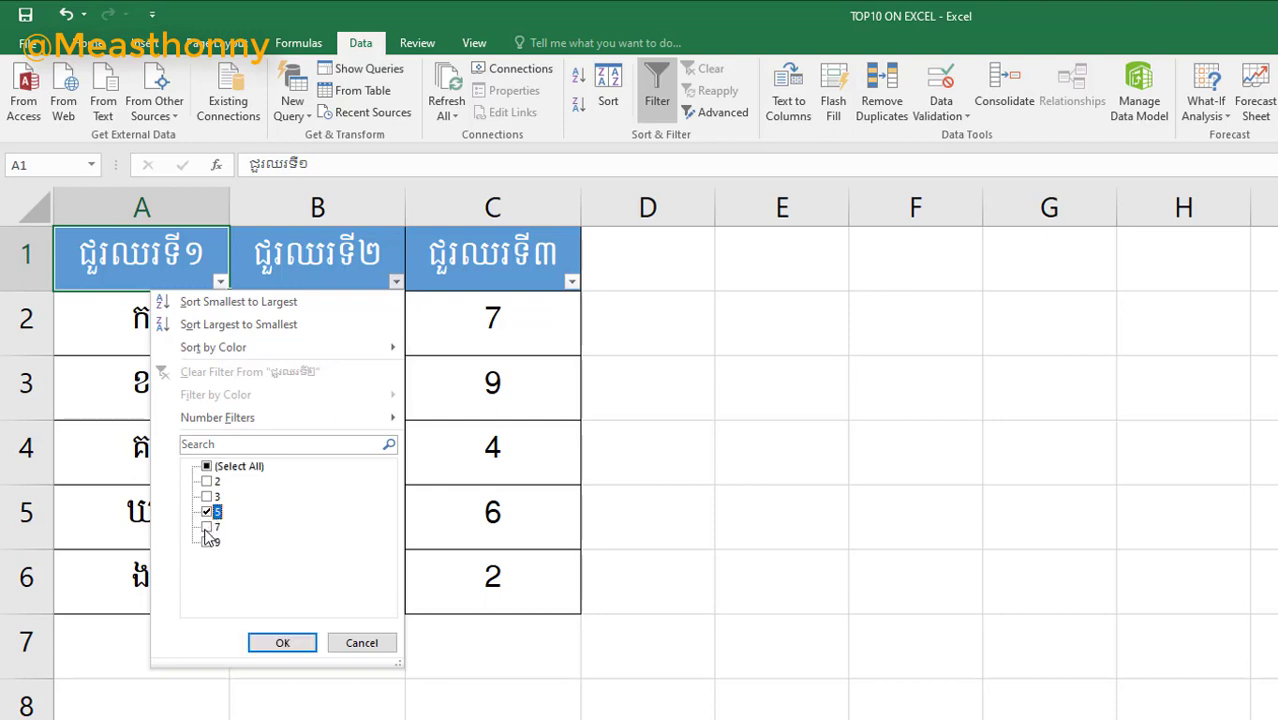
click(206, 527)
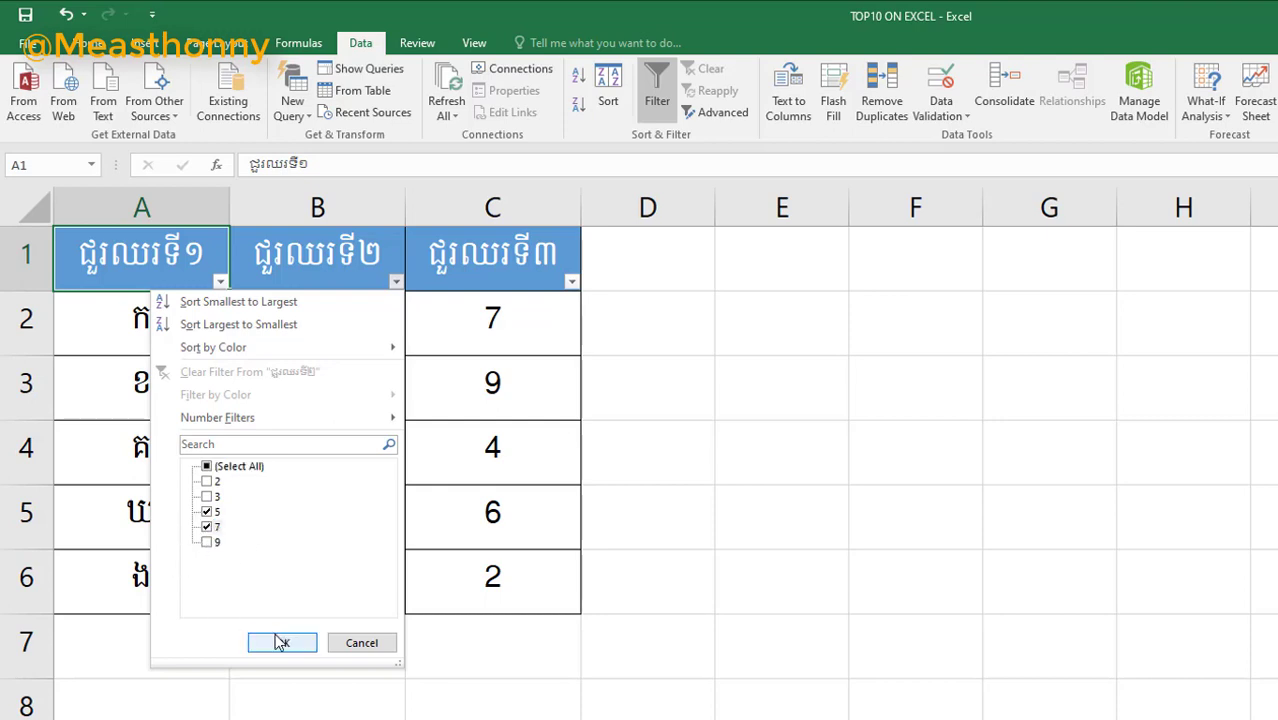
click(281, 643)
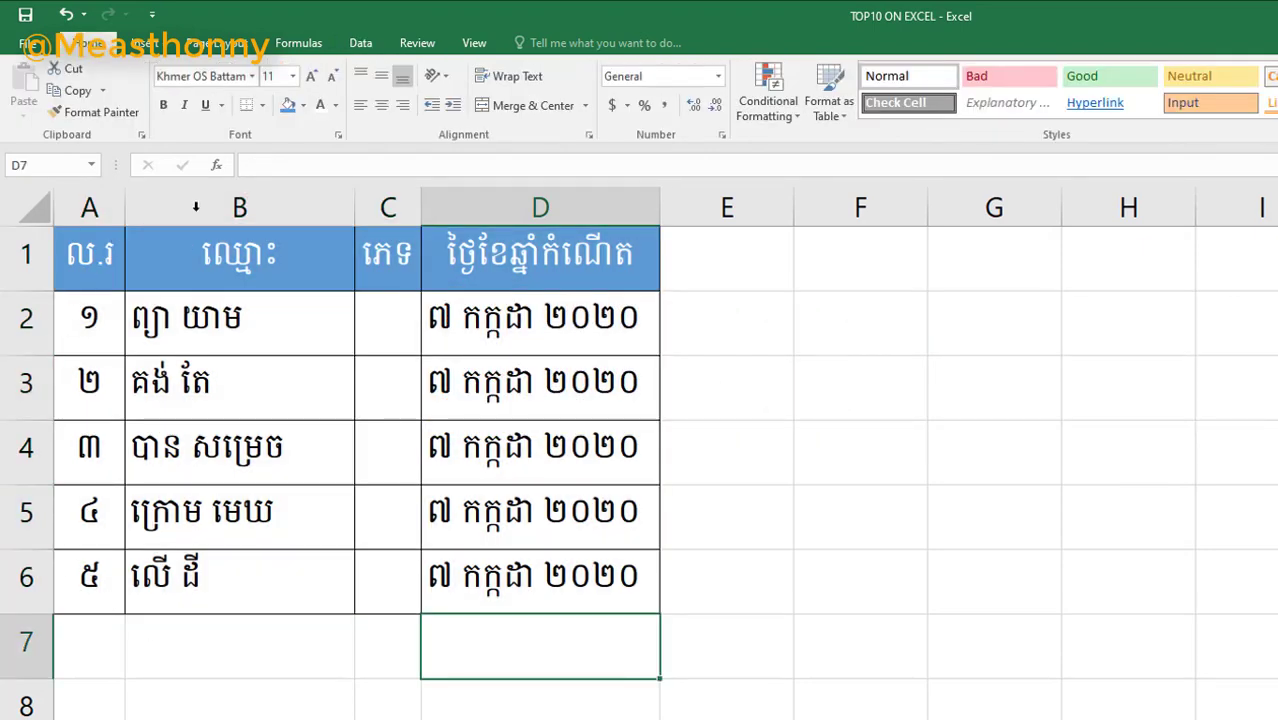
Give C2:C6 a List data validation rule with source ប្រុស,ស្រី.
click(409, 320)
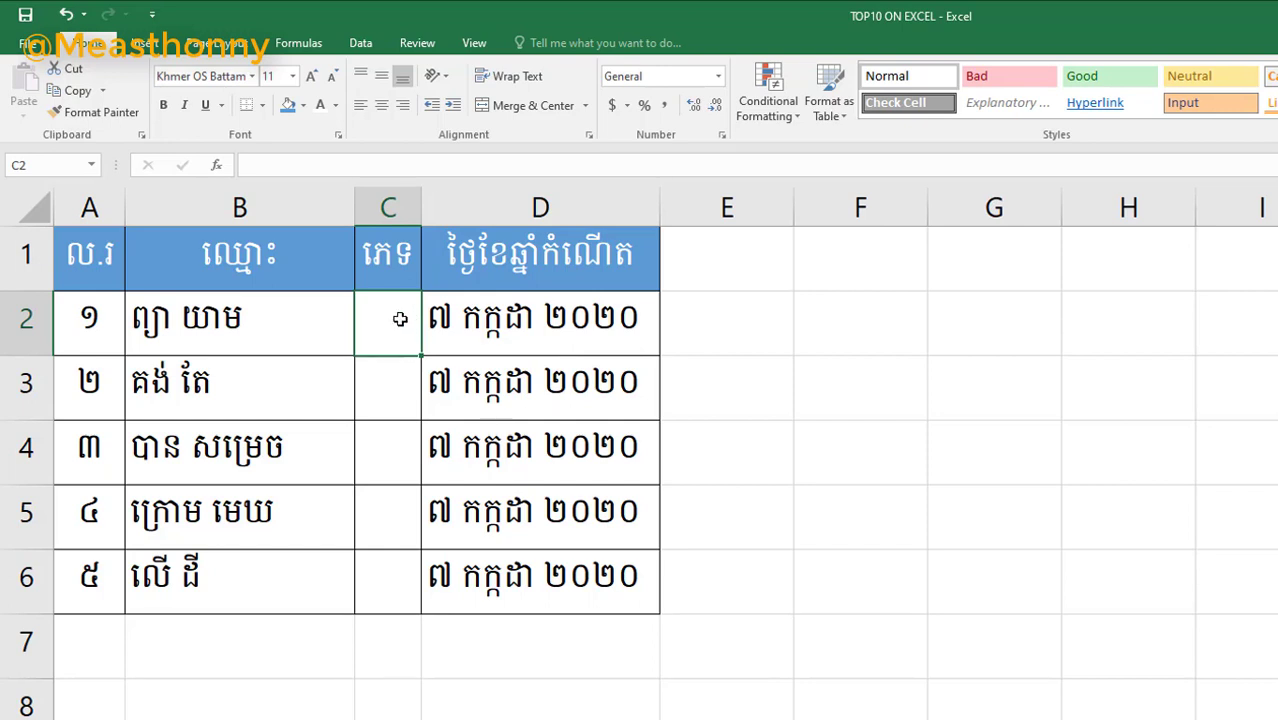
drag(394, 318, 372, 591)
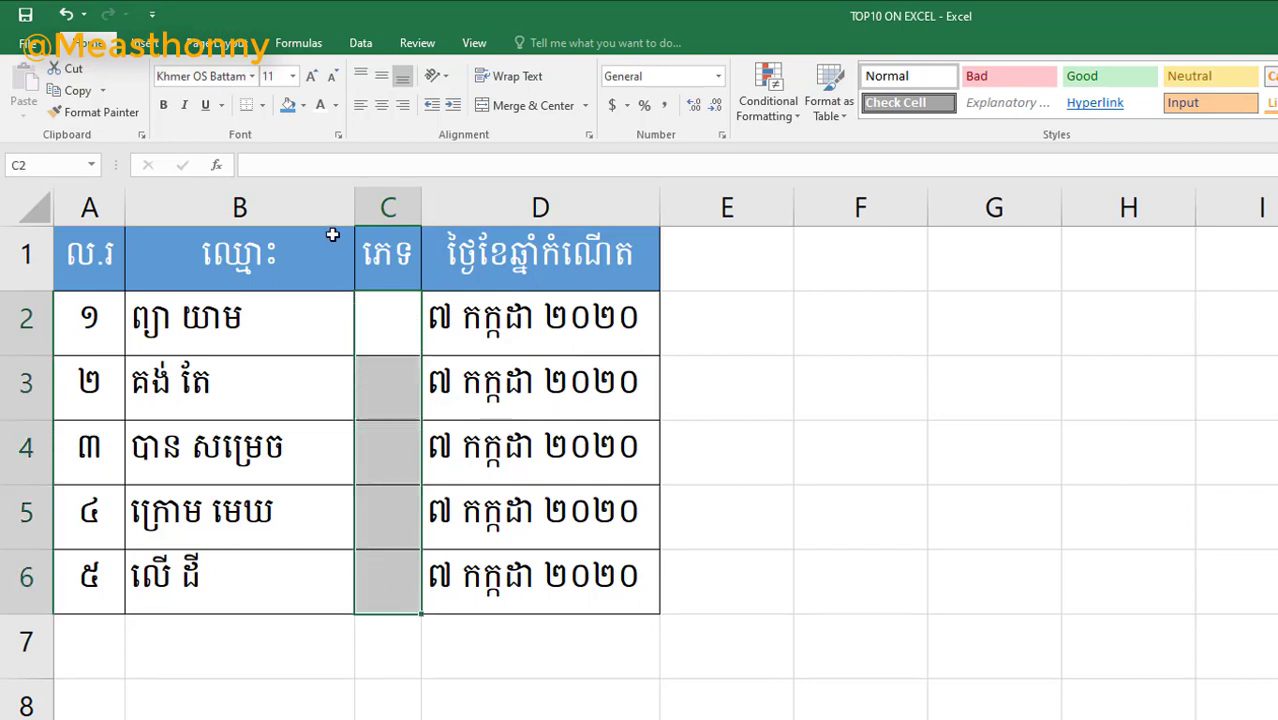
click(360, 45)
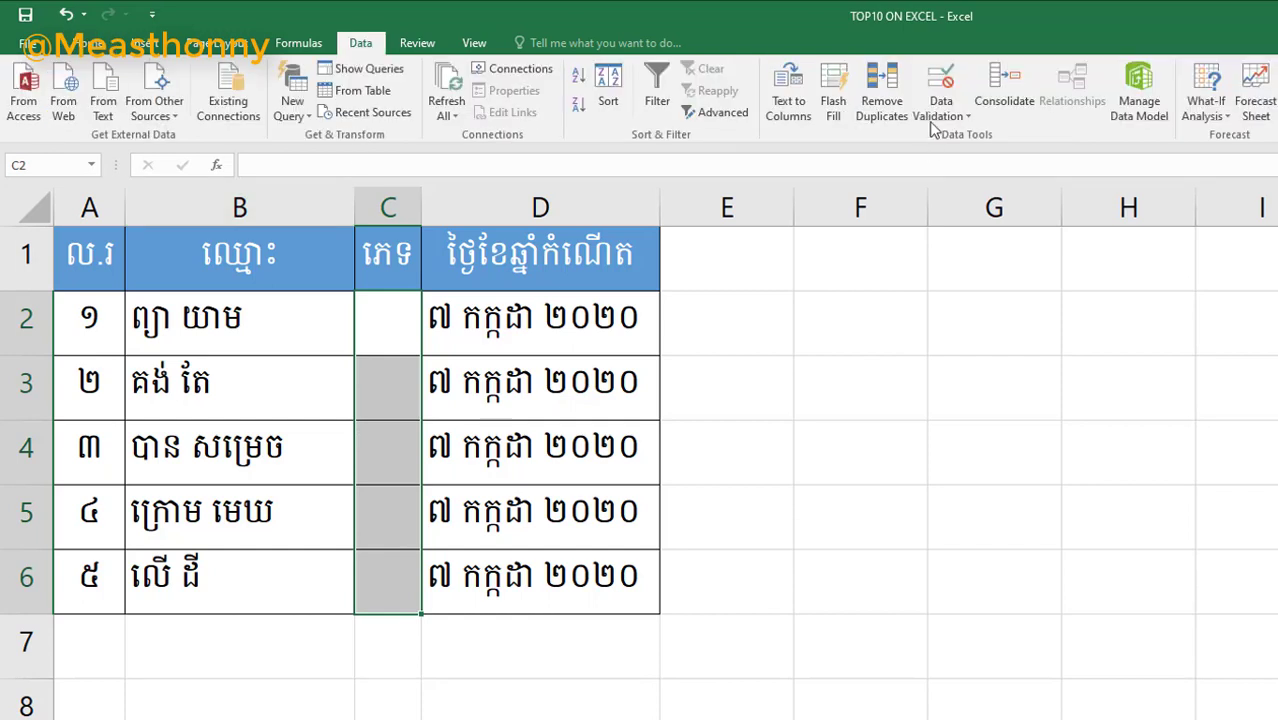
click(942, 97)
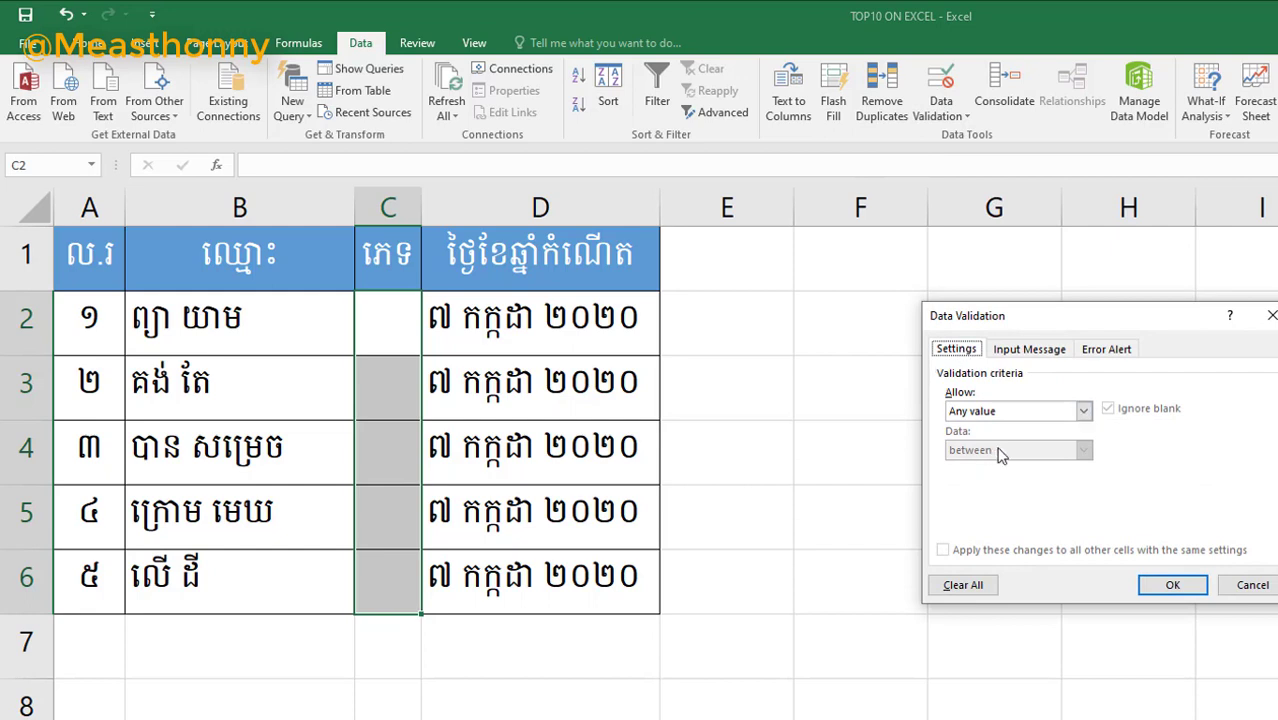
click(1084, 413)
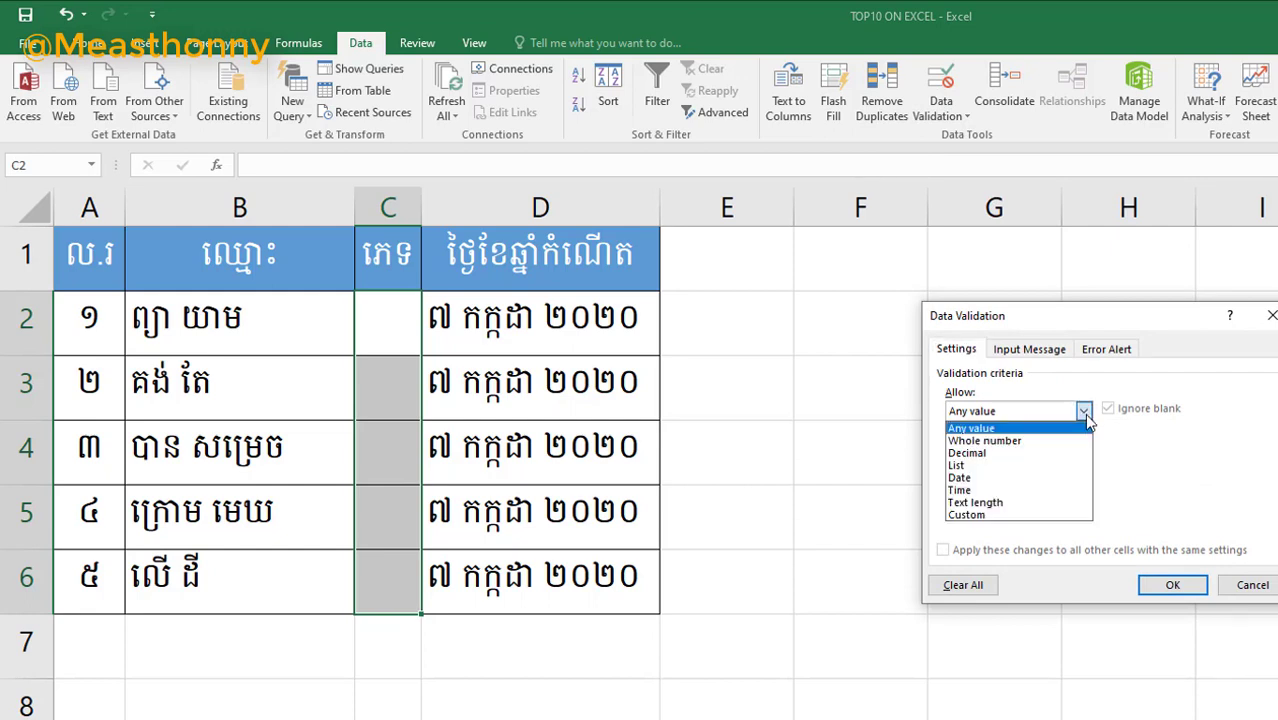
click(985, 463)
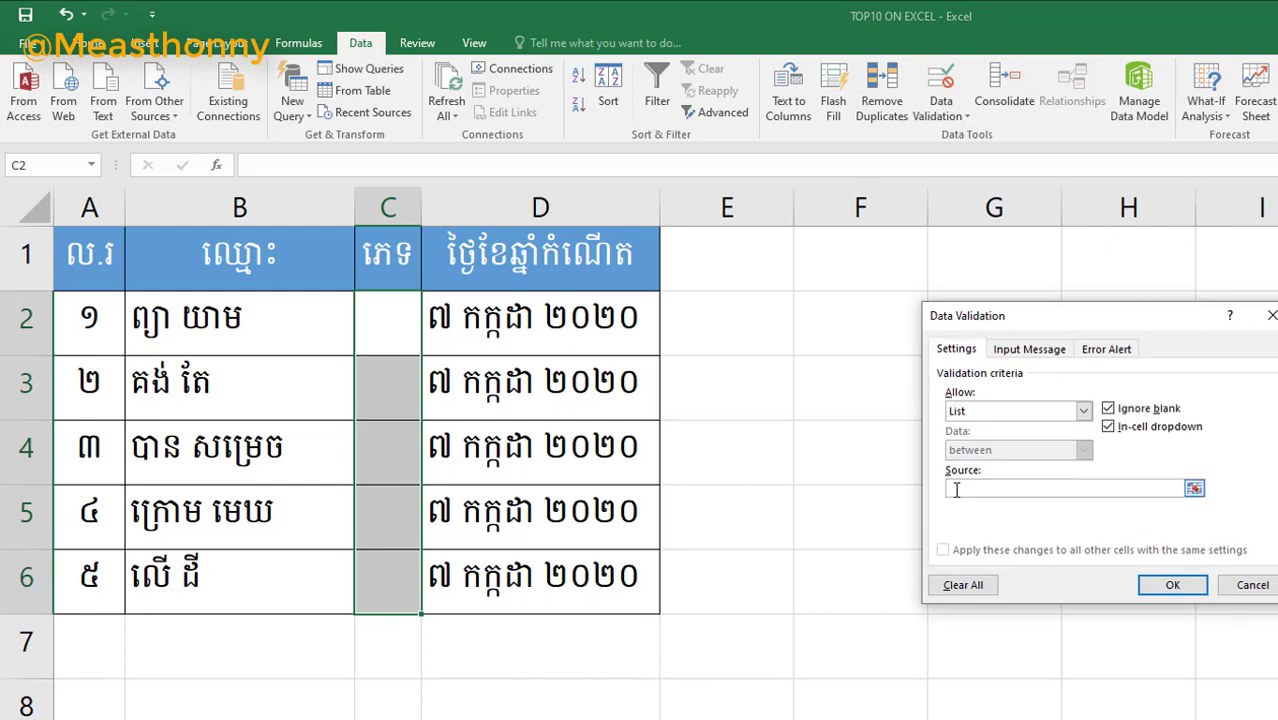
click(1176, 488)
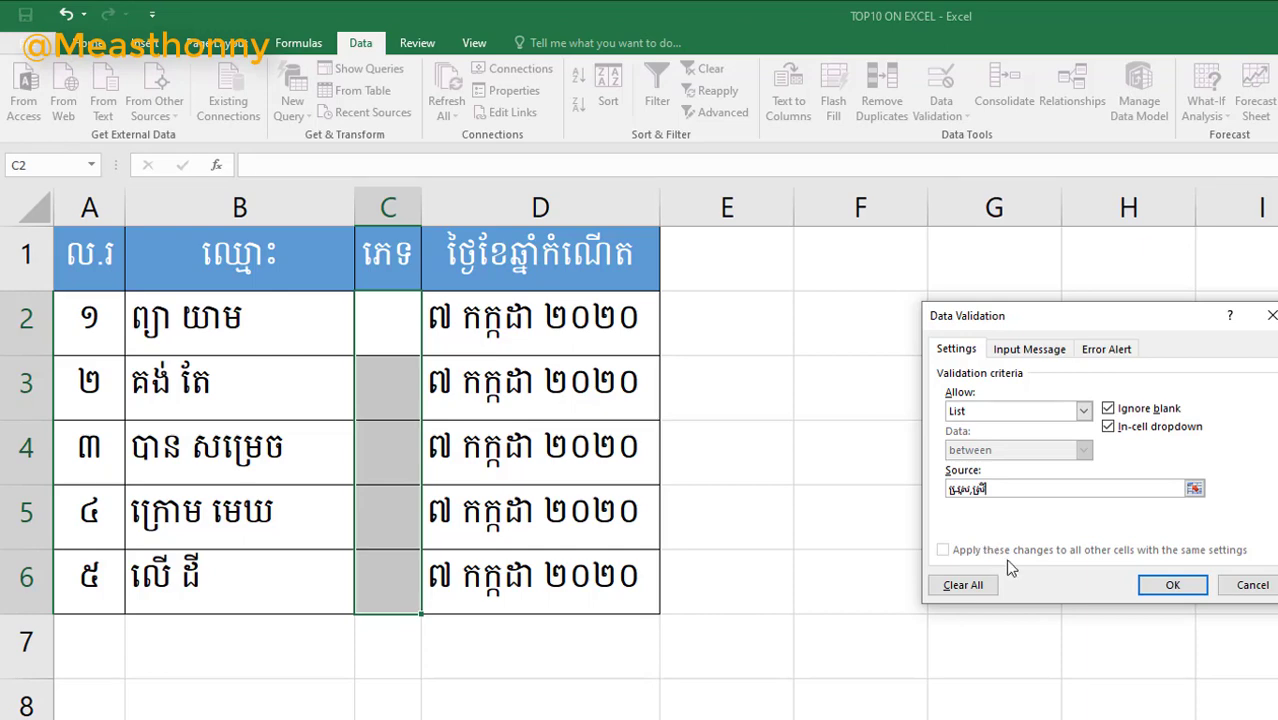
click(1172, 586)
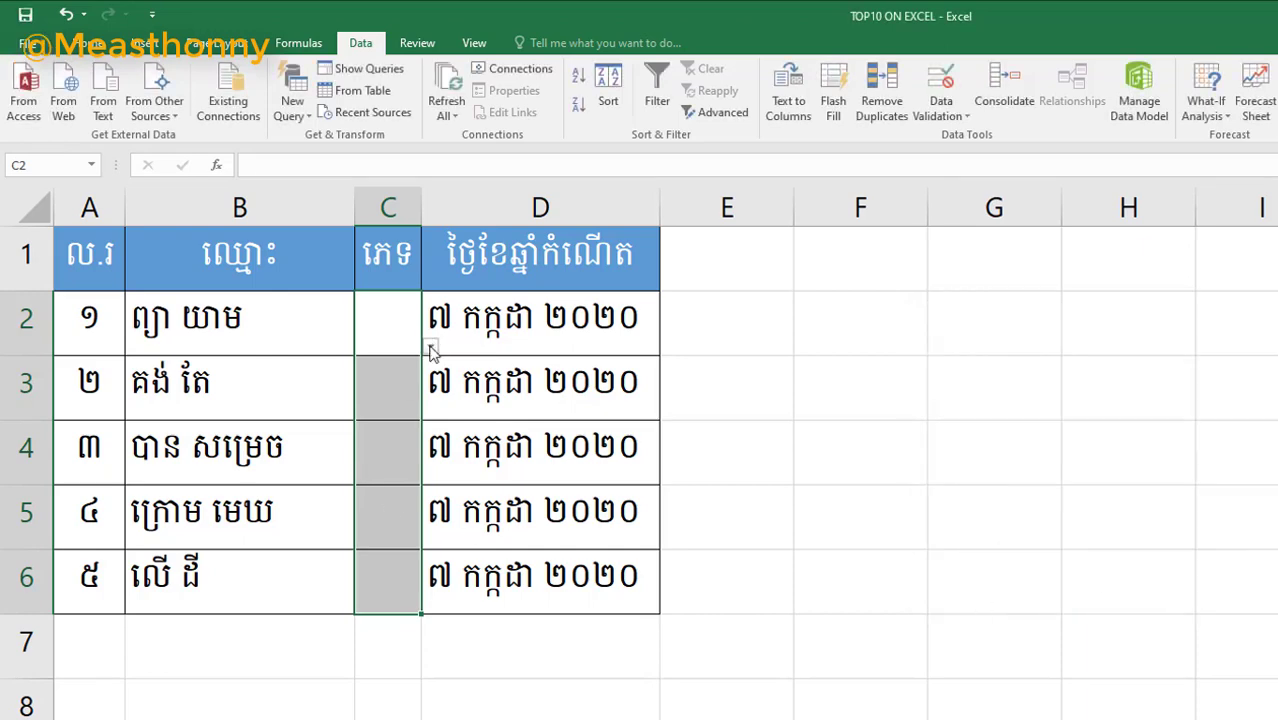
Pick ស្រី for C2, ប្រុស for C3 and ស្រី for C4 from their dropdowns.
click(398, 324)
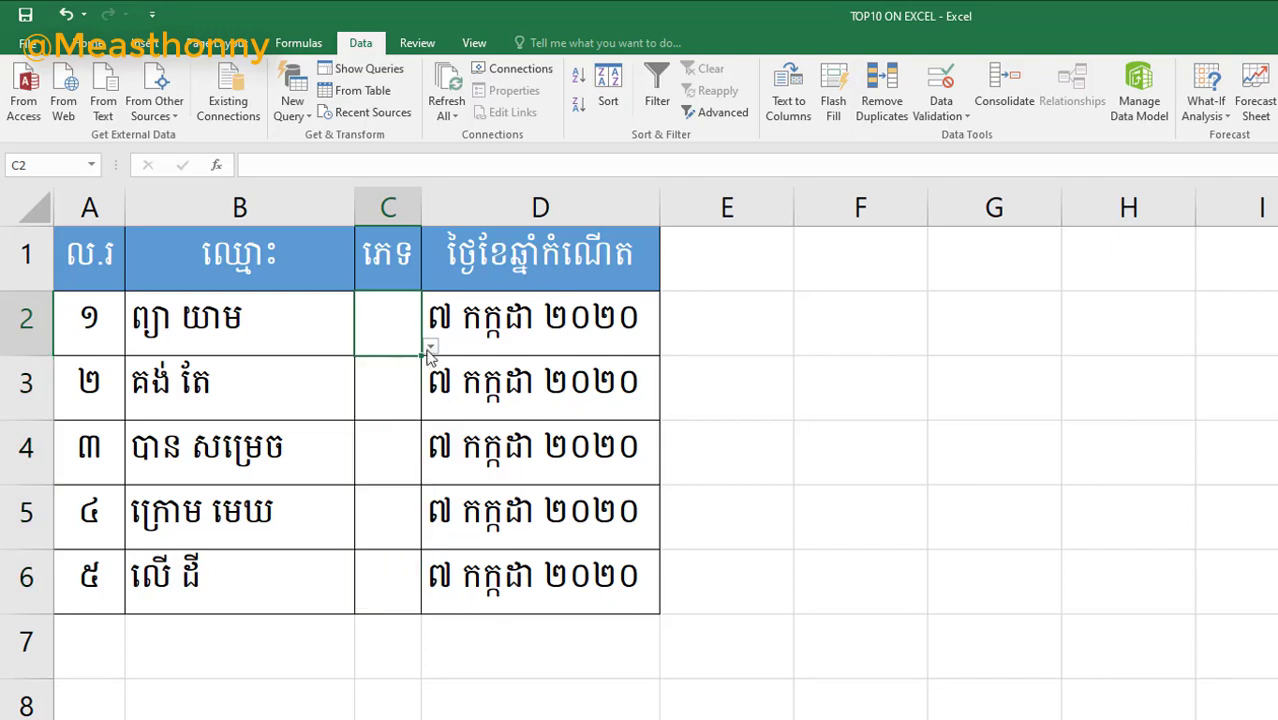
click(428, 350)
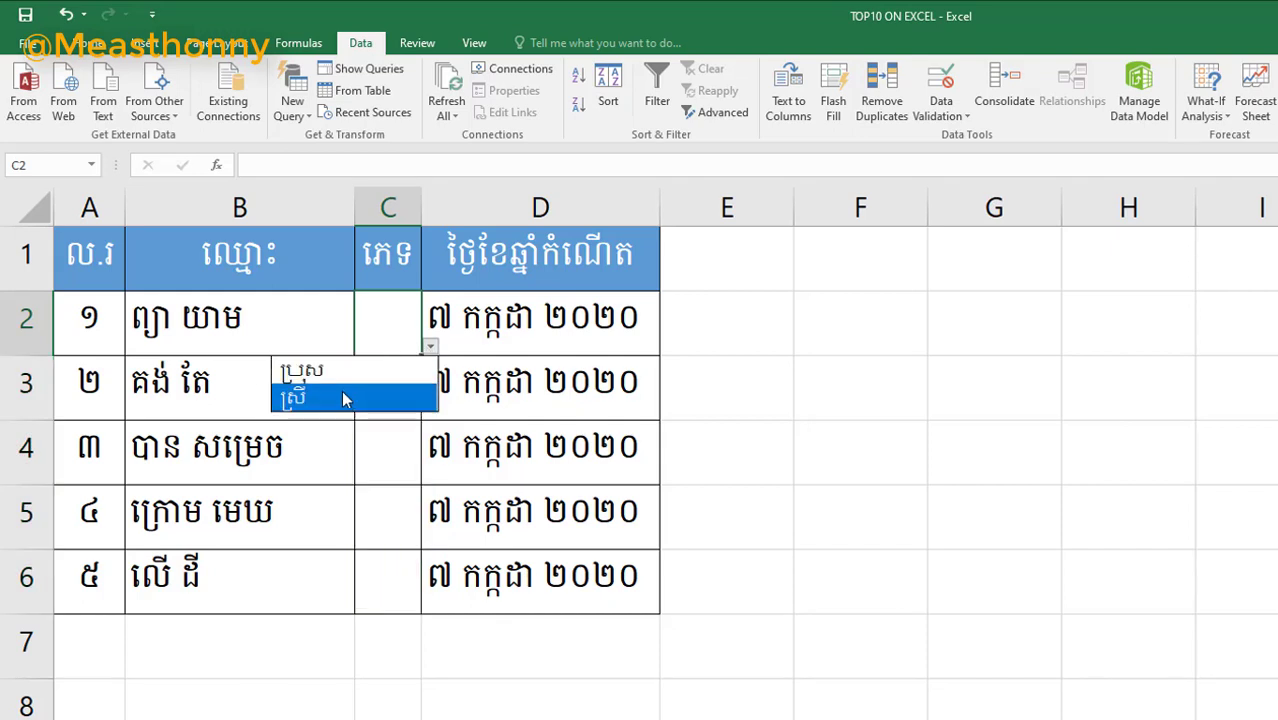
click(341, 392)
click(389, 383)
click(429, 410)
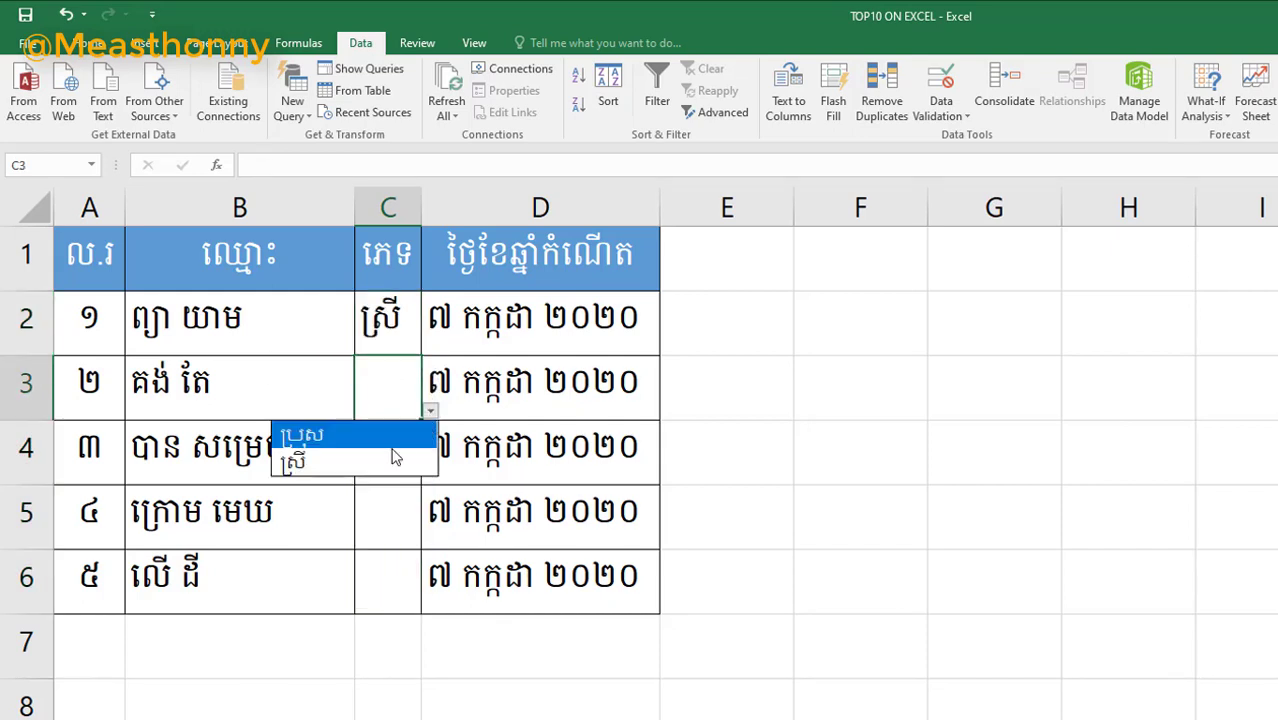
click(377, 437)
click(405, 450)
click(429, 475)
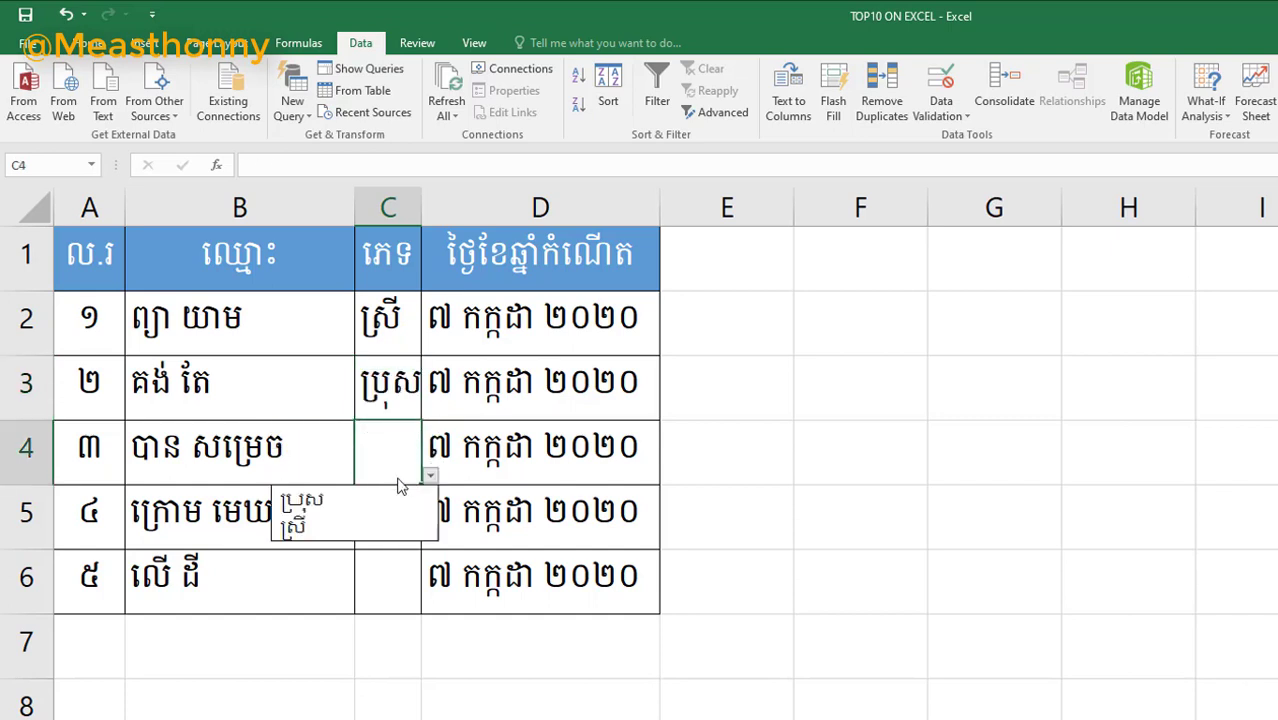
click(389, 533)
Pick ប្រុស for C5 and ស្រី for C6 from their dropdowns.
click(410, 525)
click(430, 540)
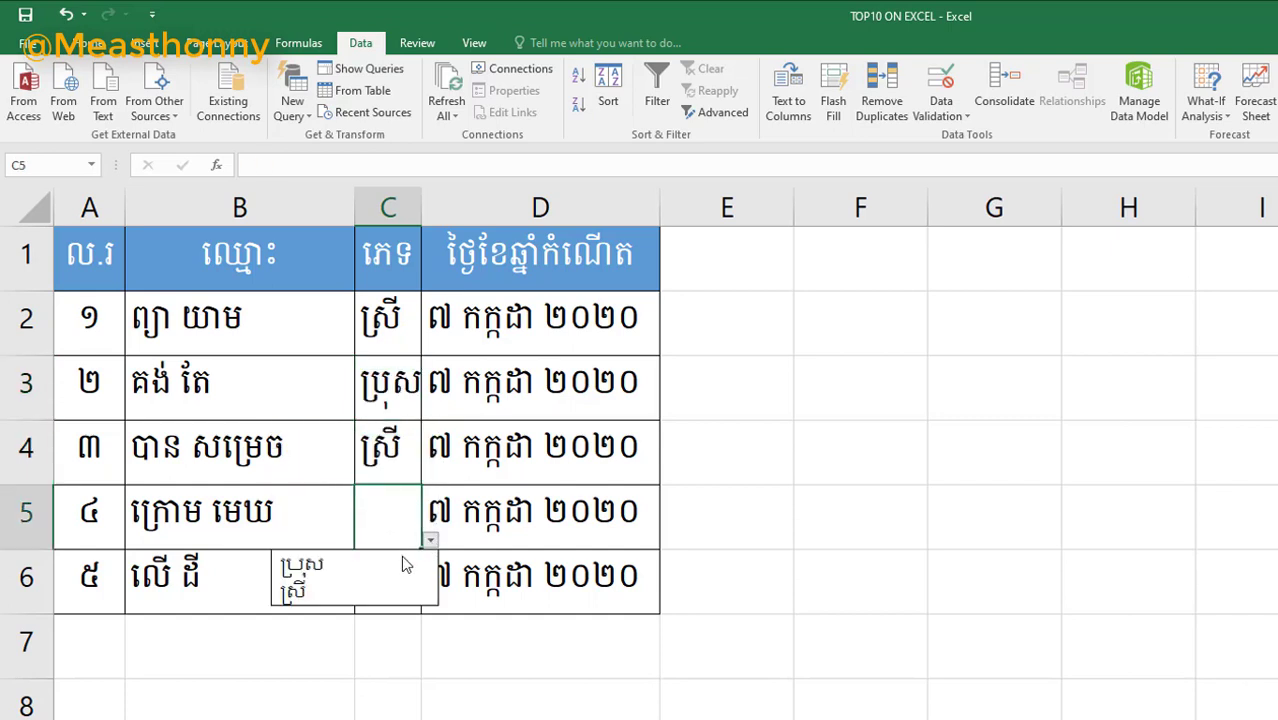
click(396, 579)
click(396, 579)
click(428, 598)
click(418, 600)
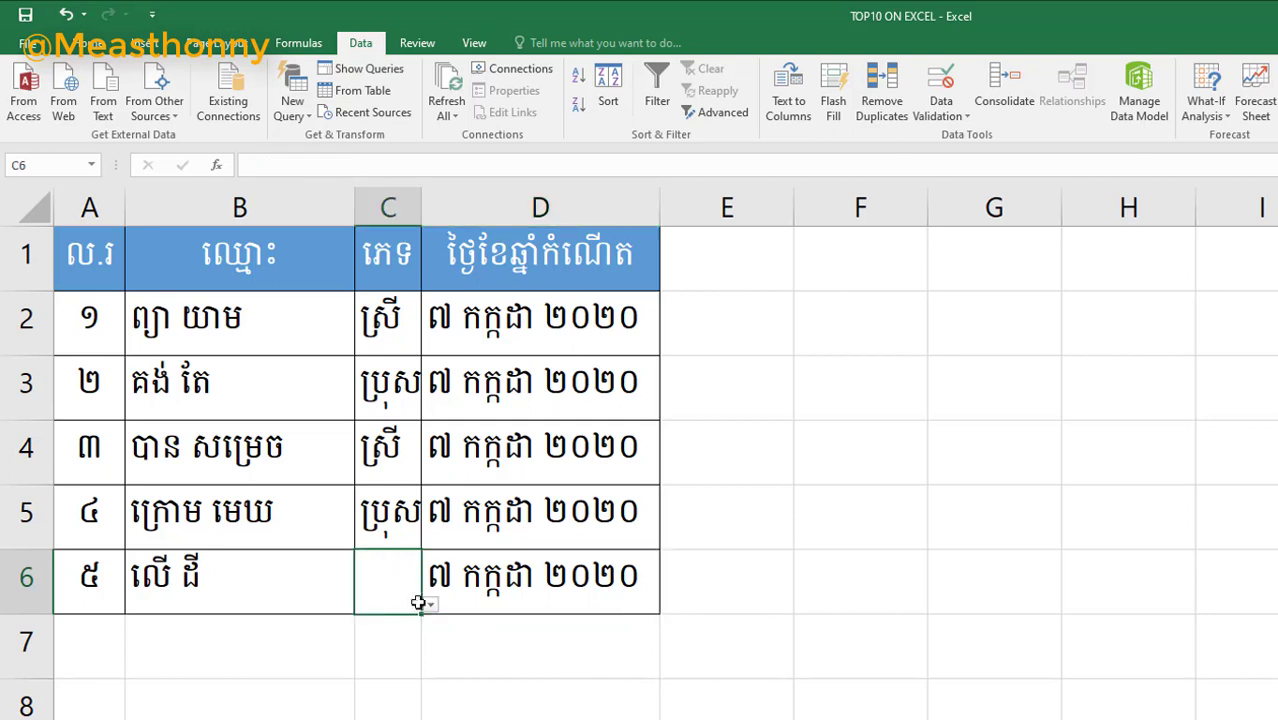
click(426, 605)
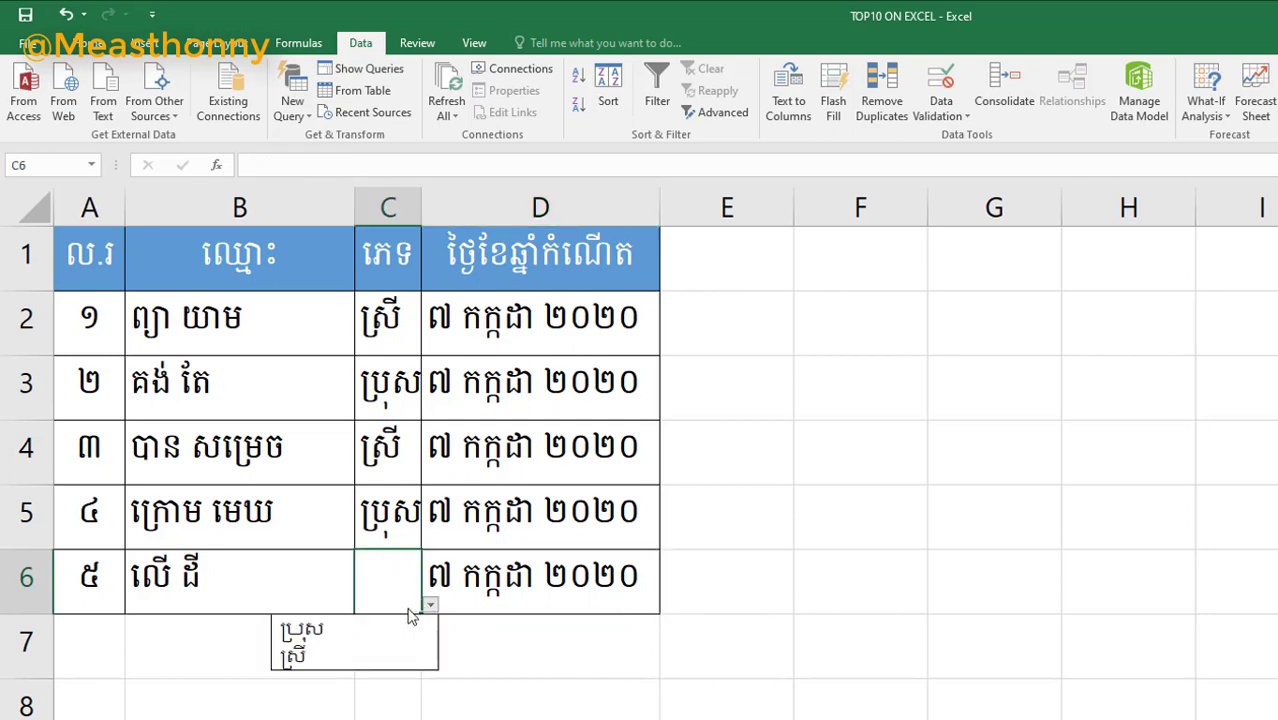
click(366, 656)
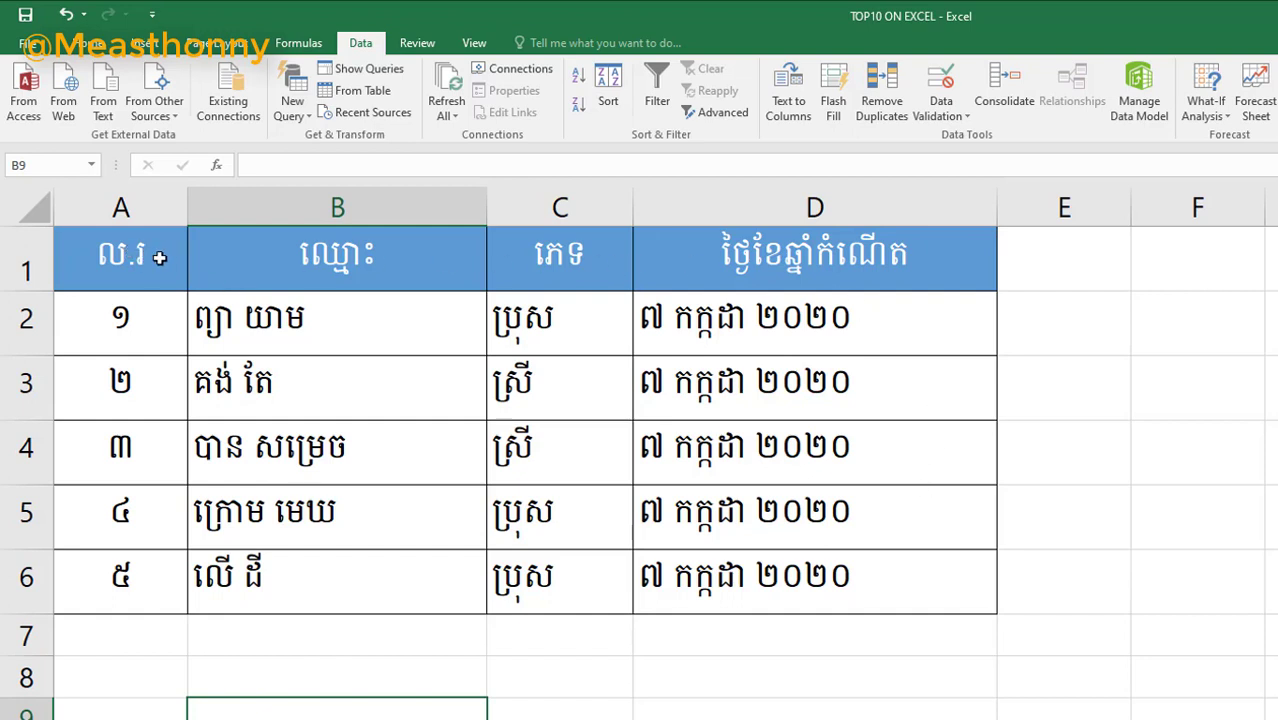
AutoFit columns A–D to their contents and copy the table A1:D6.
drag(121, 207, 944, 211)
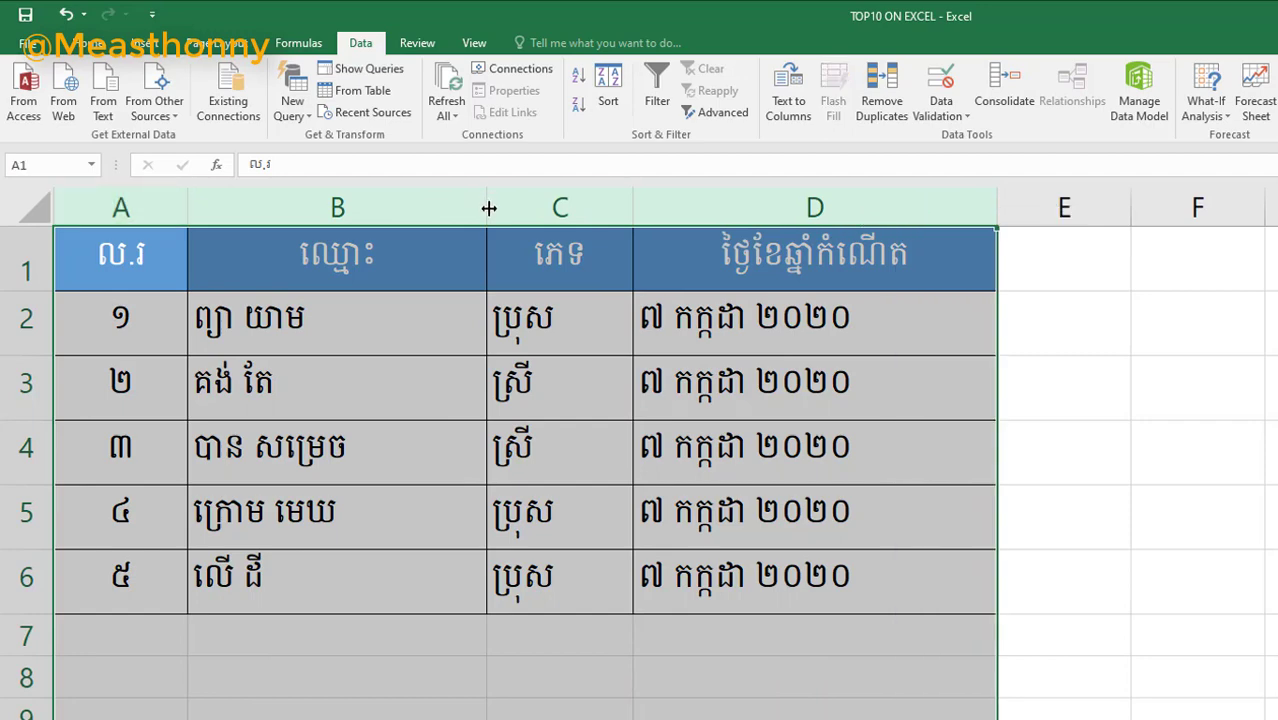
double_click(487, 208)
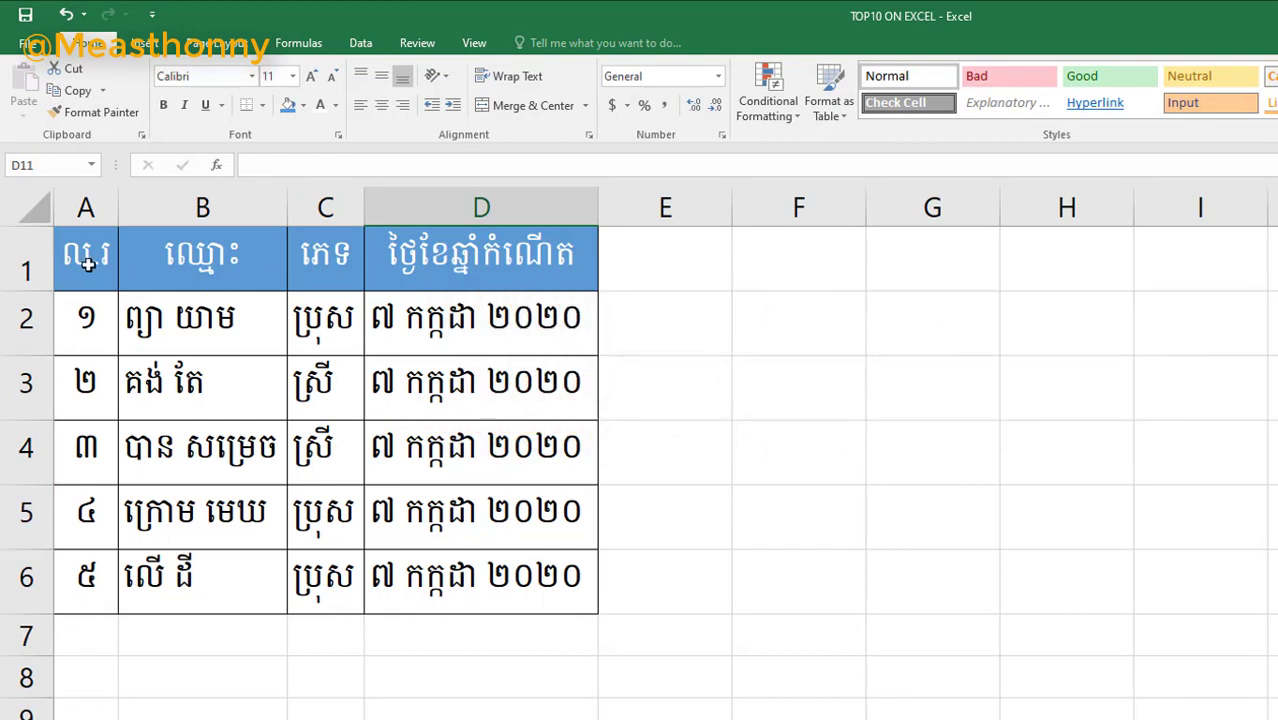
drag(87, 263, 575, 585)
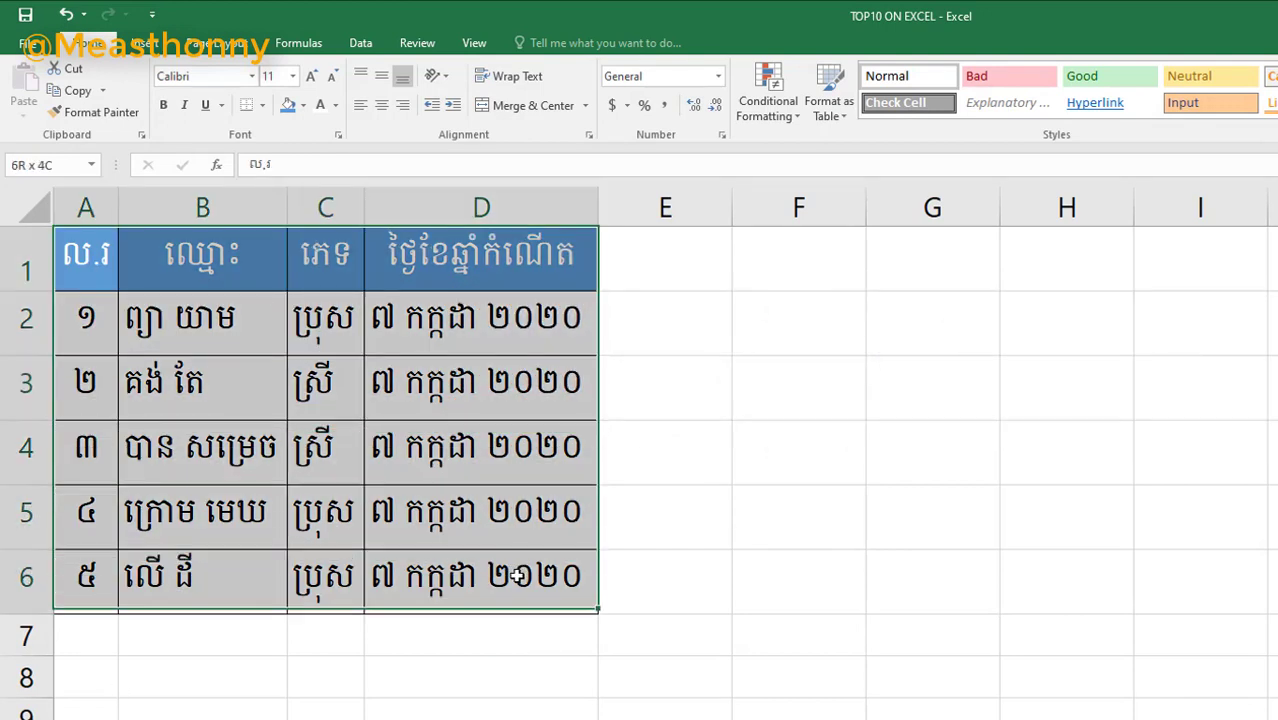
right_click(416, 283)
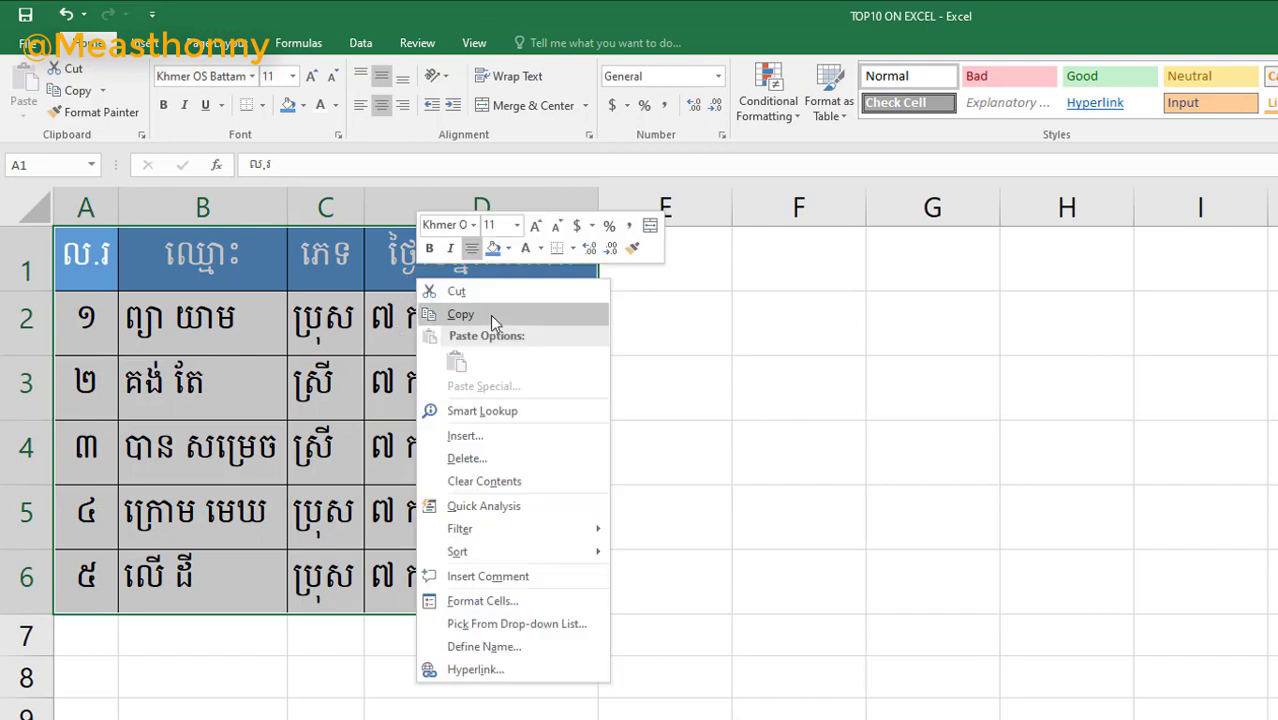
click(460, 314)
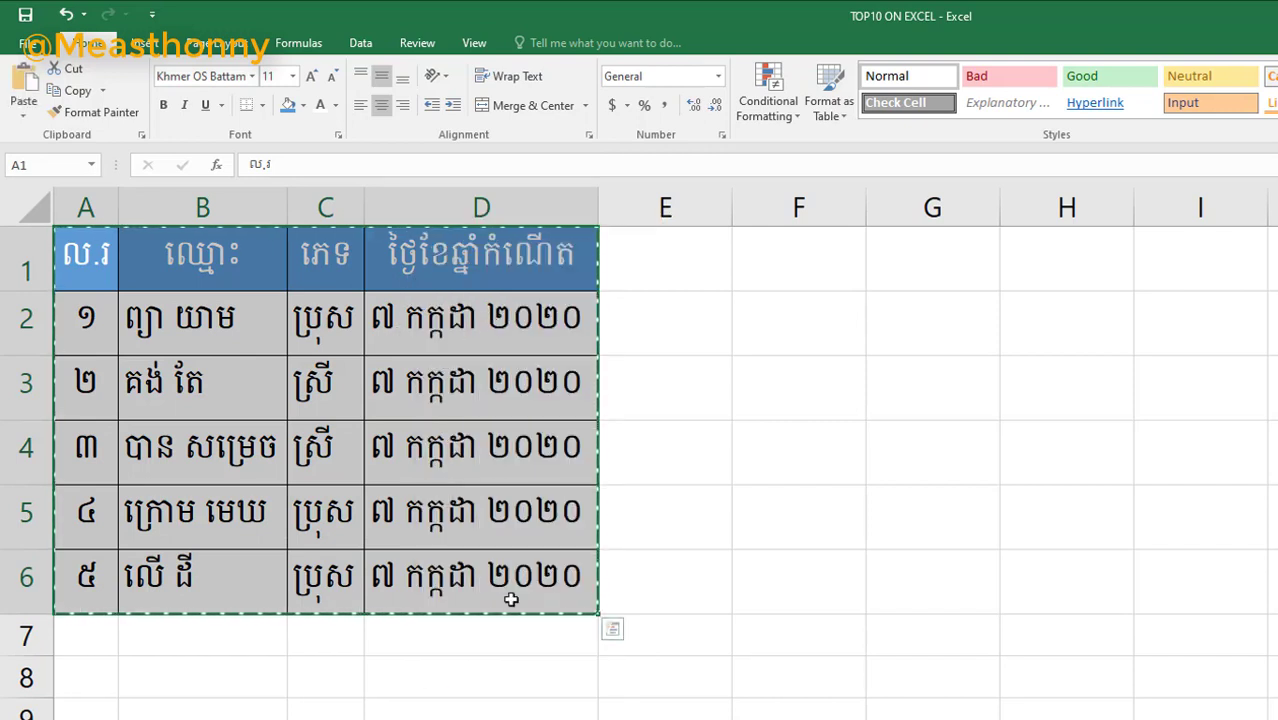
Paste Special the copied table at F1 with Transpose, filling F1:K4.
click(838, 272)
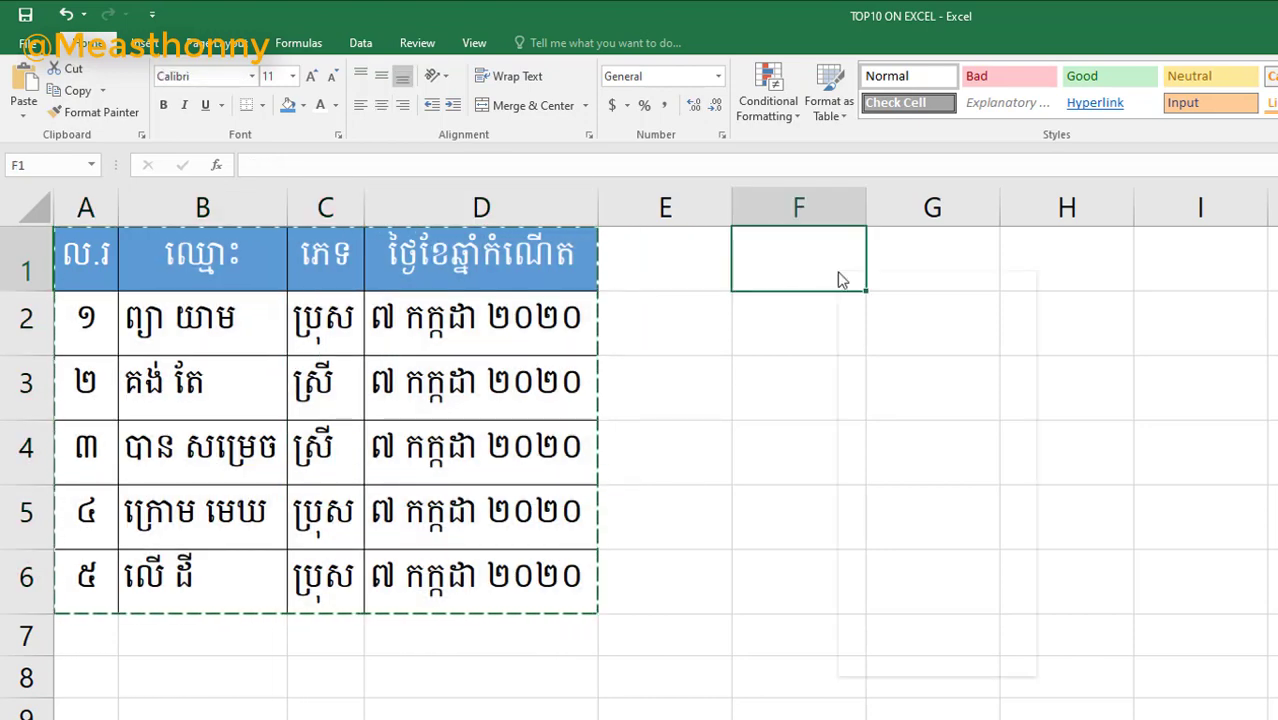
right_click(838, 274)
mouse_move(908, 390)
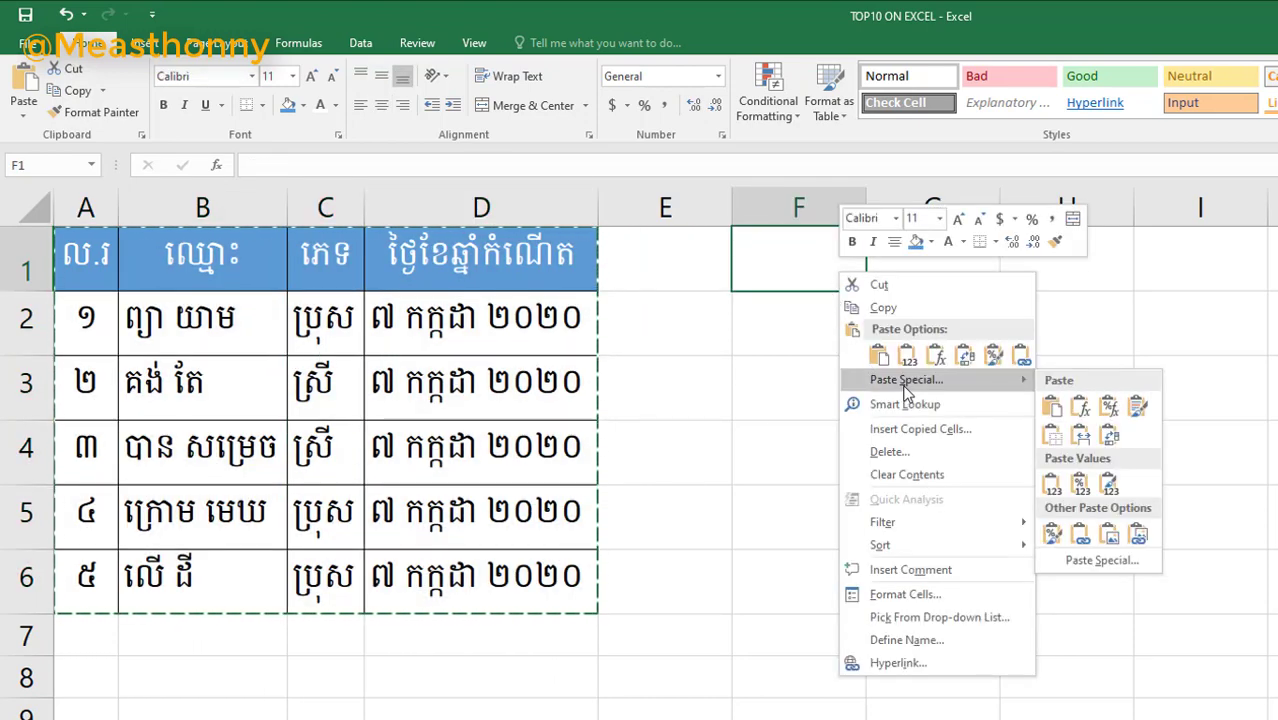
click(1100, 561)
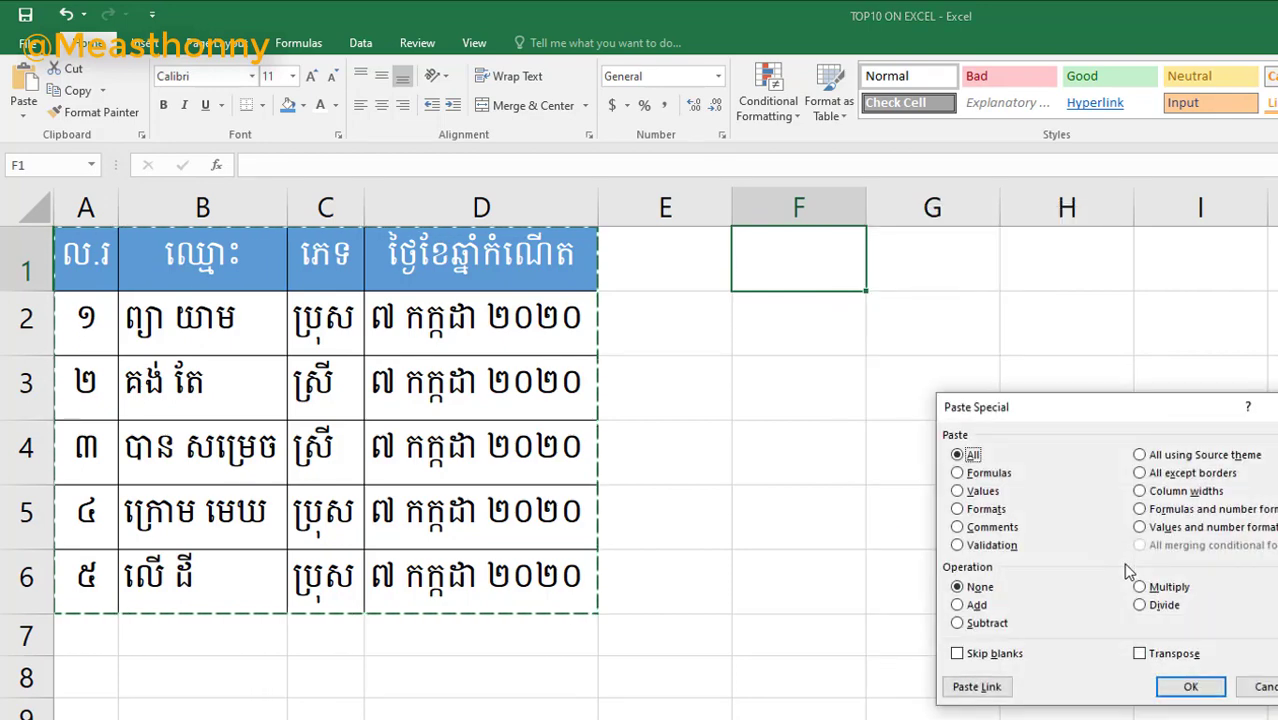
click(1140, 654)
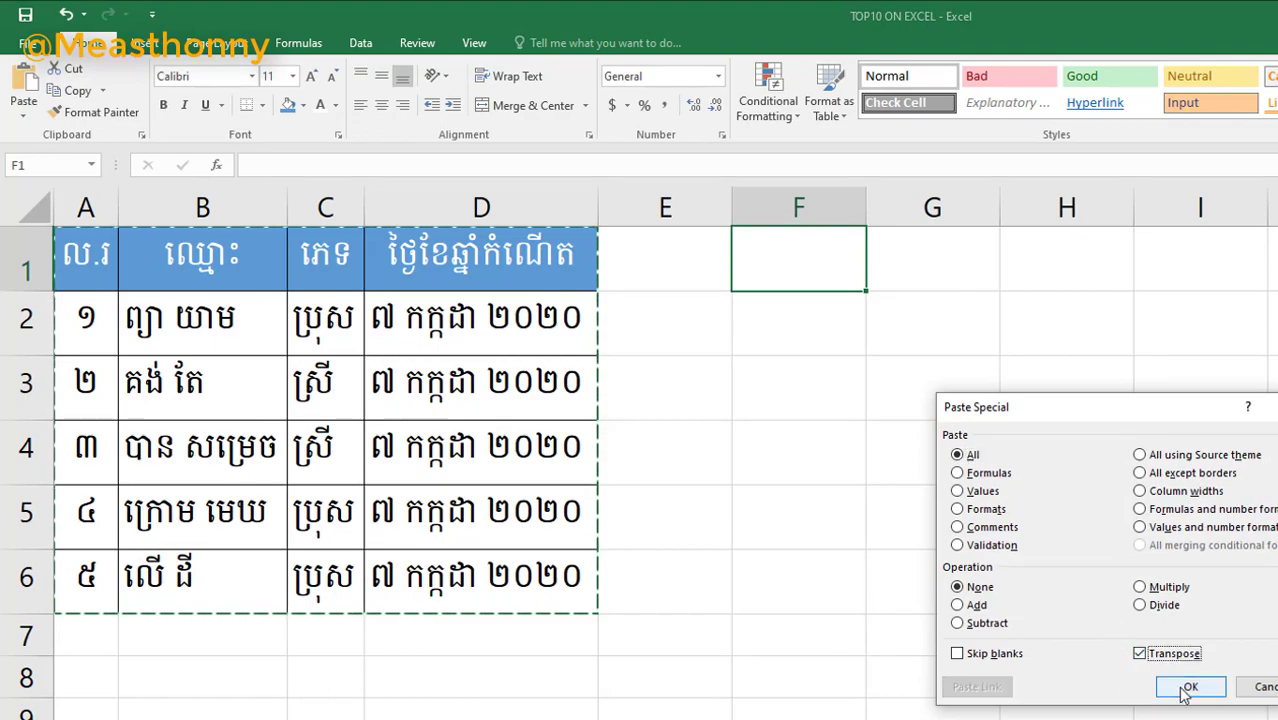
click(1186, 687)
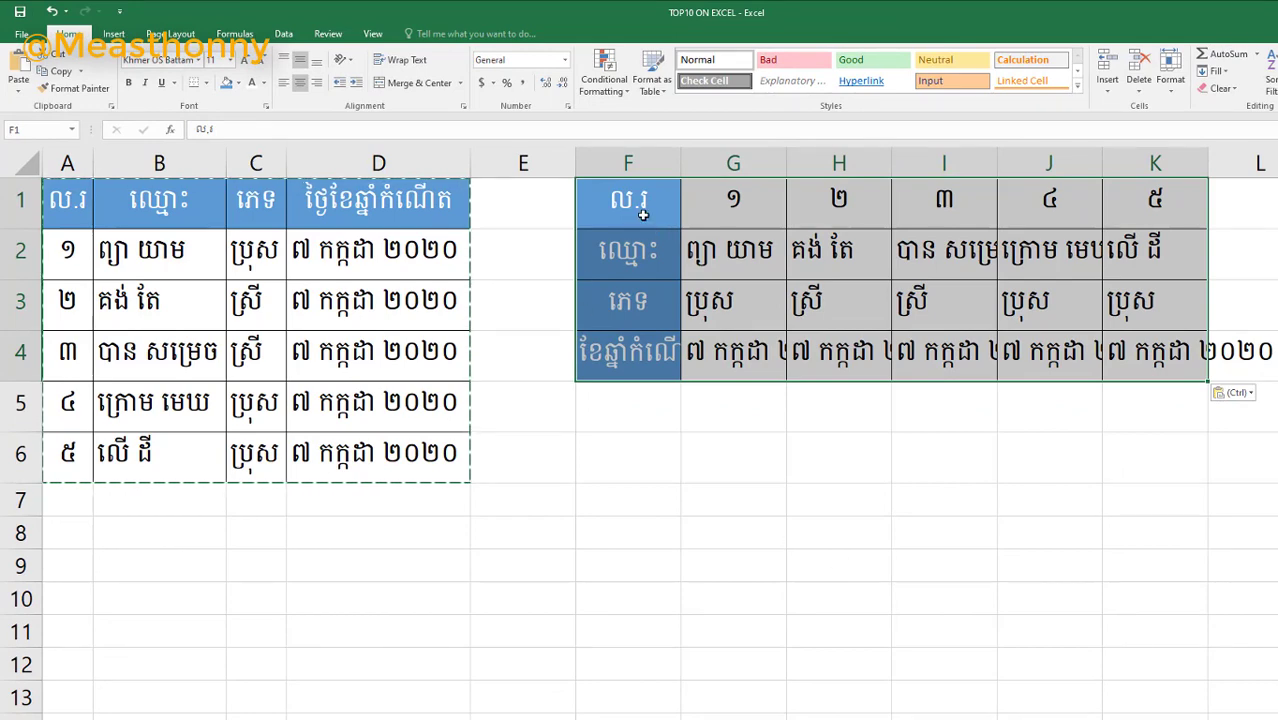
Compare the original headers A1:D1 with the transposed headers F1:F4.
click(68, 203)
click(220, 218)
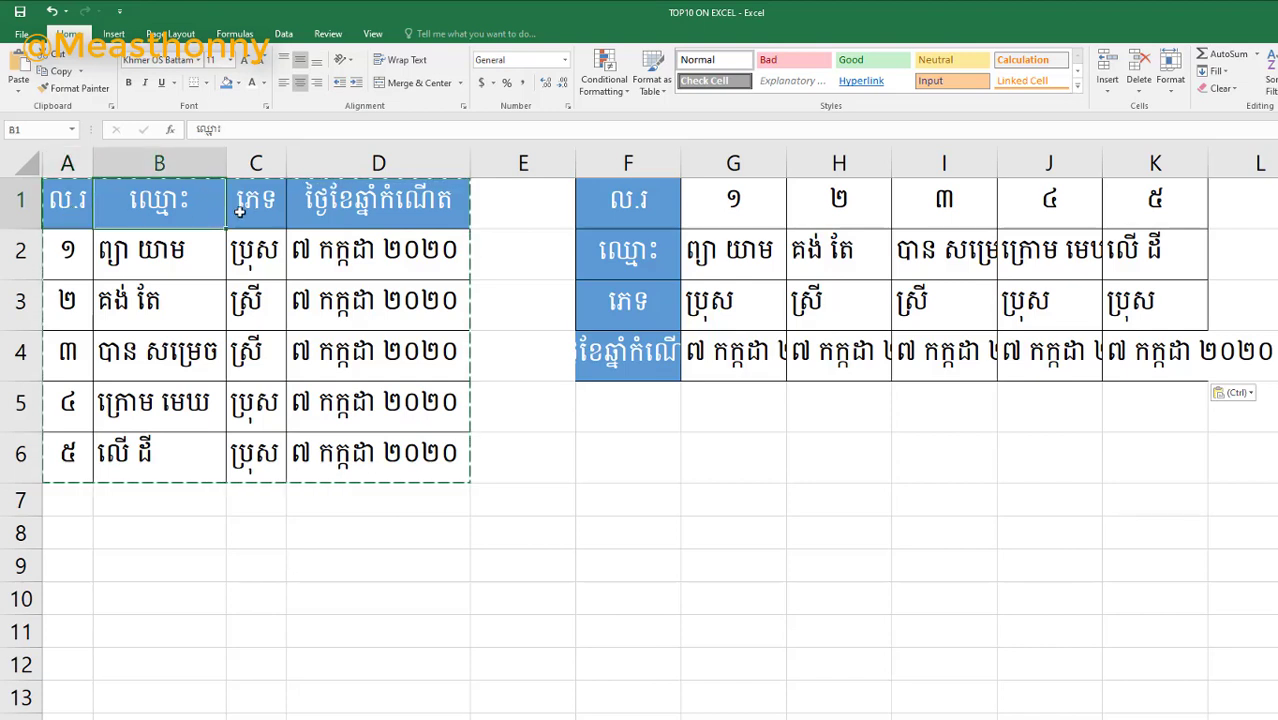
click(240, 211)
click(357, 209)
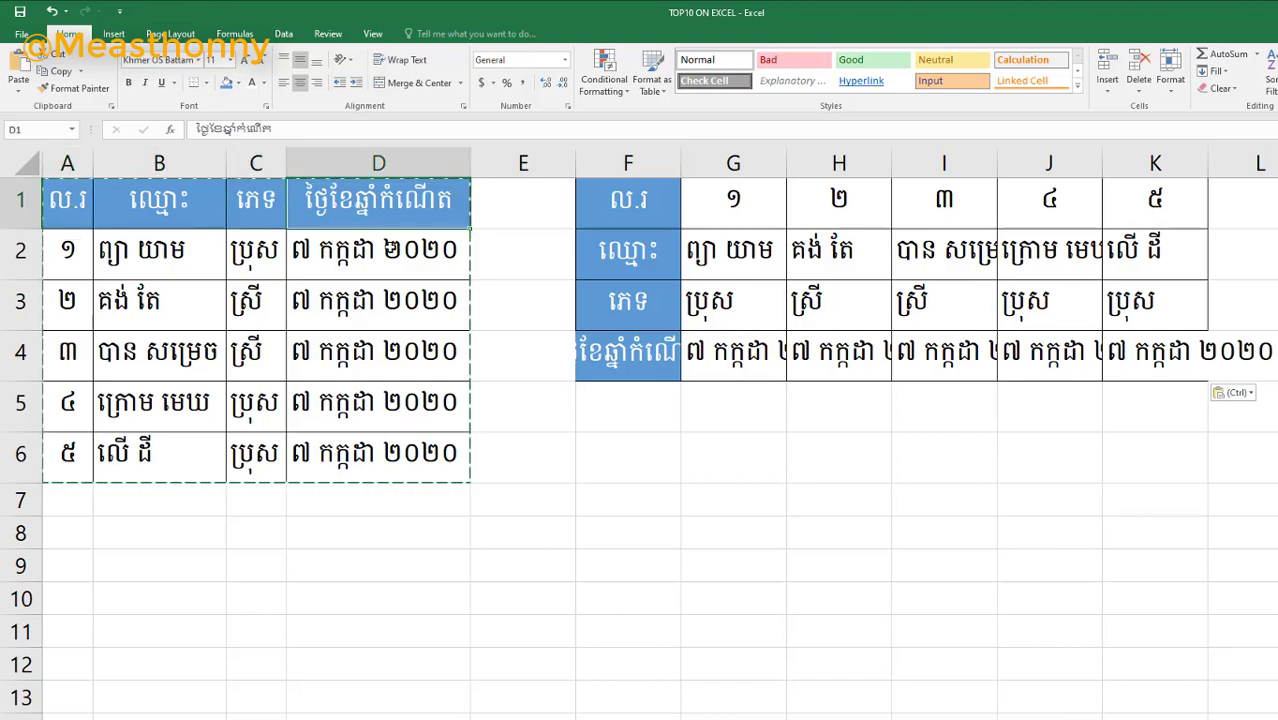
click(628, 207)
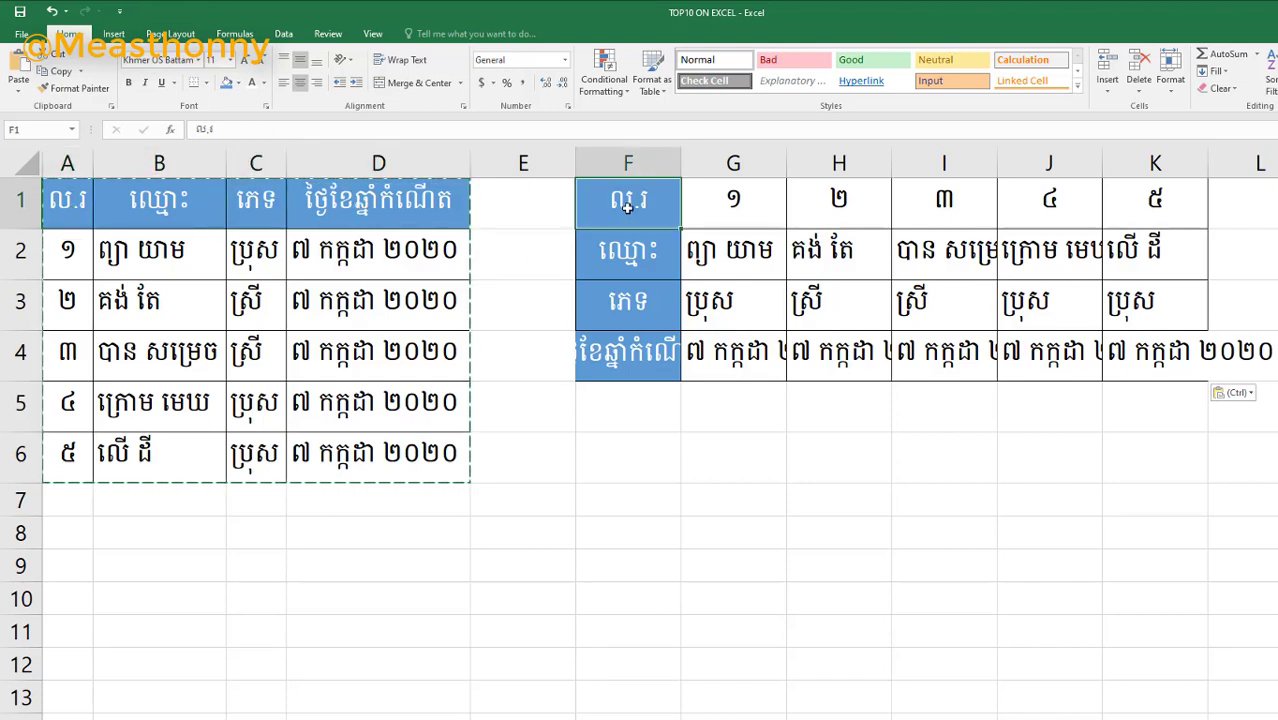
click(632, 248)
click(631, 300)
click(647, 350)
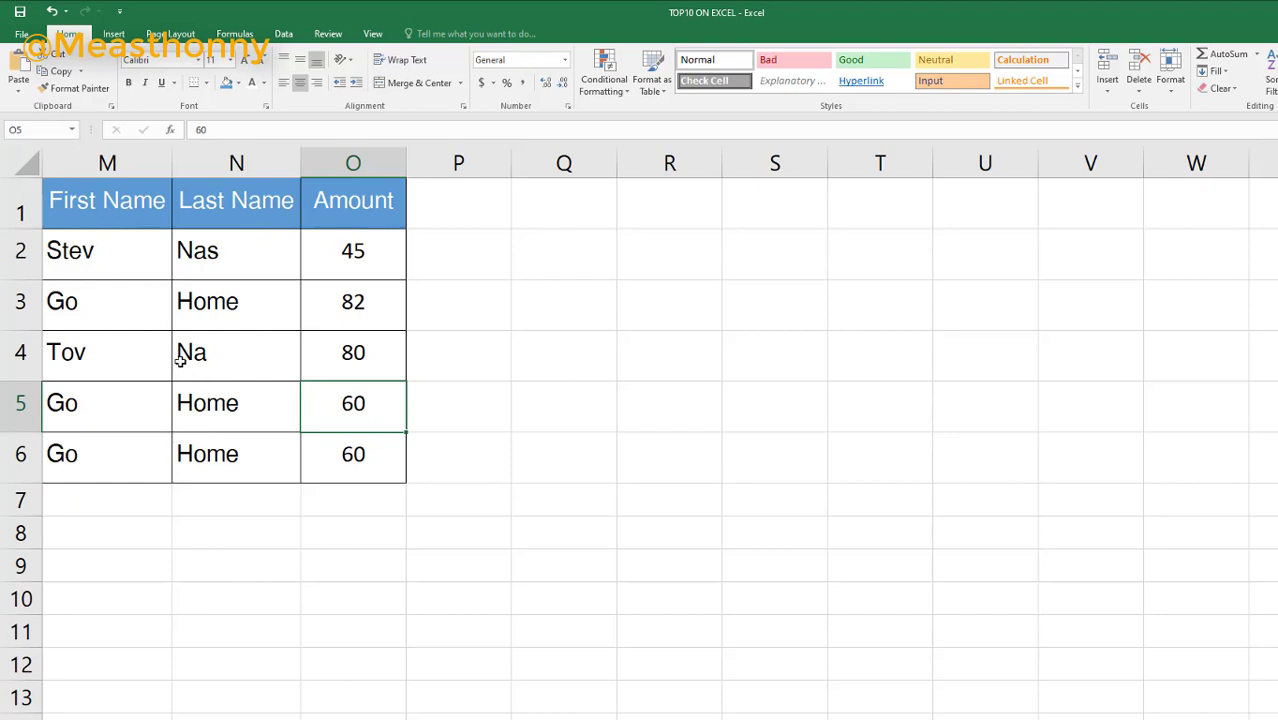
click(88, 309)
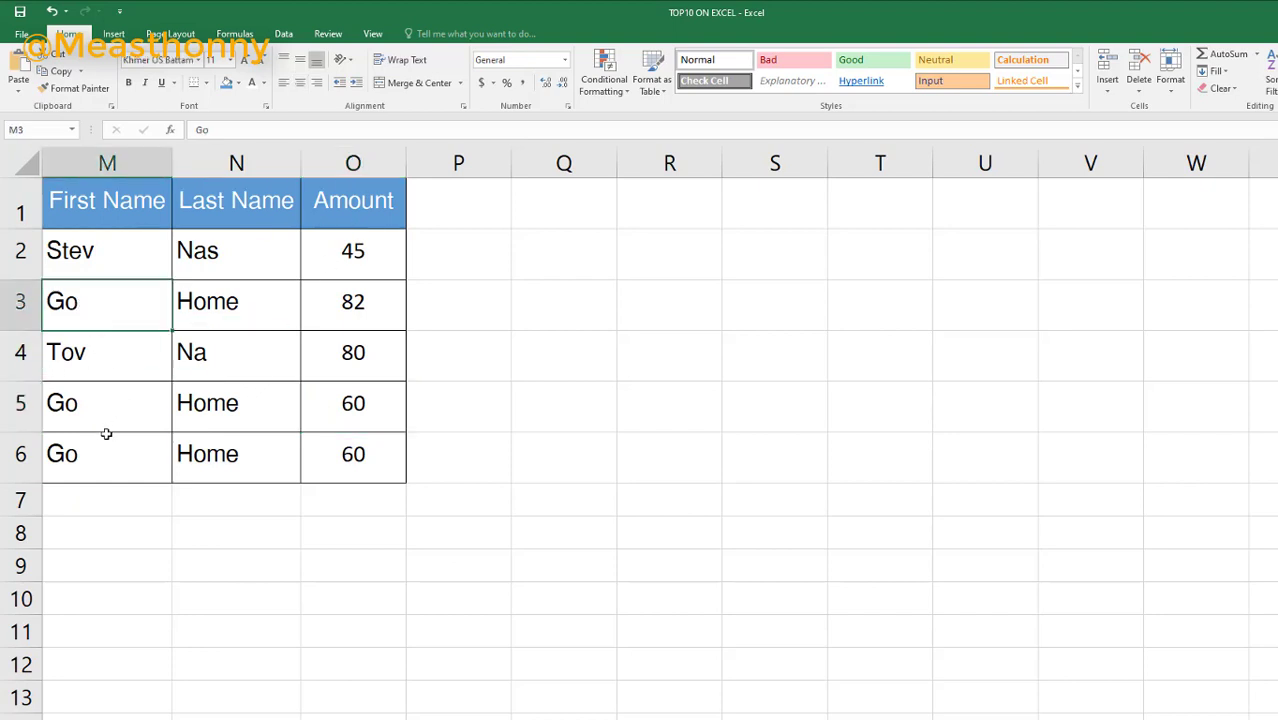
click(70, 422)
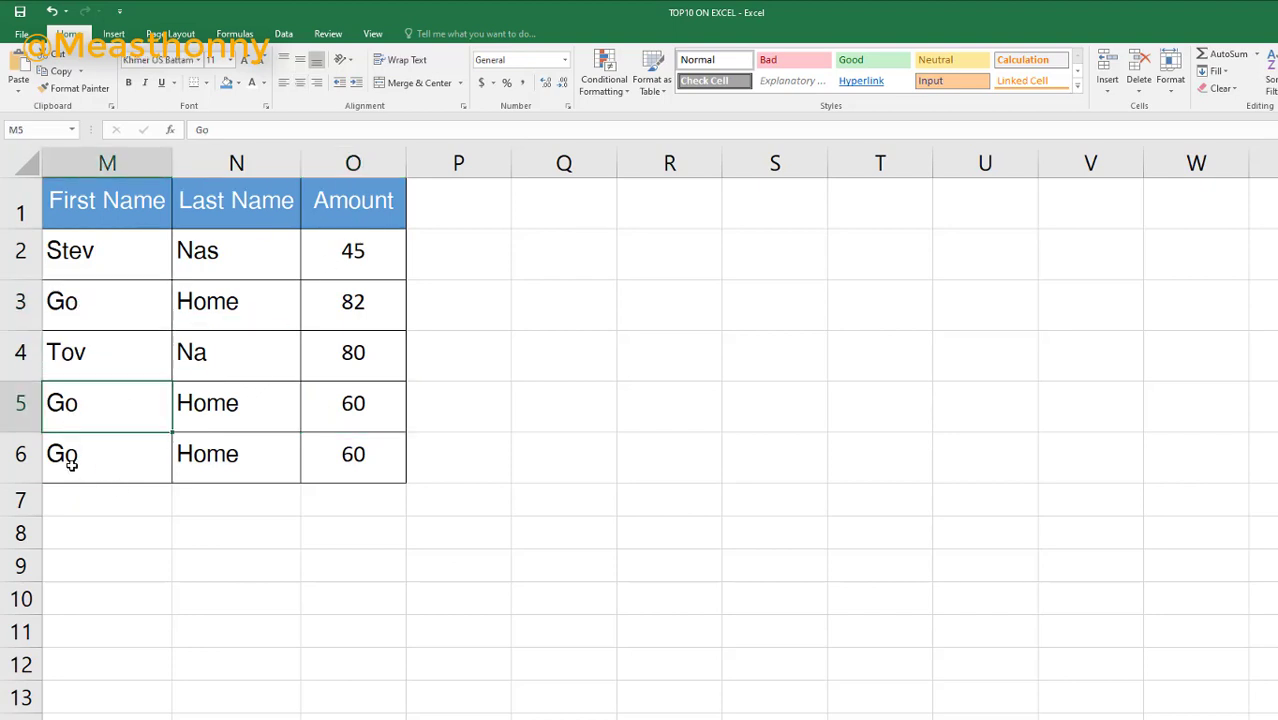
click(70, 460)
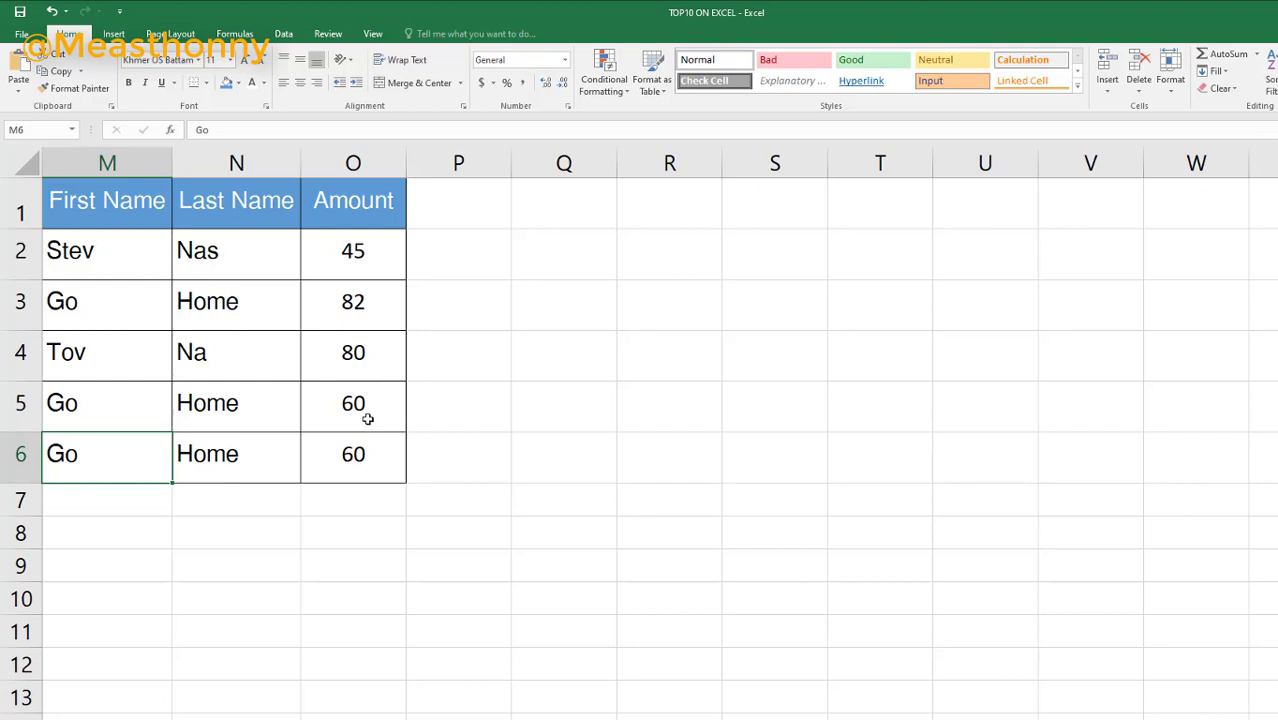
click(362, 452)
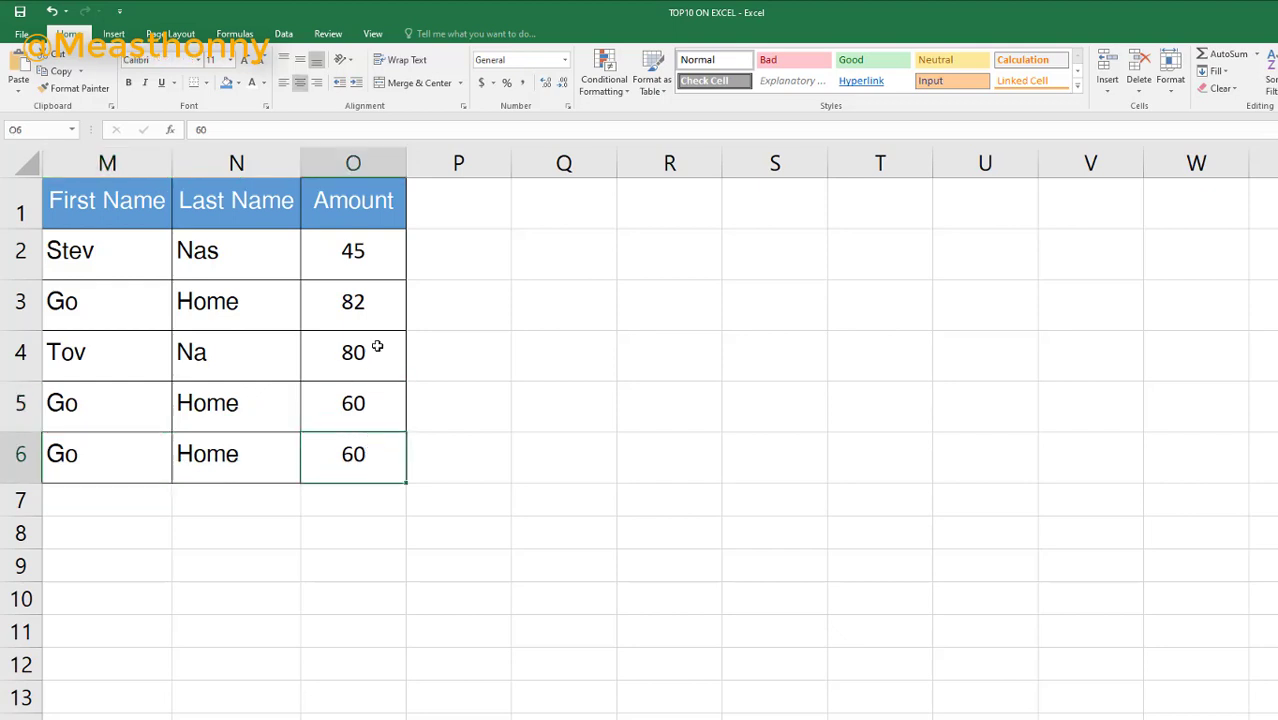
click(382, 298)
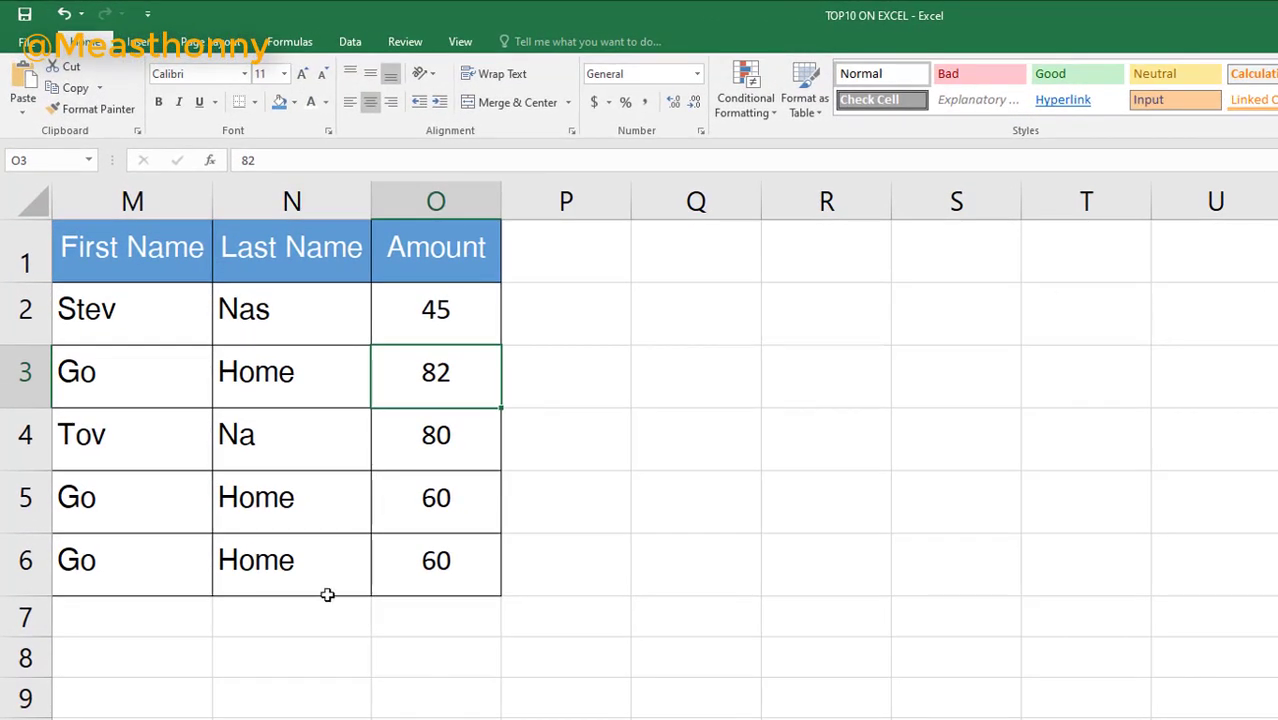
Run Remove Duplicates on M1:O6 across all columns, deleting the repeated Go / Home / 60 row.
click(202, 263)
drag(202, 263, 442, 571)
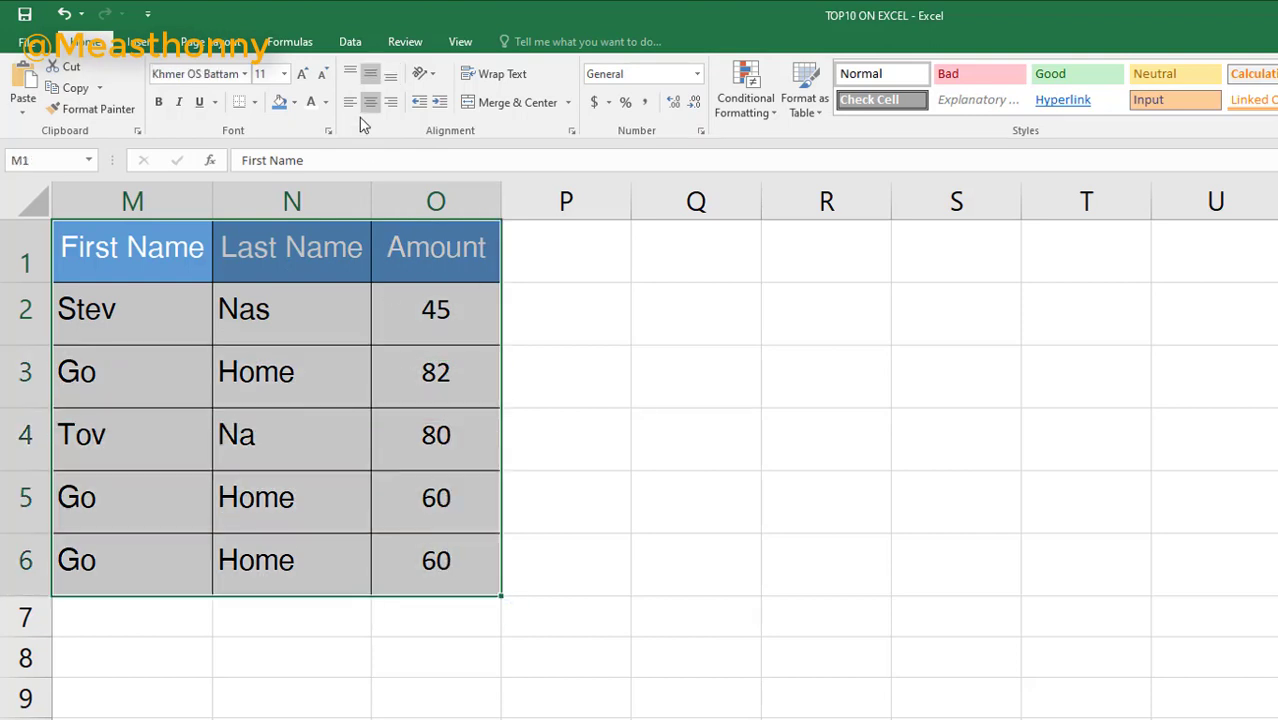
click(350, 42)
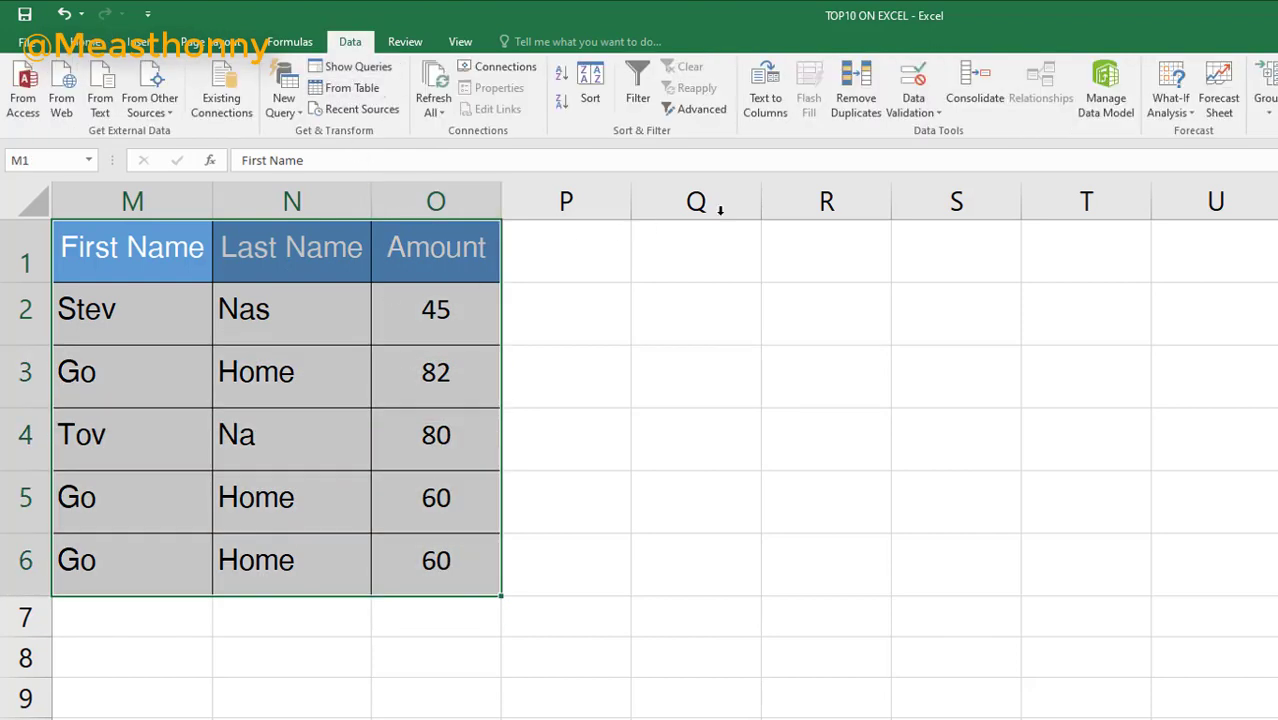
click(870, 78)
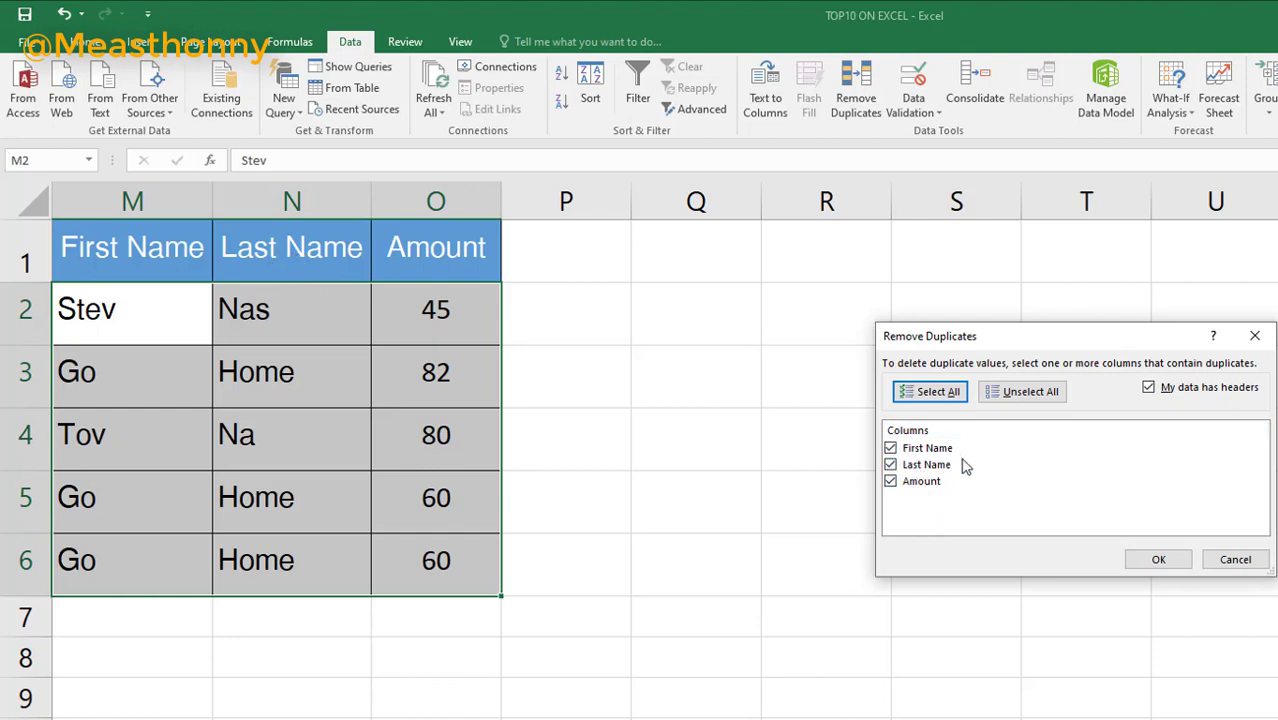
click(1156, 560)
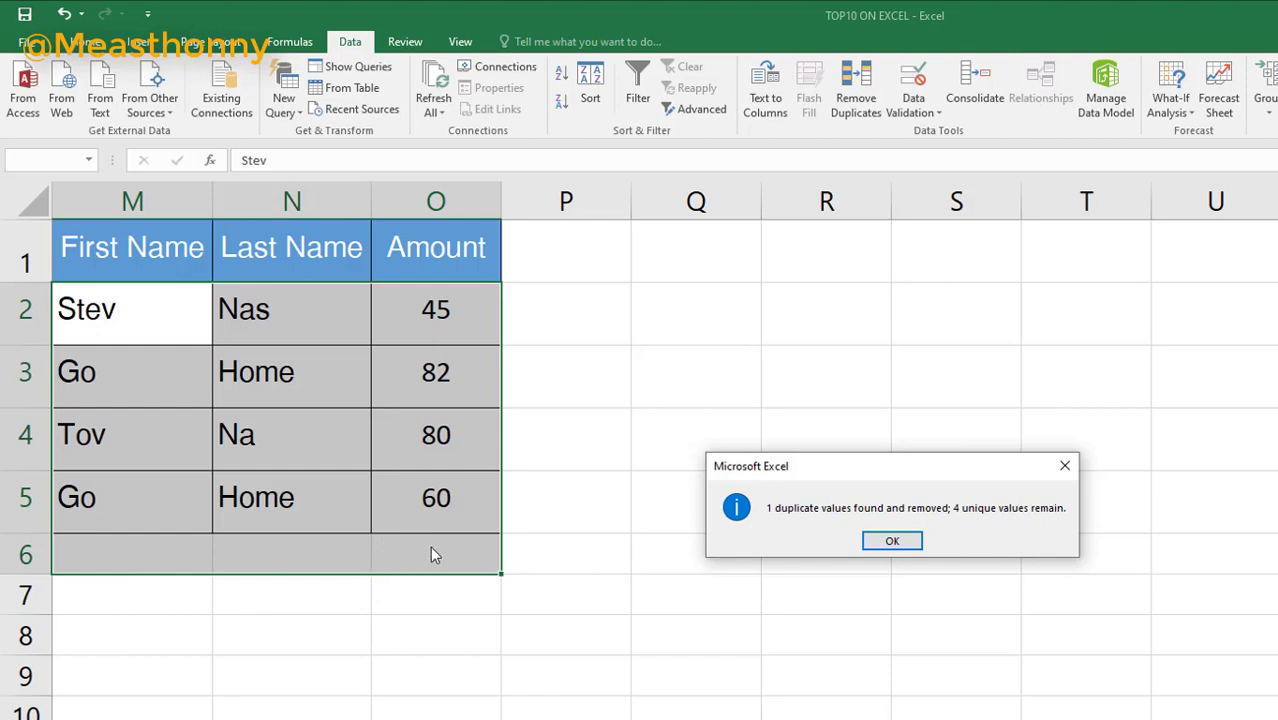
click(903, 538)
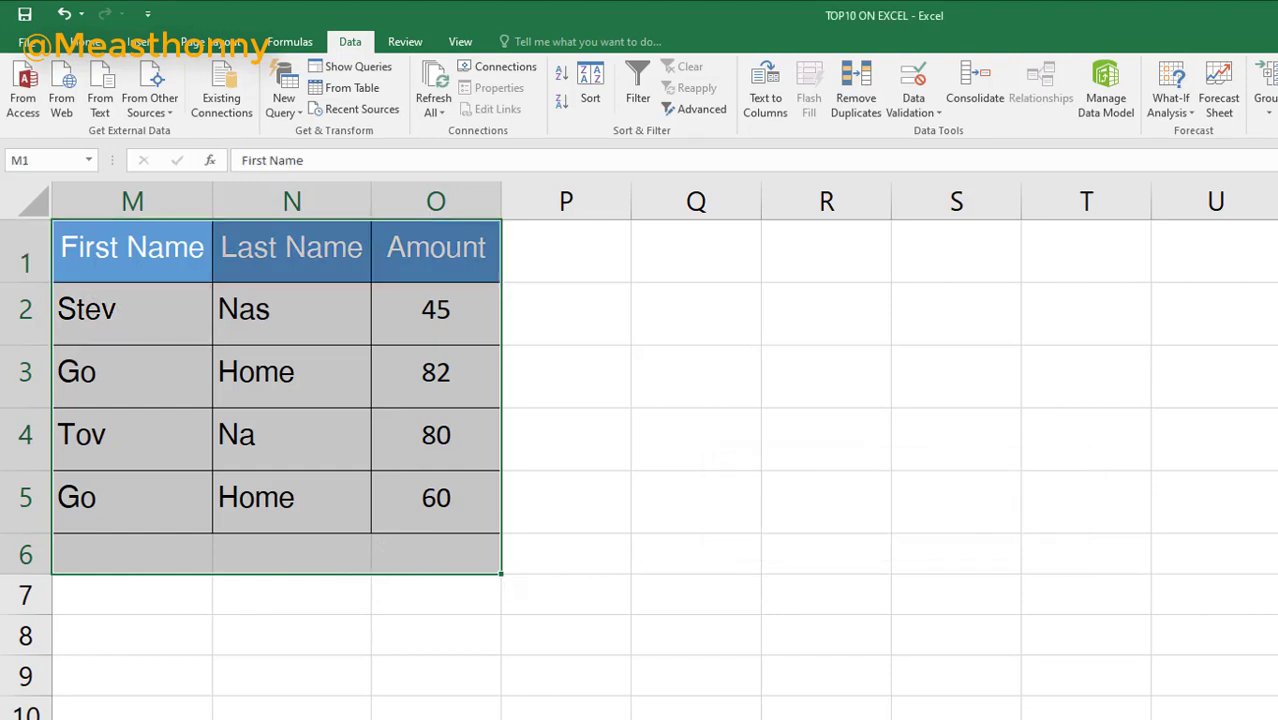
click(252, 600)
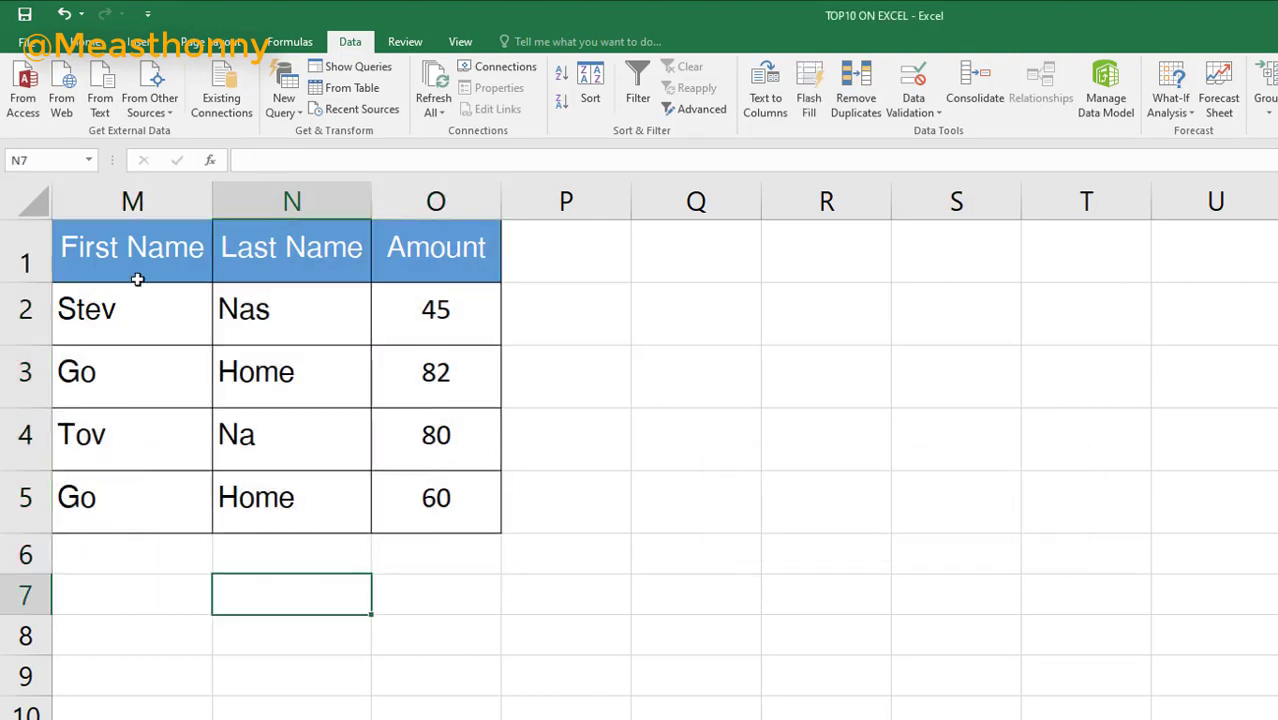
Run Remove Duplicates again with Amount unchecked, matching only First Name and Last Name.
drag(136, 258, 422, 503)
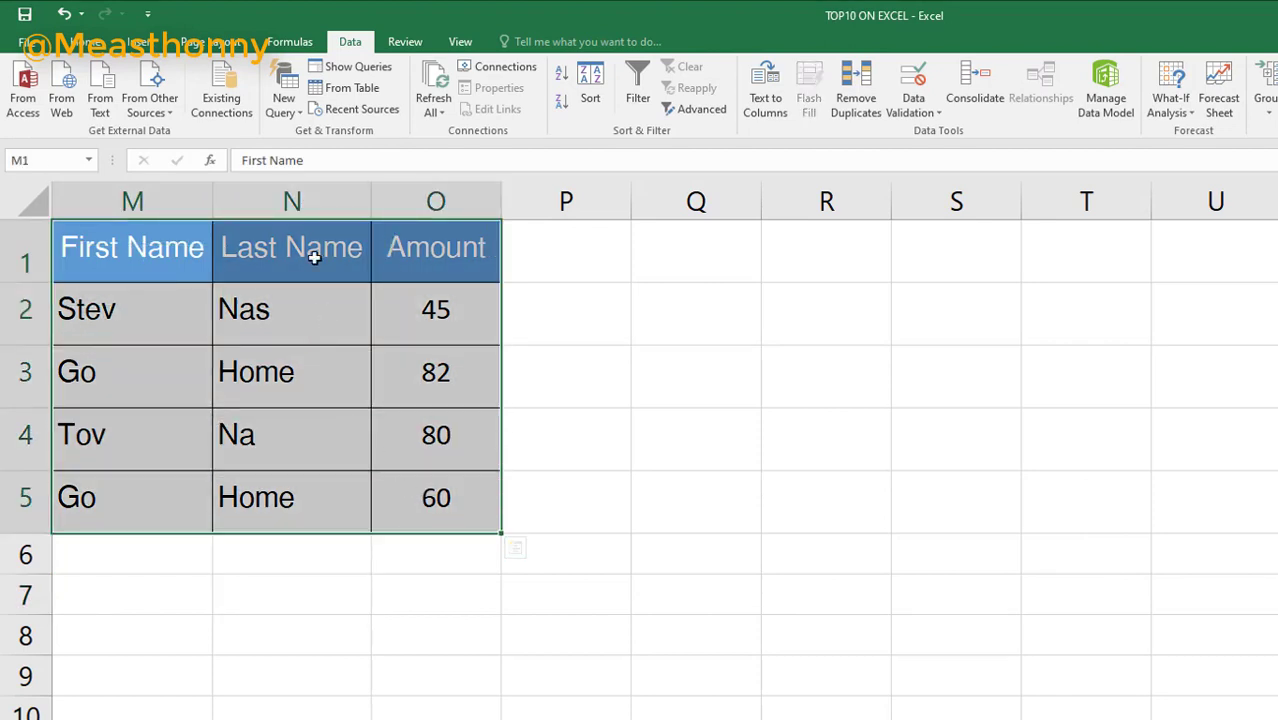
click(856, 112)
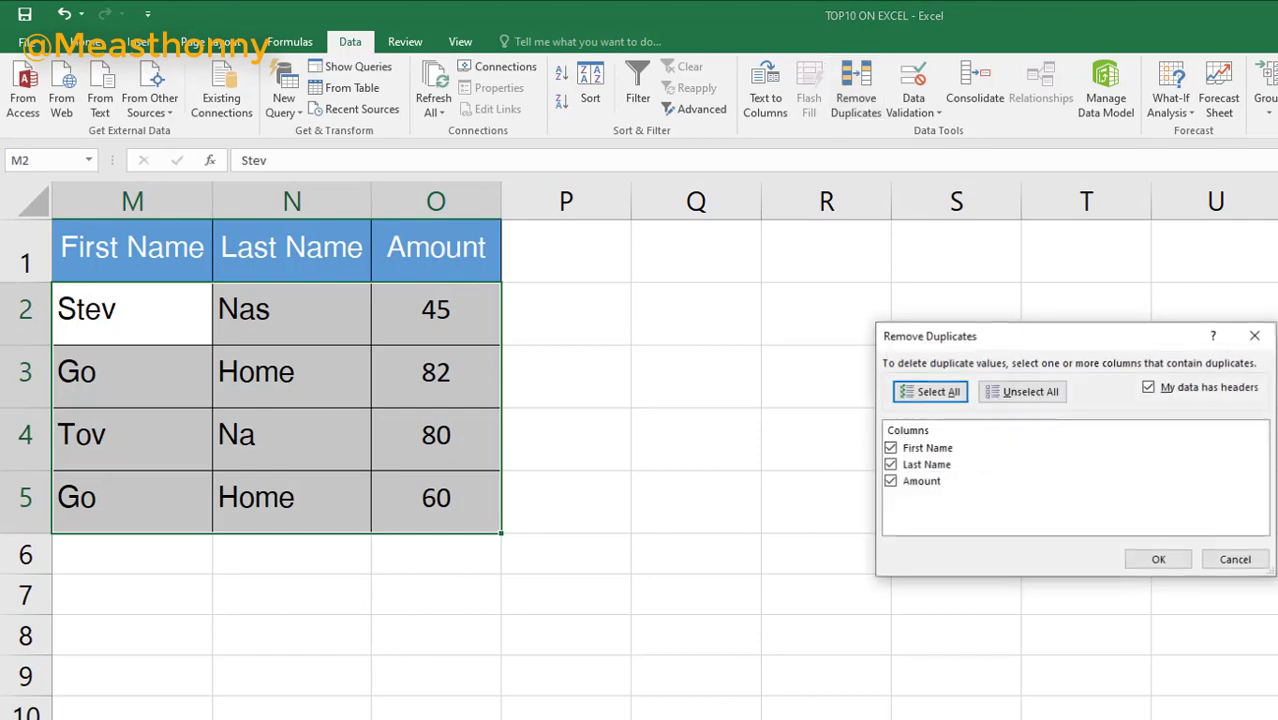
click(896, 488)
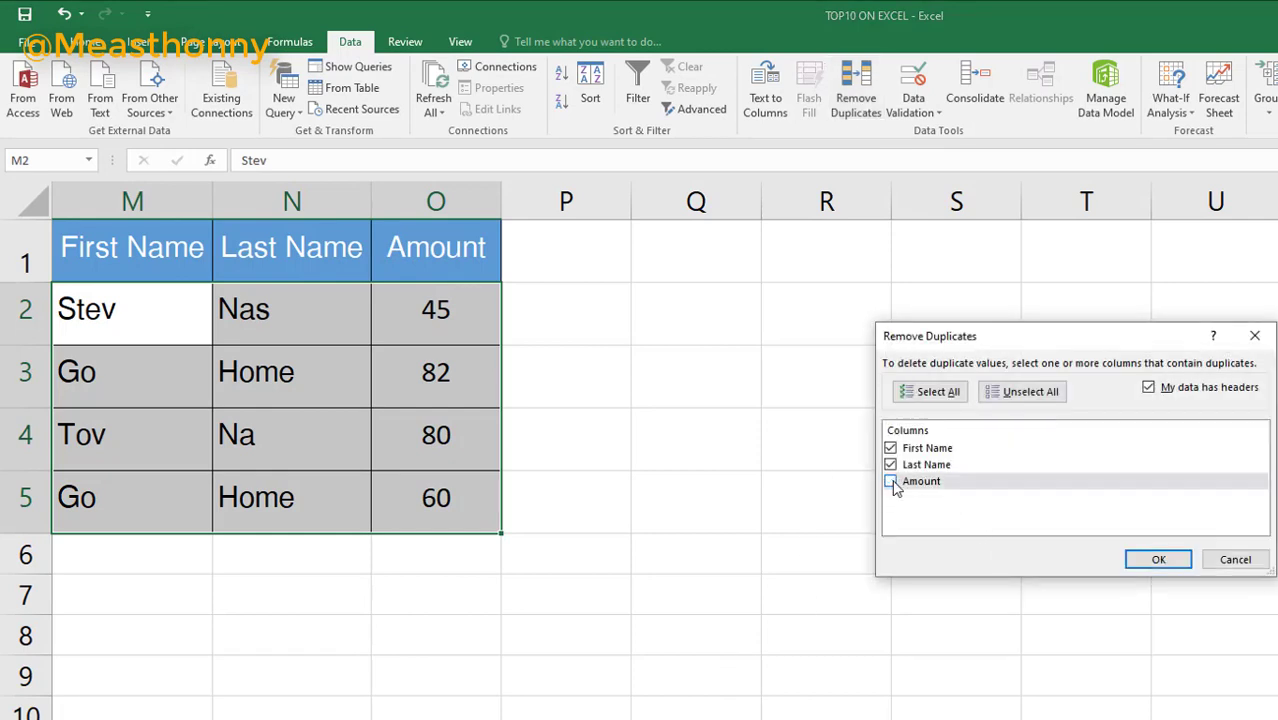
click(1156, 560)
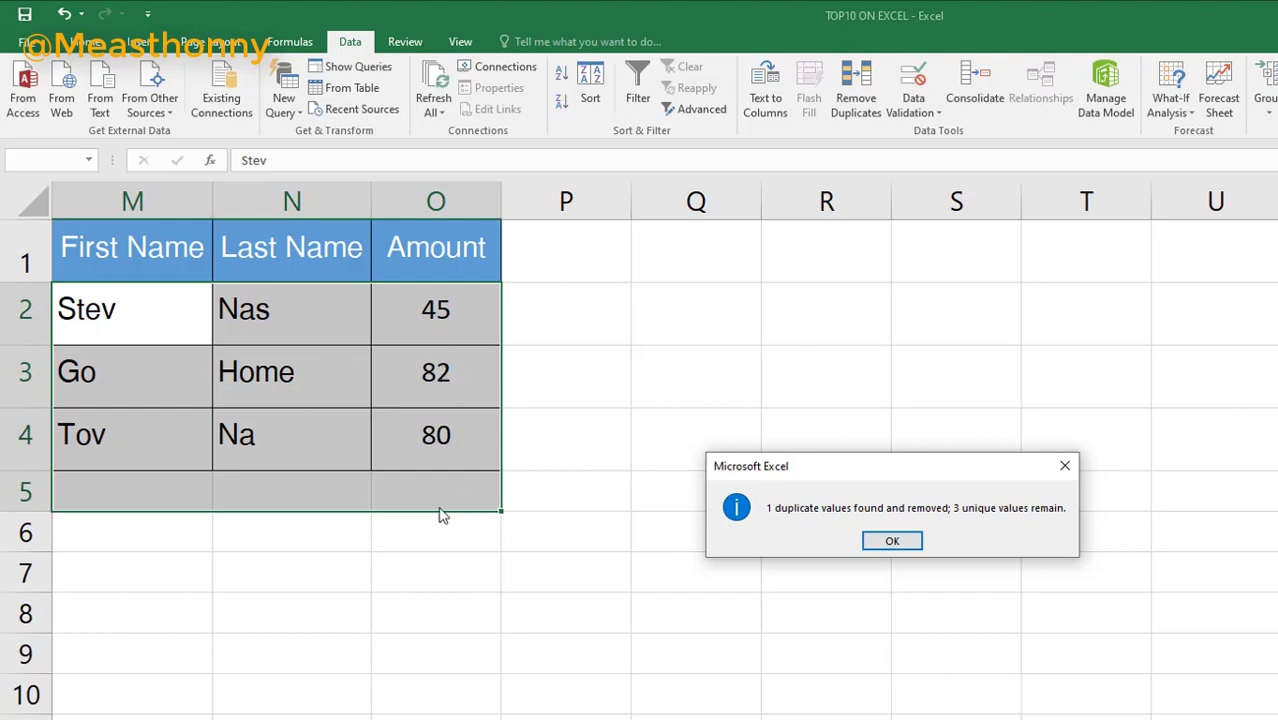
click(892, 540)
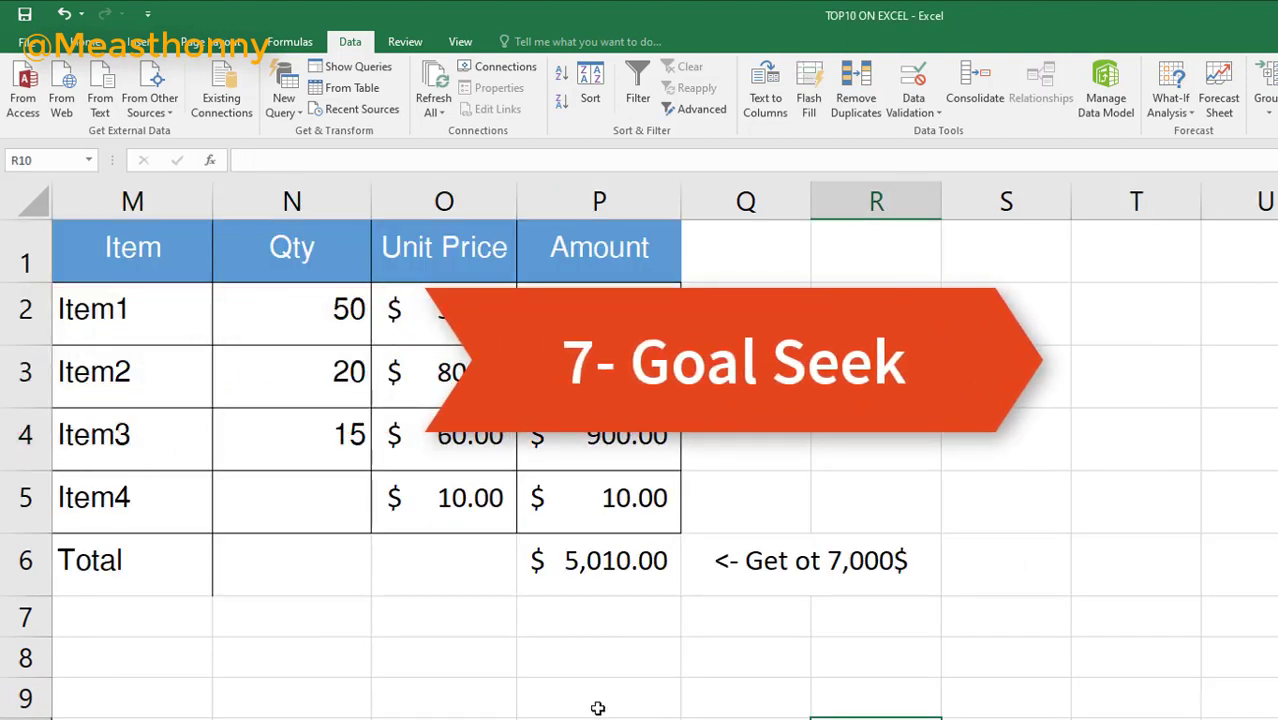
Inspect Item1's label, quantity, price and Amount formula, and the Qty cells for Item1–Item4.
click(218, 488)
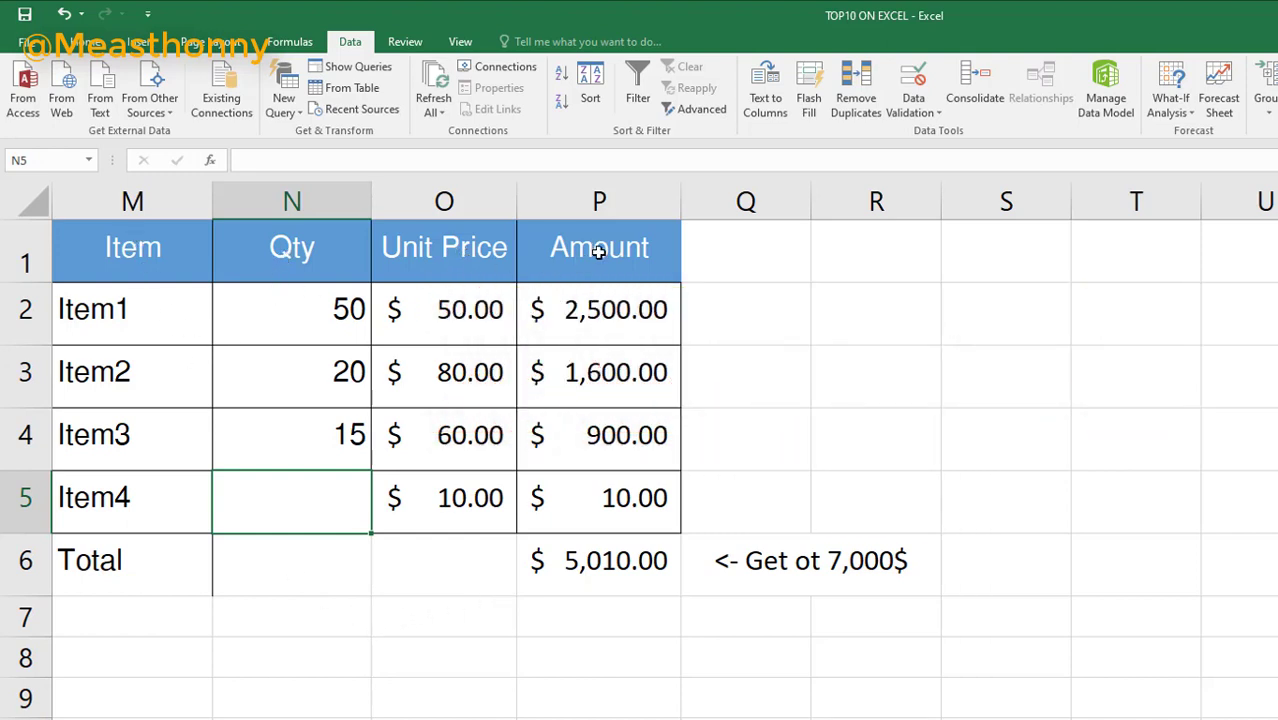
click(139, 323)
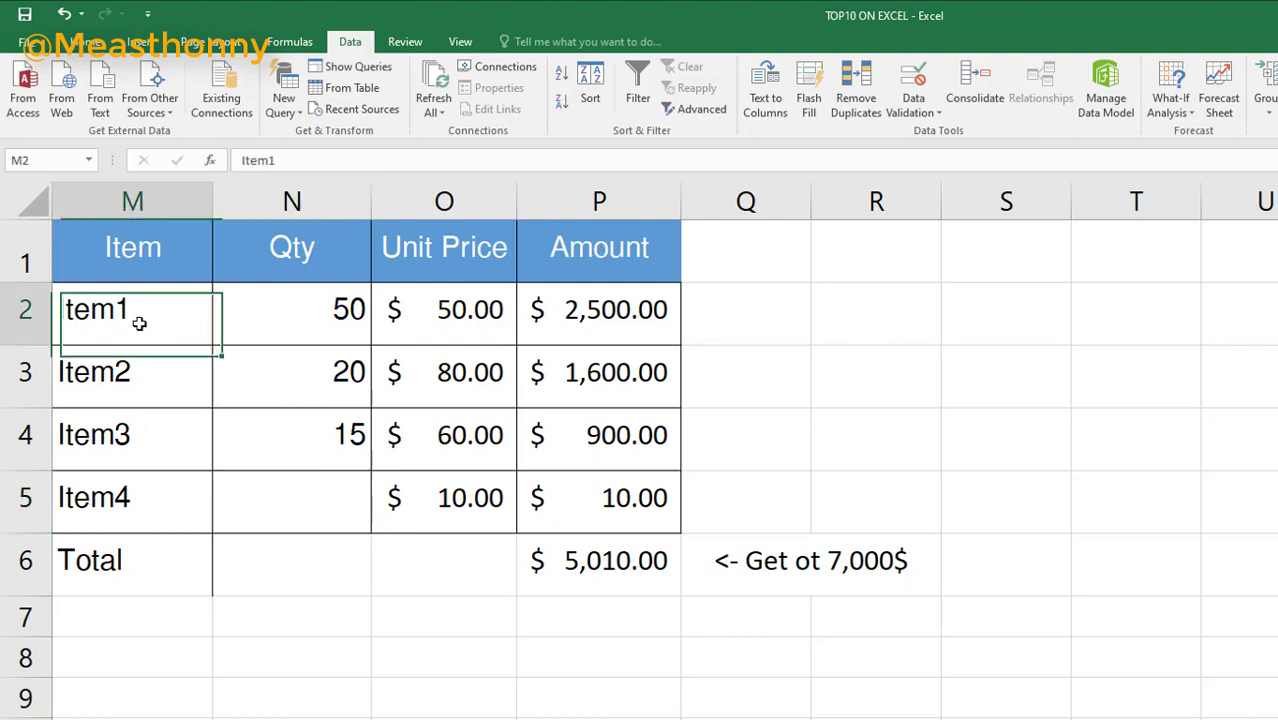
click(342, 316)
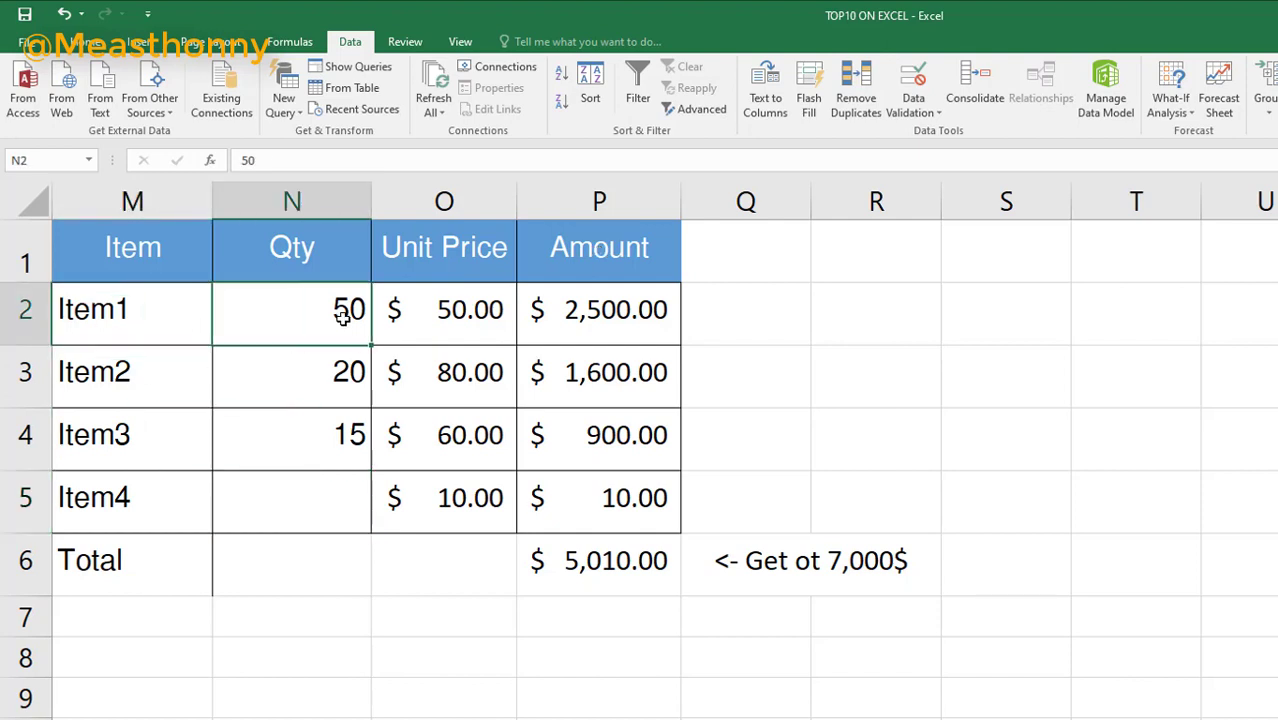
click(476, 325)
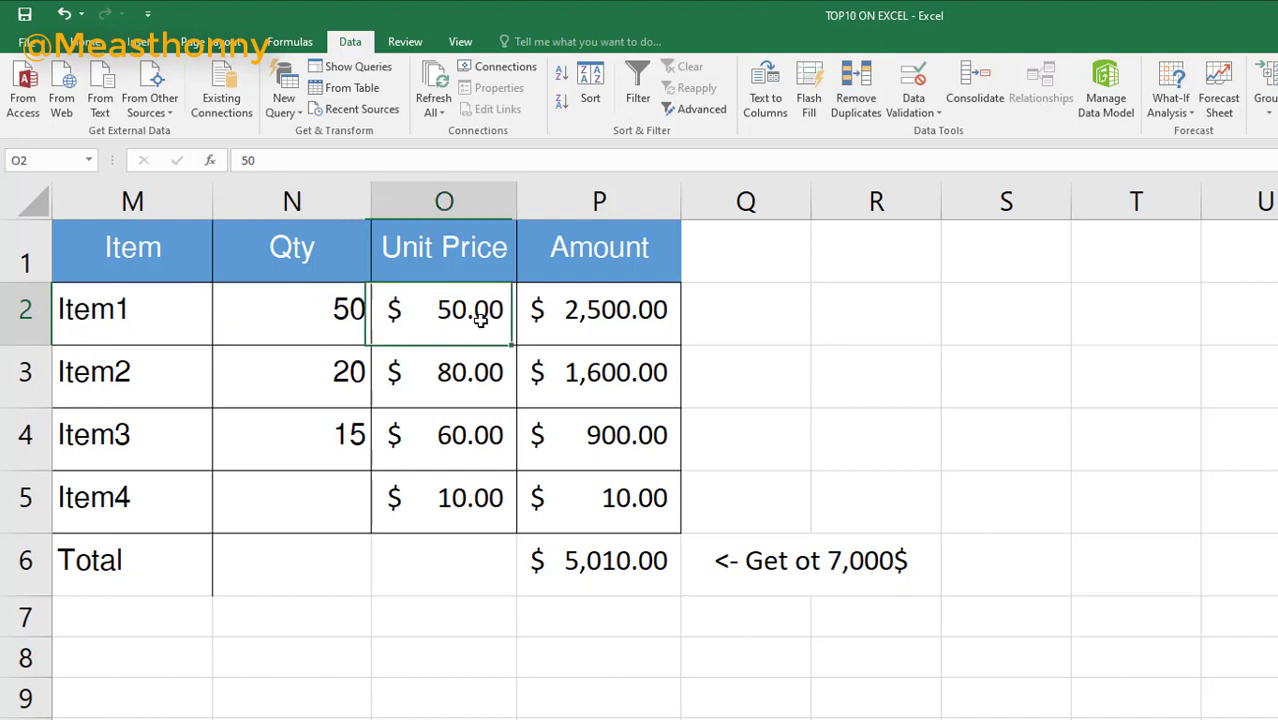
click(553, 326)
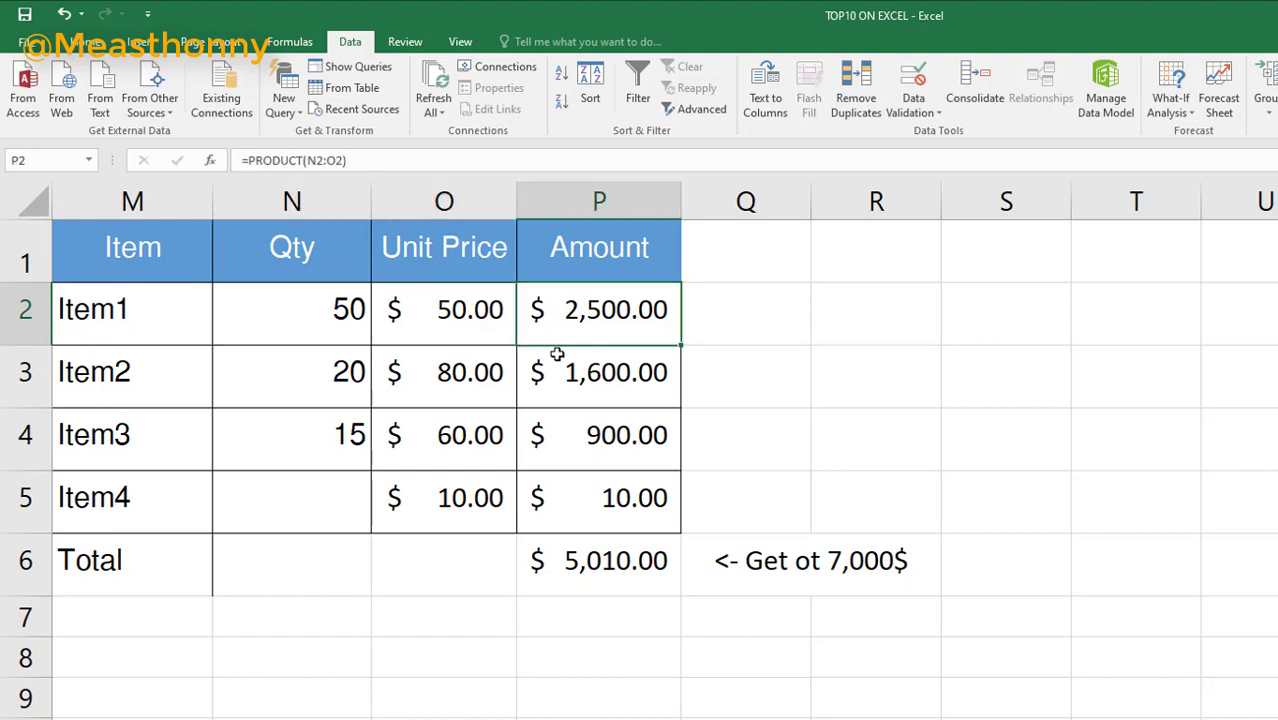
drag(330, 312, 345, 440)
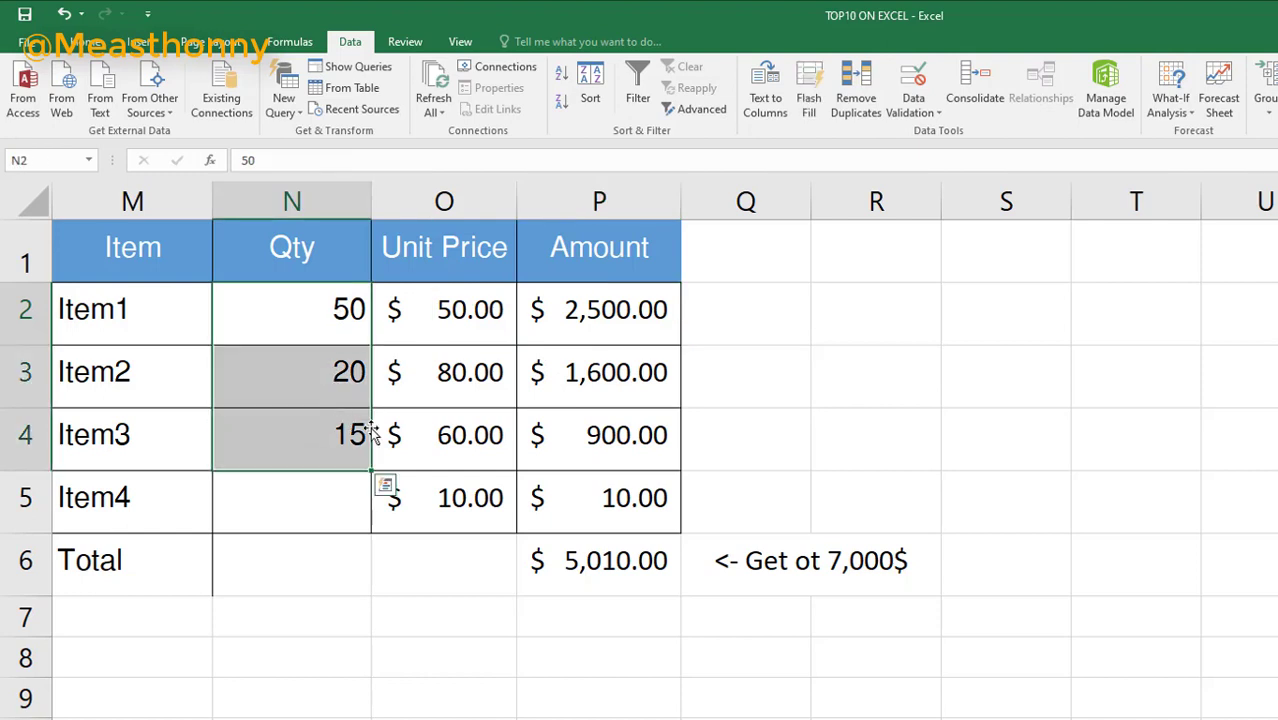
click(610, 438)
click(318, 442)
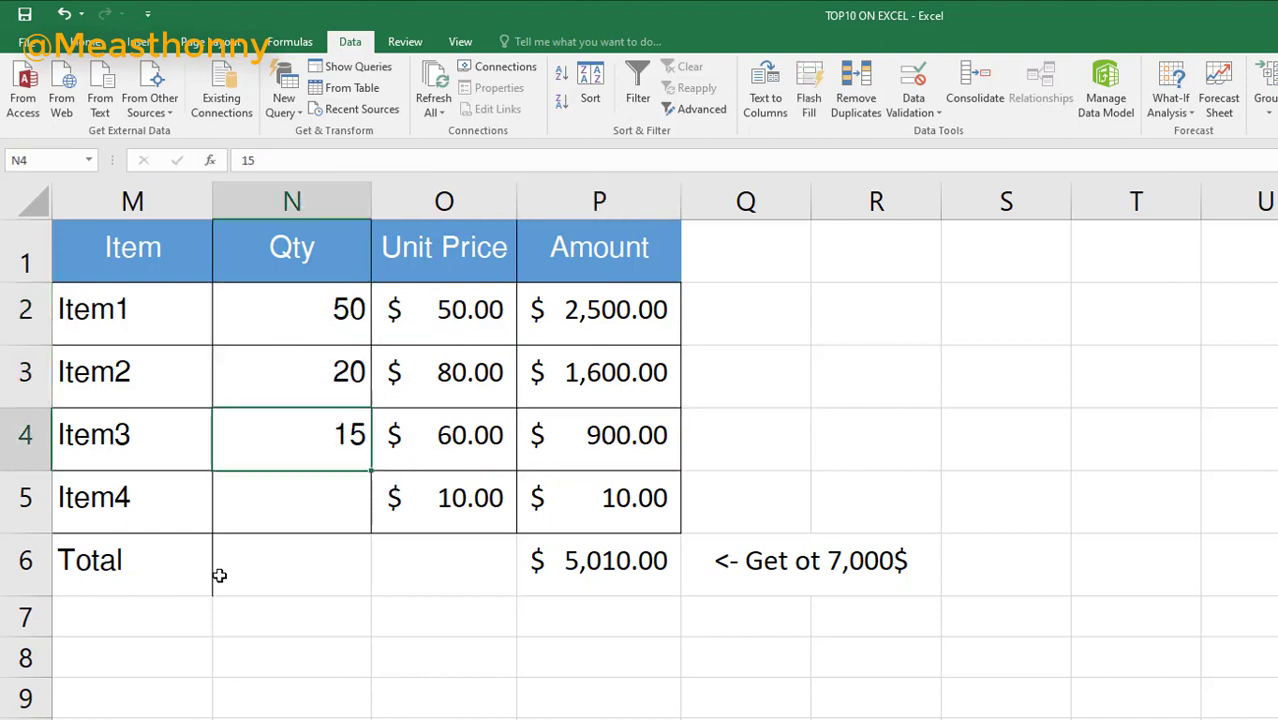
click(298, 513)
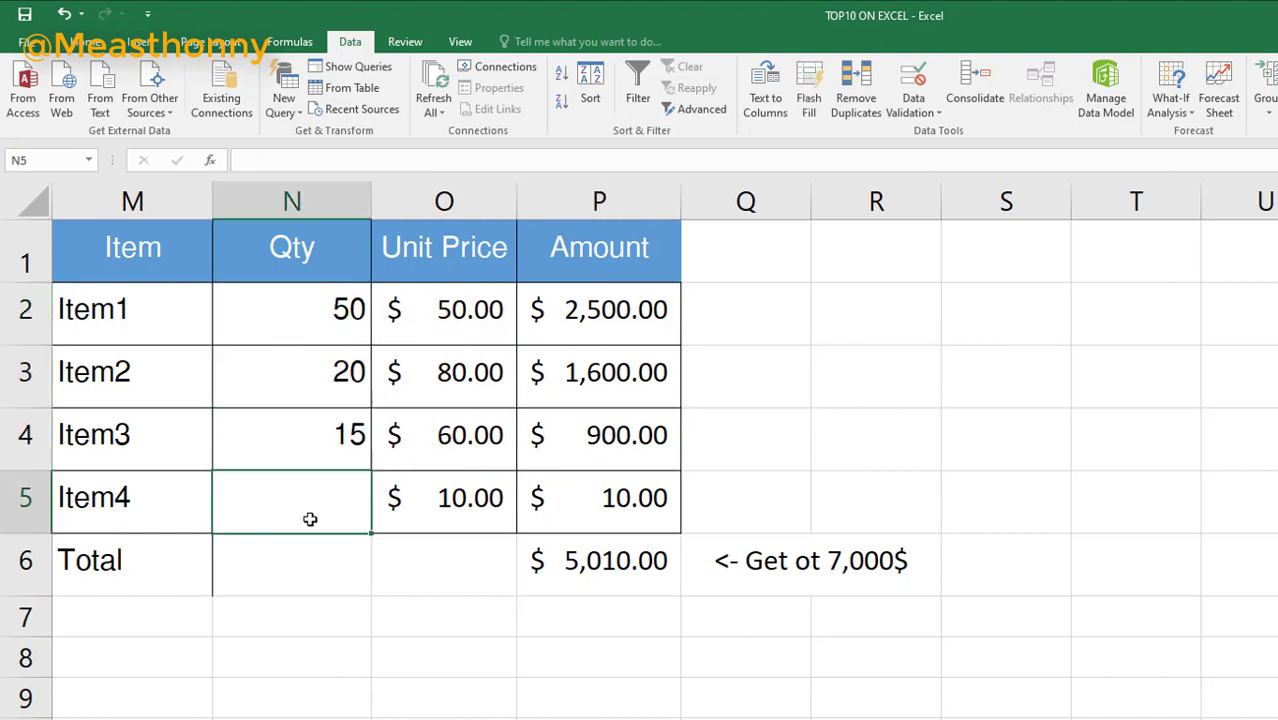
Check the Total's SUM formula against the Amount values and Item4's Amount formula.
click(614, 570)
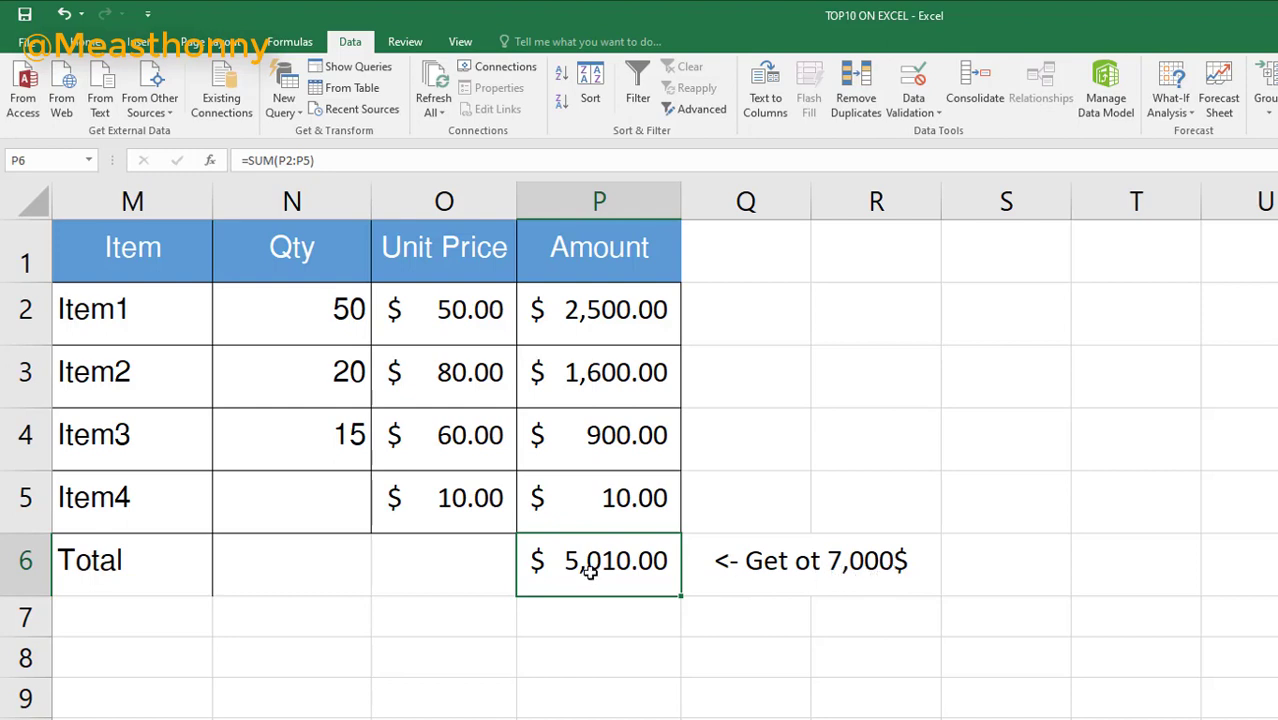
drag(622, 320, 651, 537)
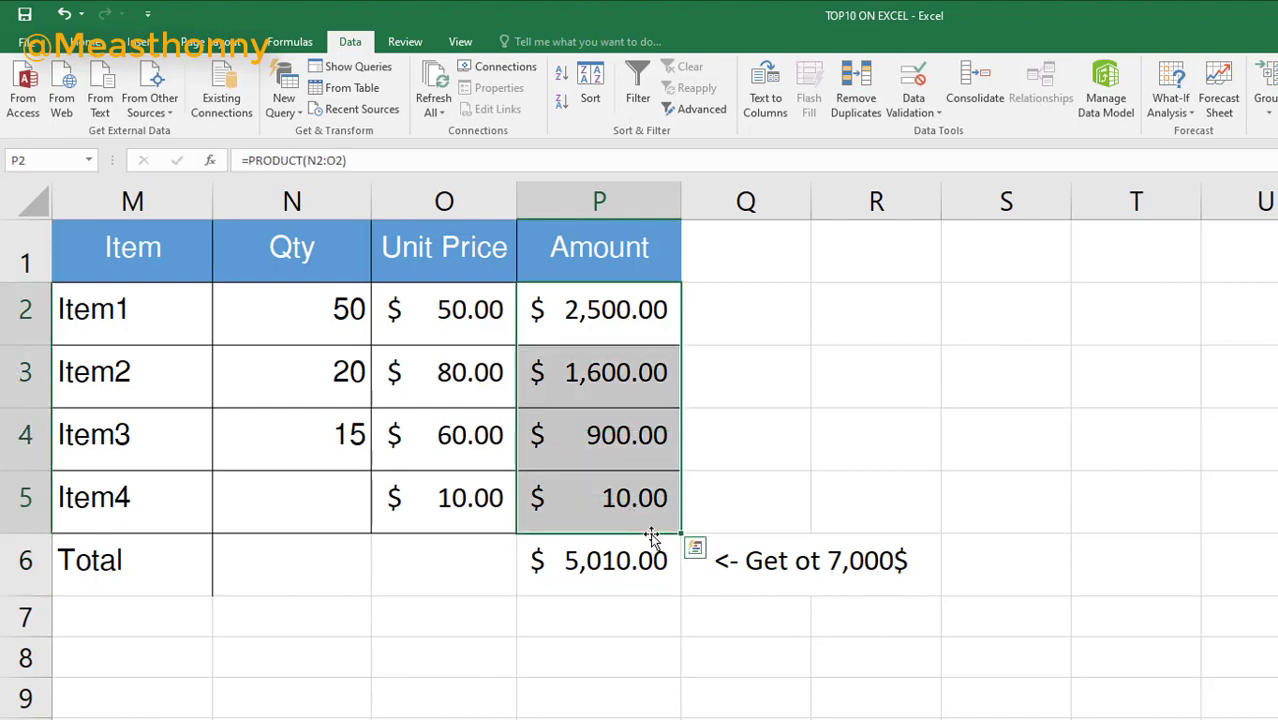
click(598, 565)
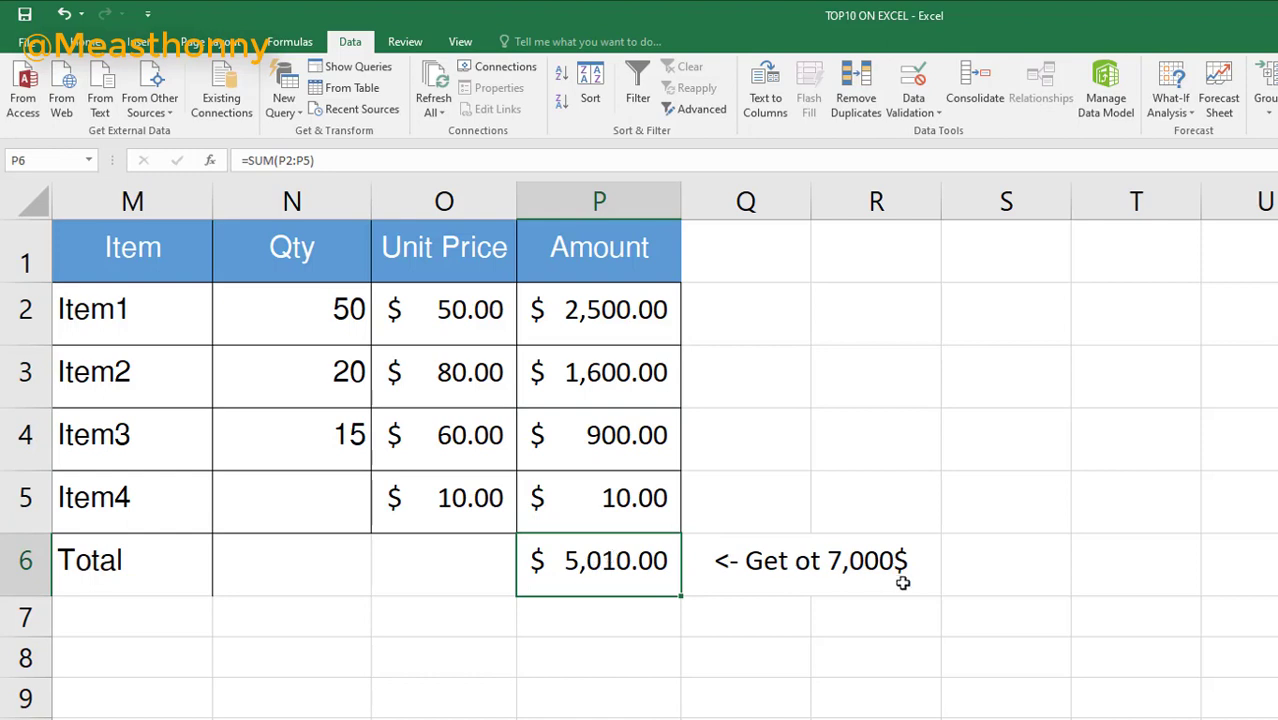
drag(320, 316, 532, 435)
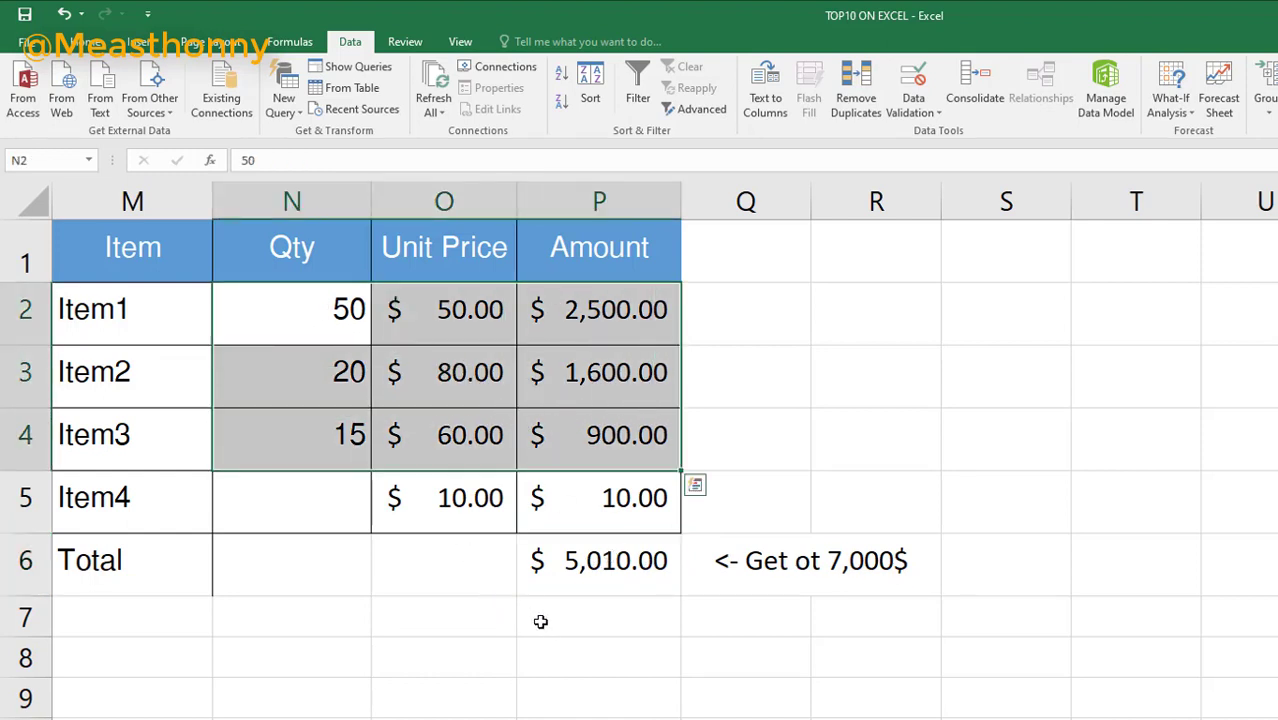
click(597, 567)
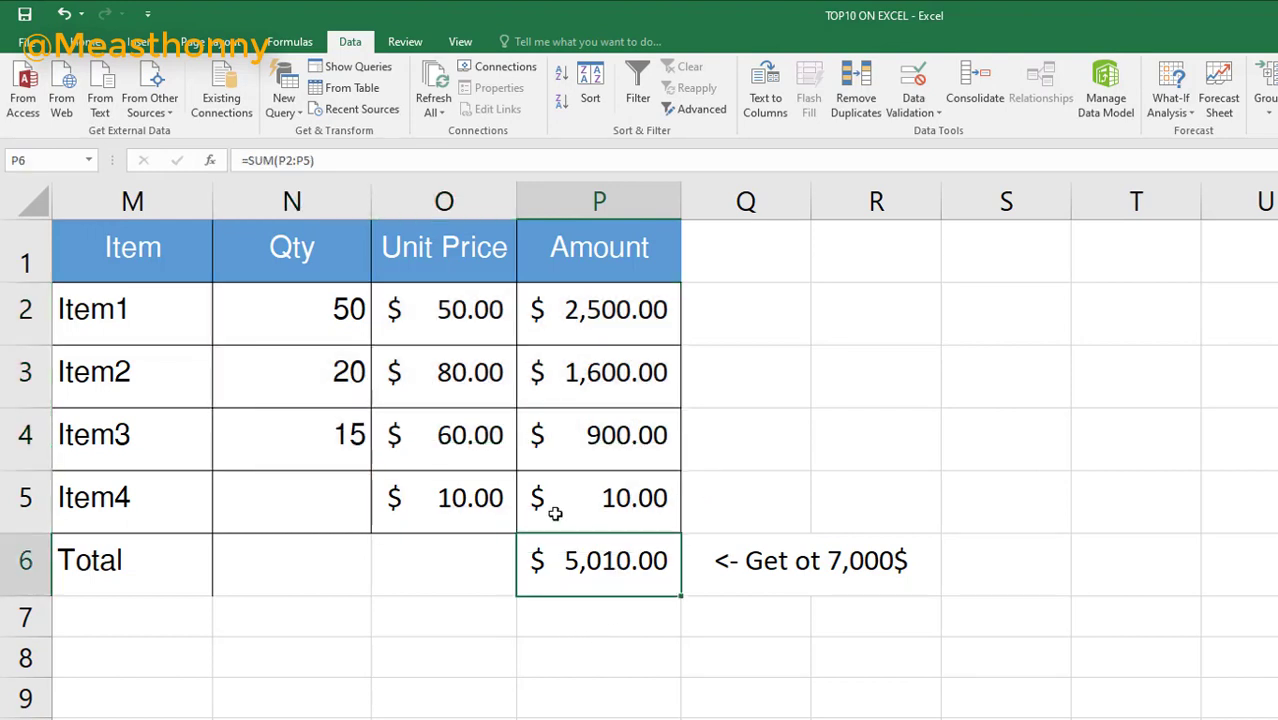
click(658, 510)
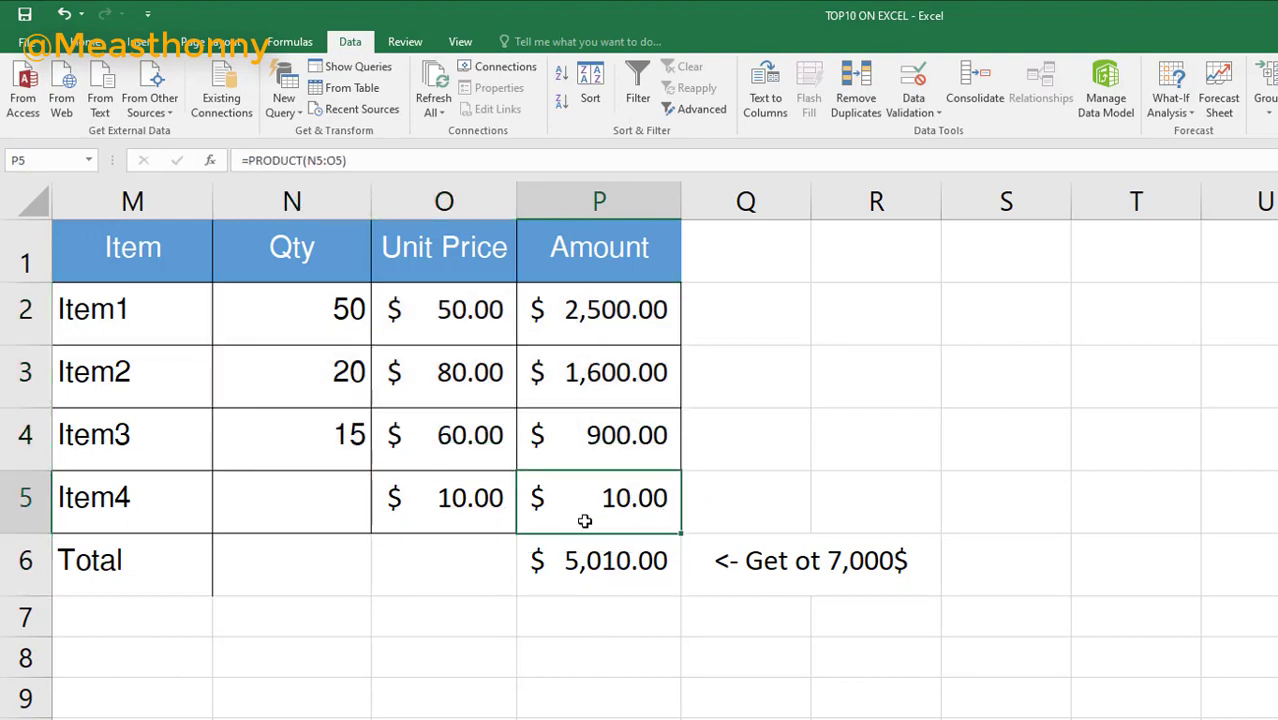
click(302, 503)
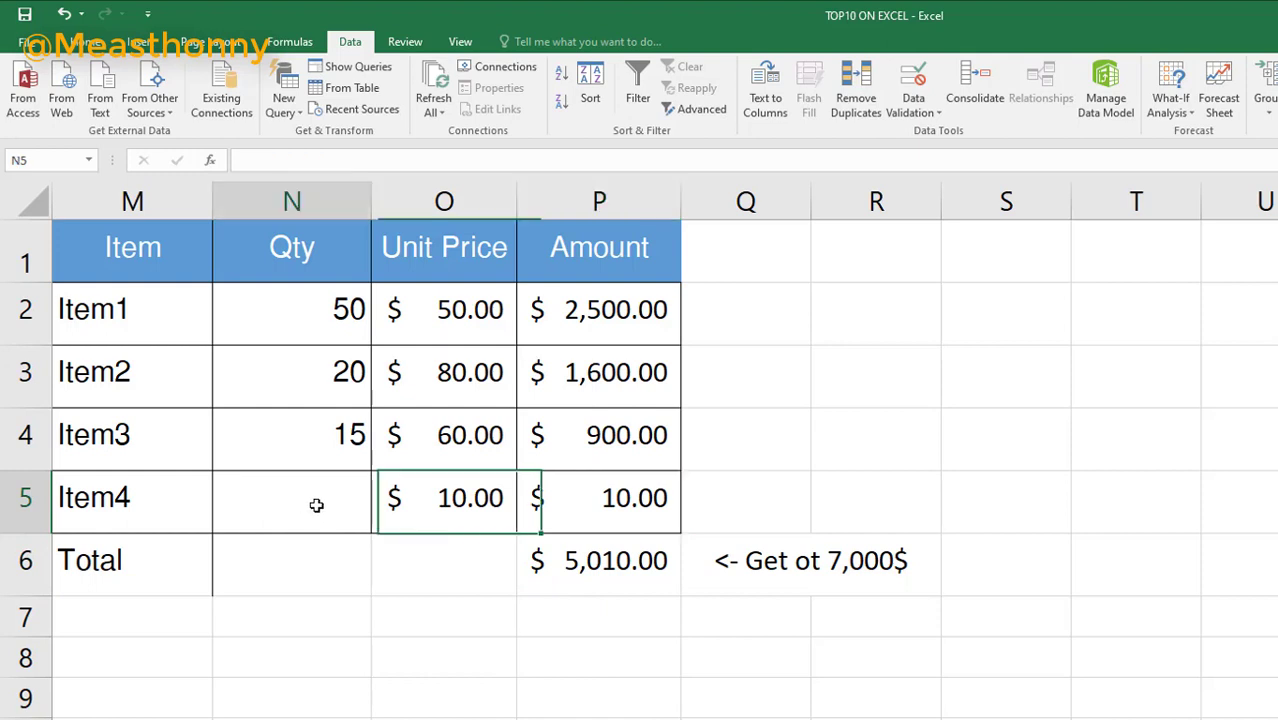
click(592, 580)
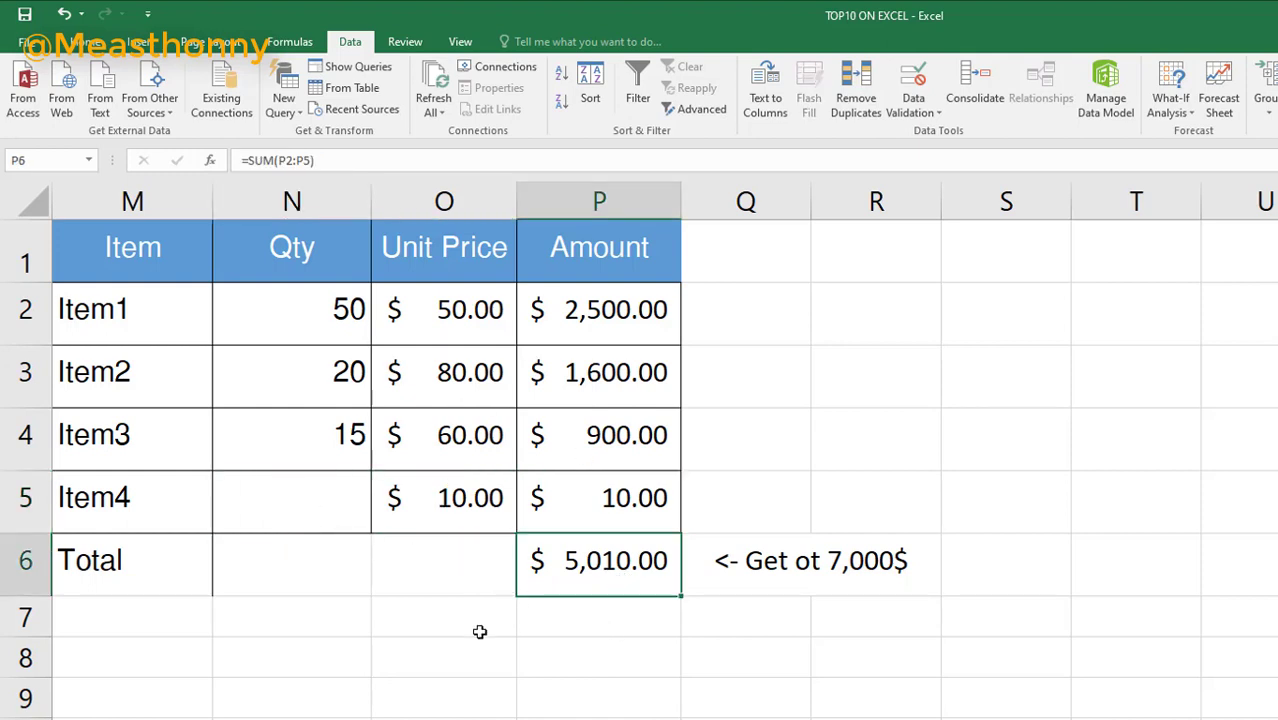
click(301, 515)
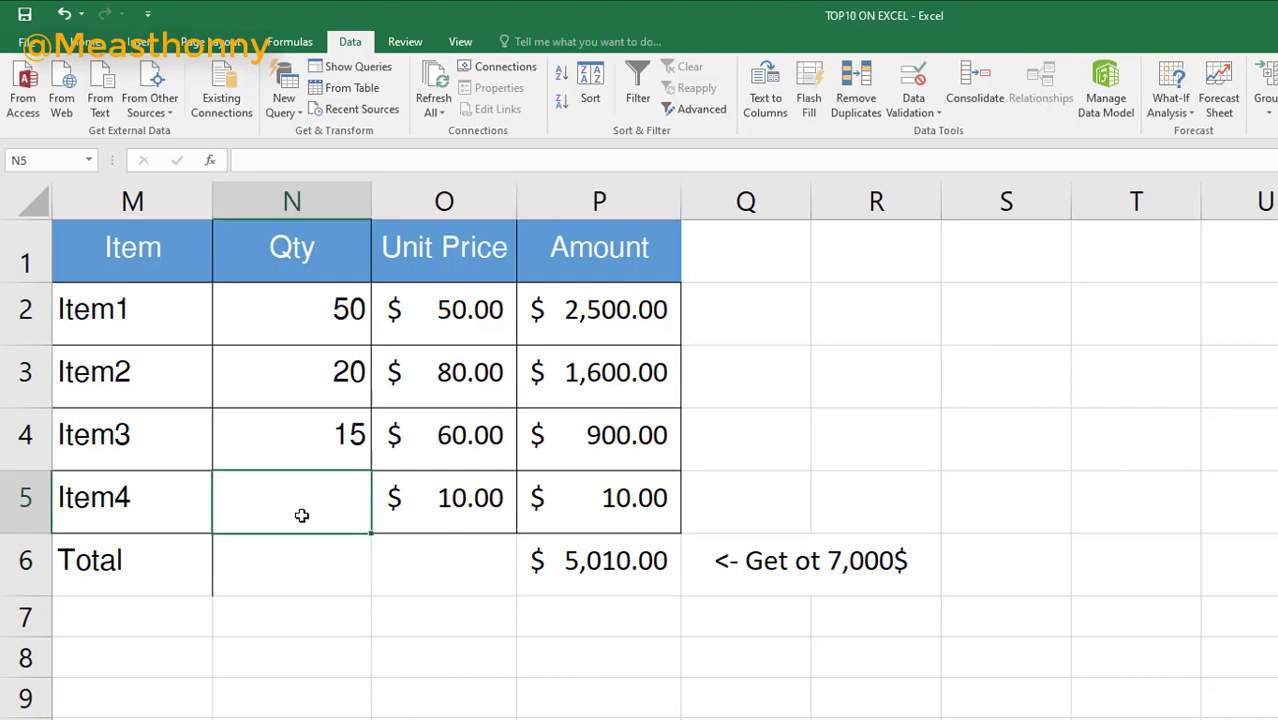
Enter 15, then 20, as Item4's quantity in N5.
text(15)
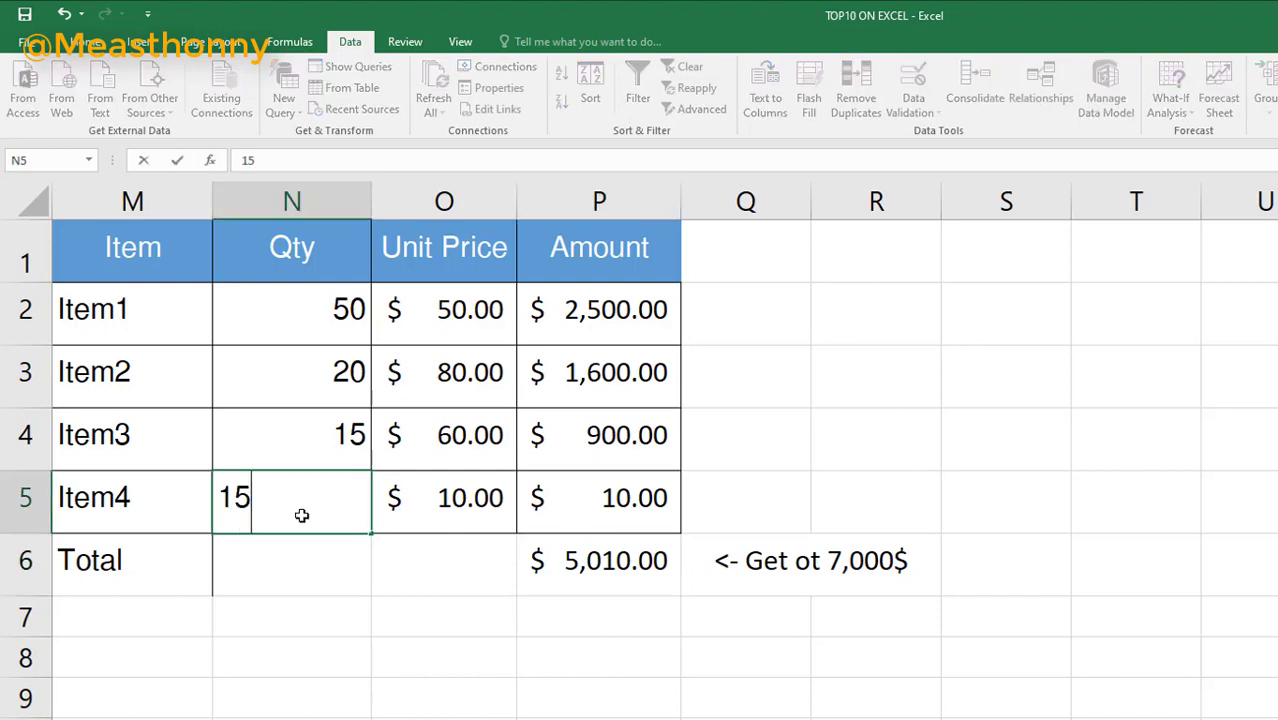
key(Return)
click(310, 510)
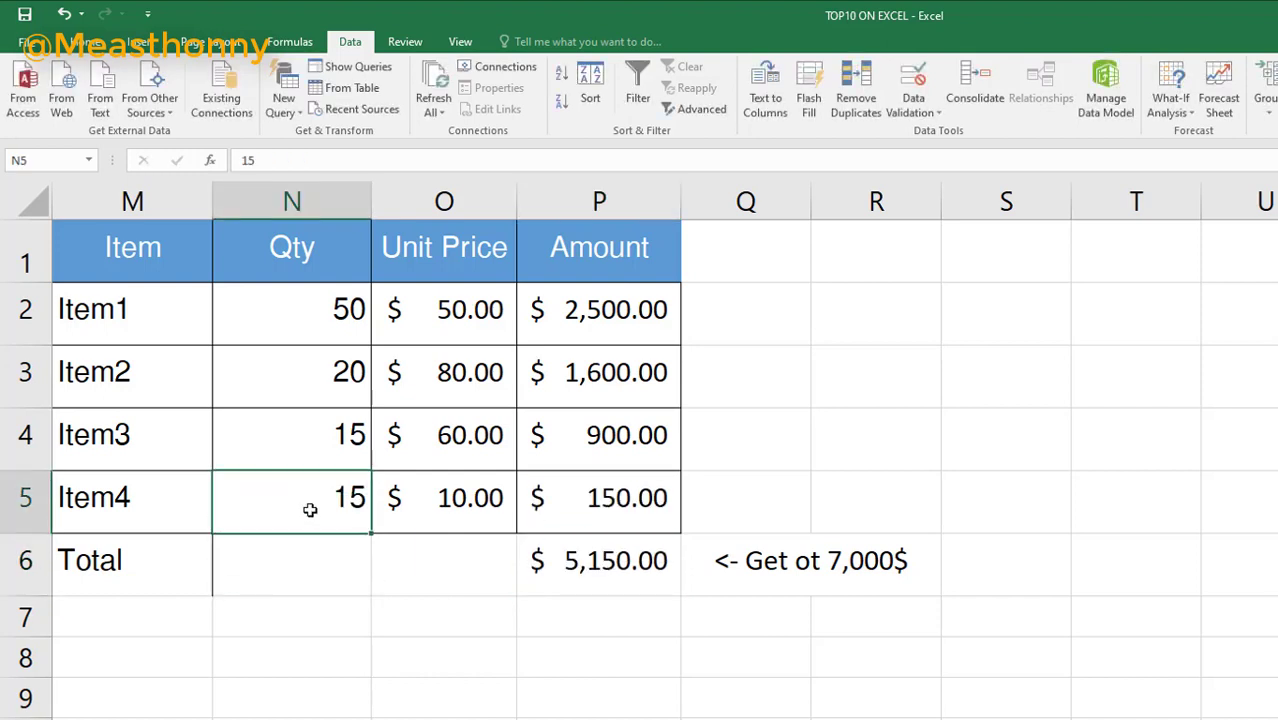
text(20)
key(Return)
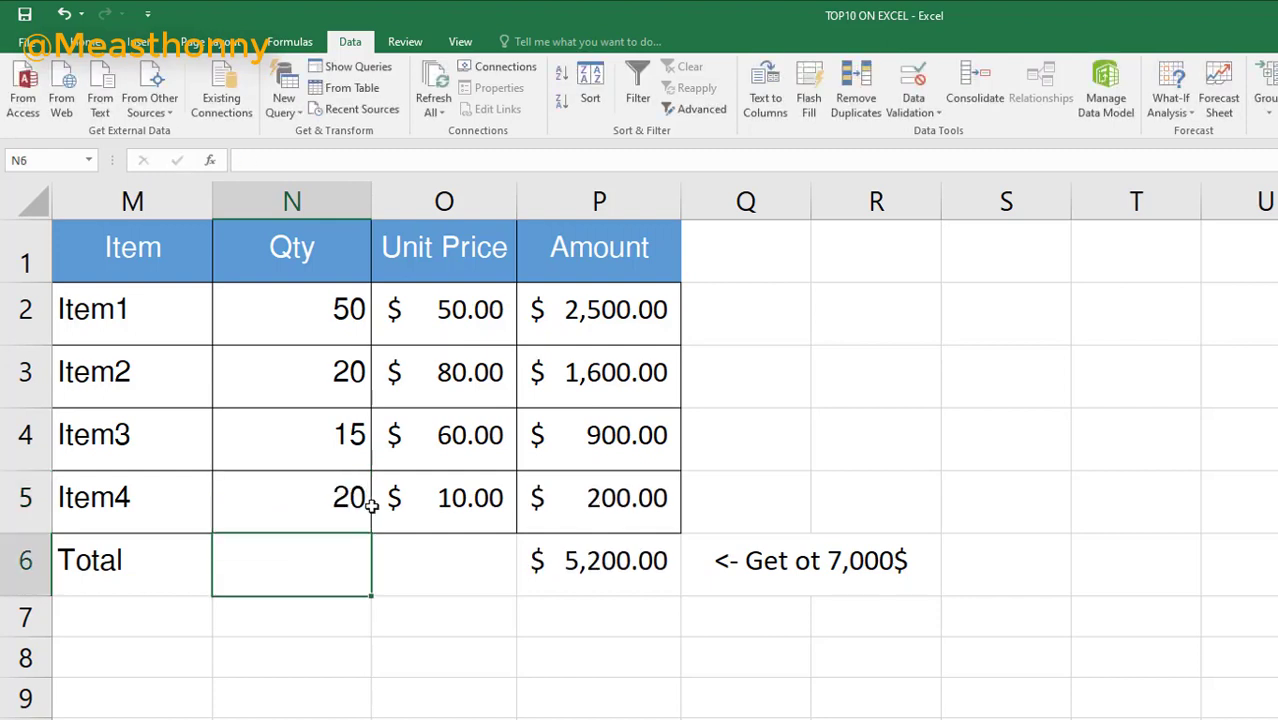
Clear Item4's quantity in N5 and select the total in P6, now $5,010.00.
click(360, 512)
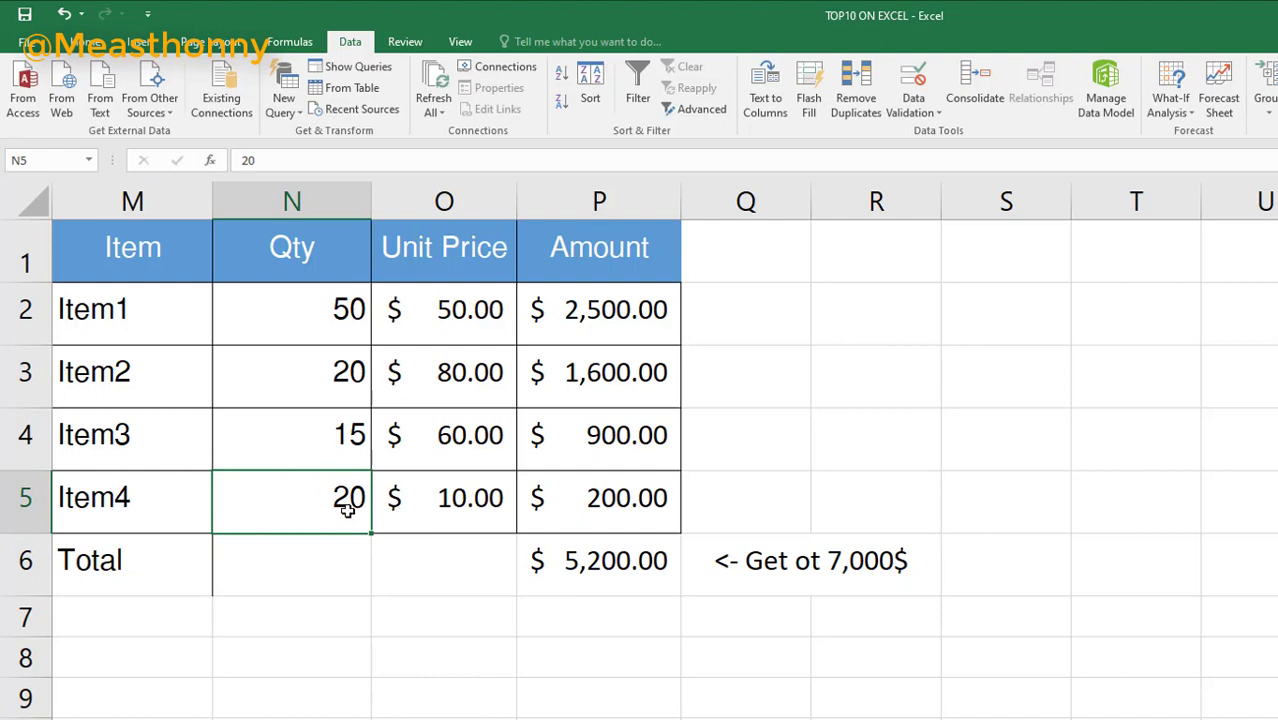
key(Delete)
click(518, 610)
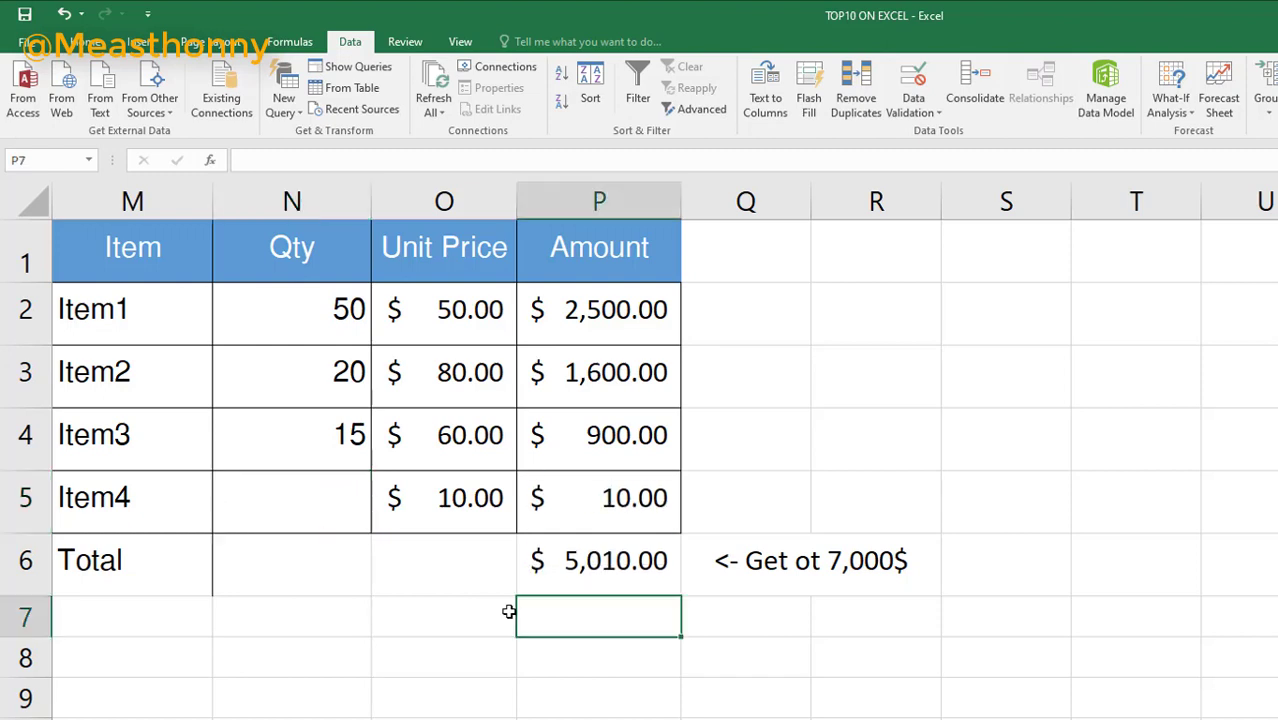
click(608, 563)
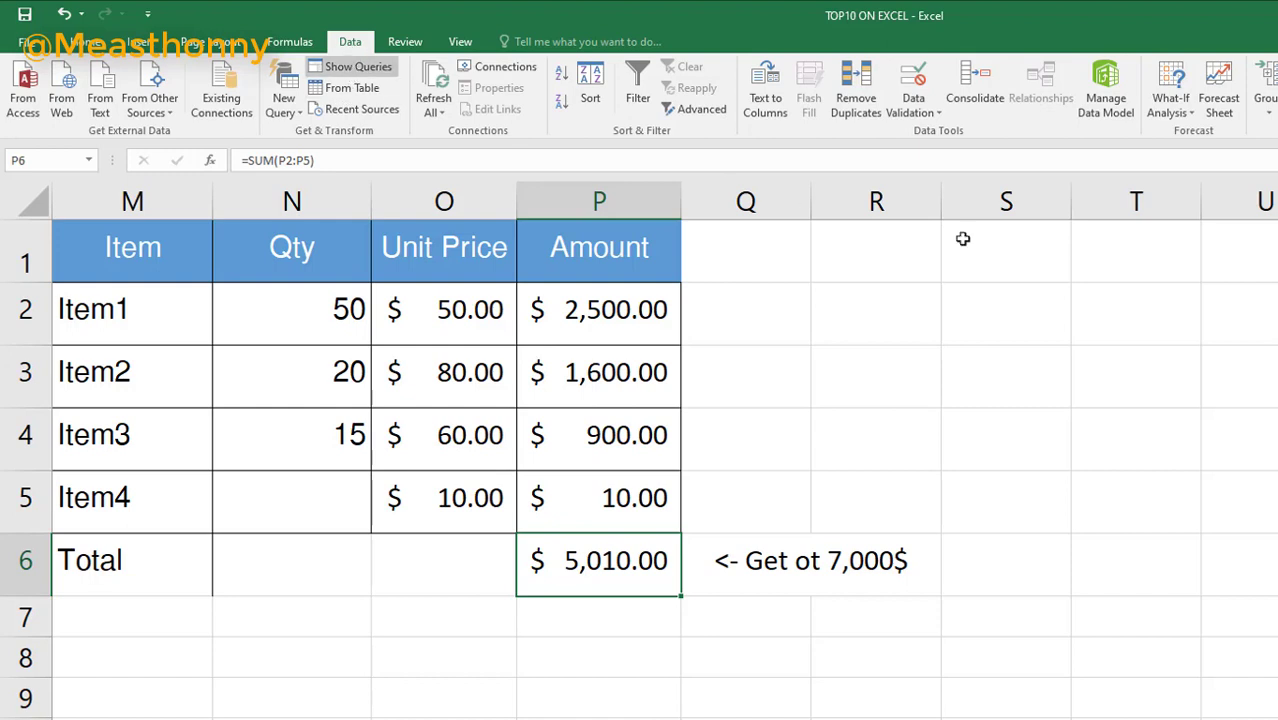
Goal Seek total P6 to 7000 by changing N5, accepting Item4's quantity of 200.
click(1193, 116)
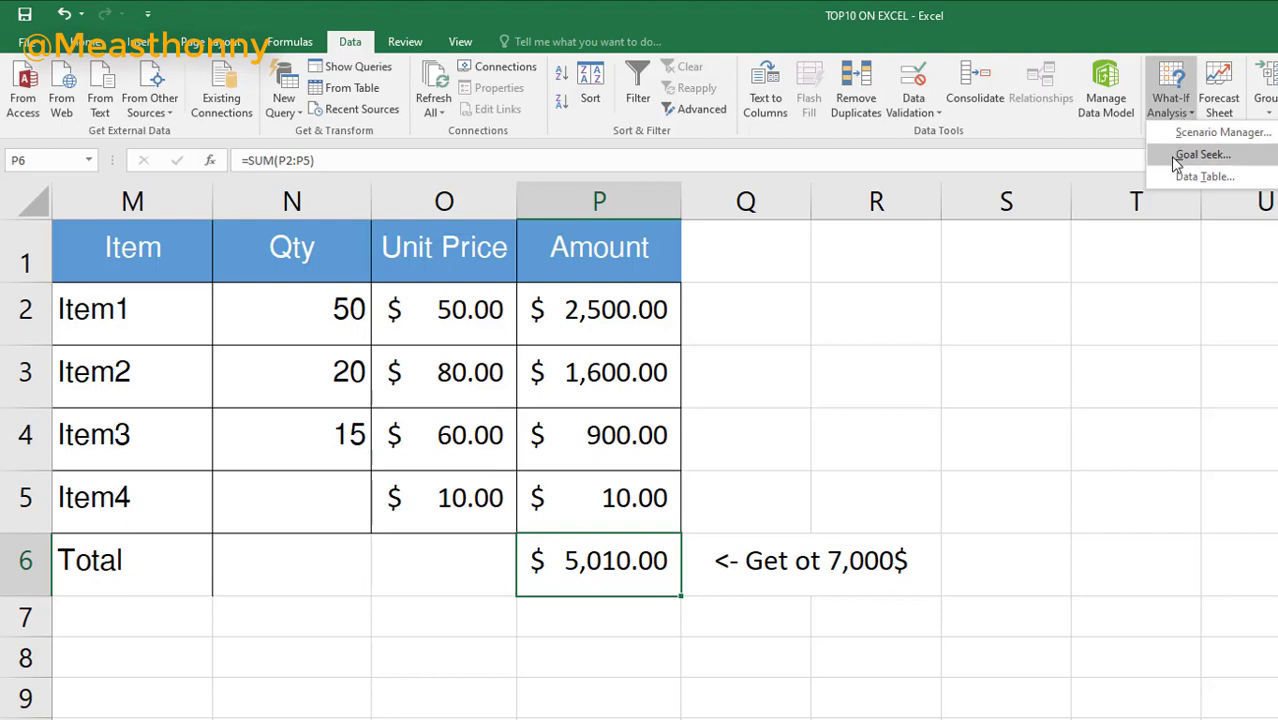
click(1203, 155)
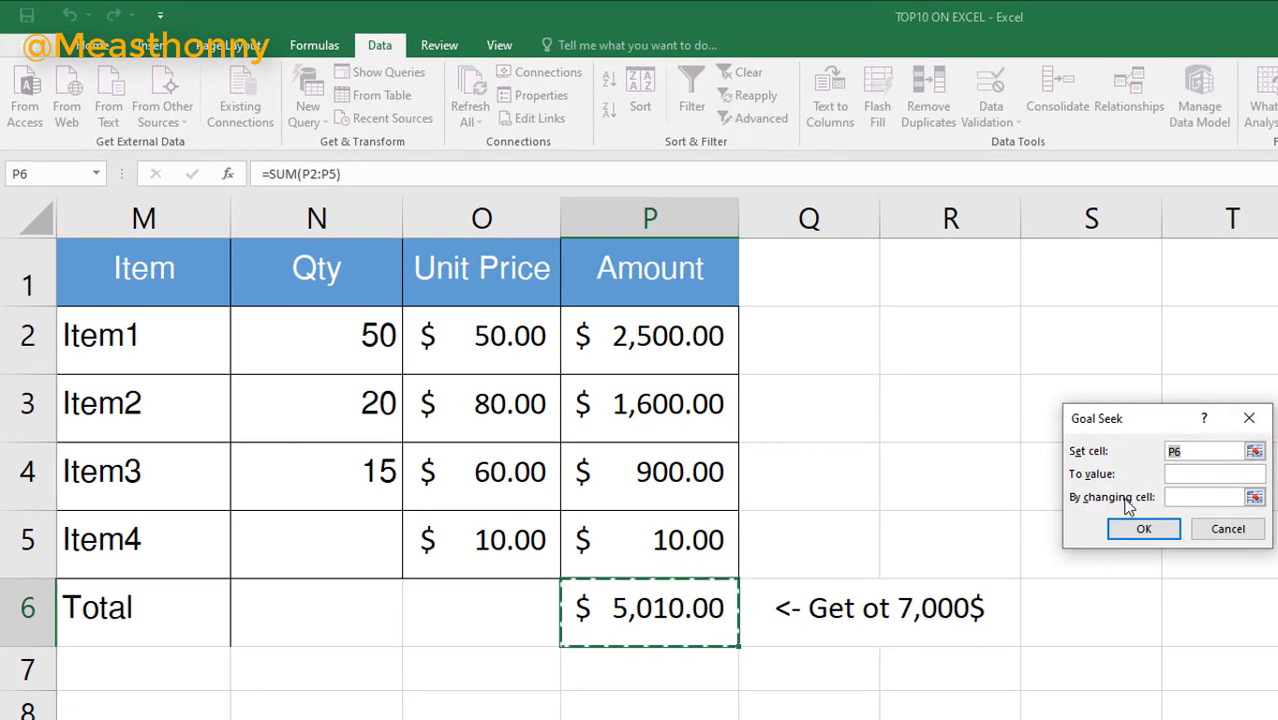
click(1190, 455)
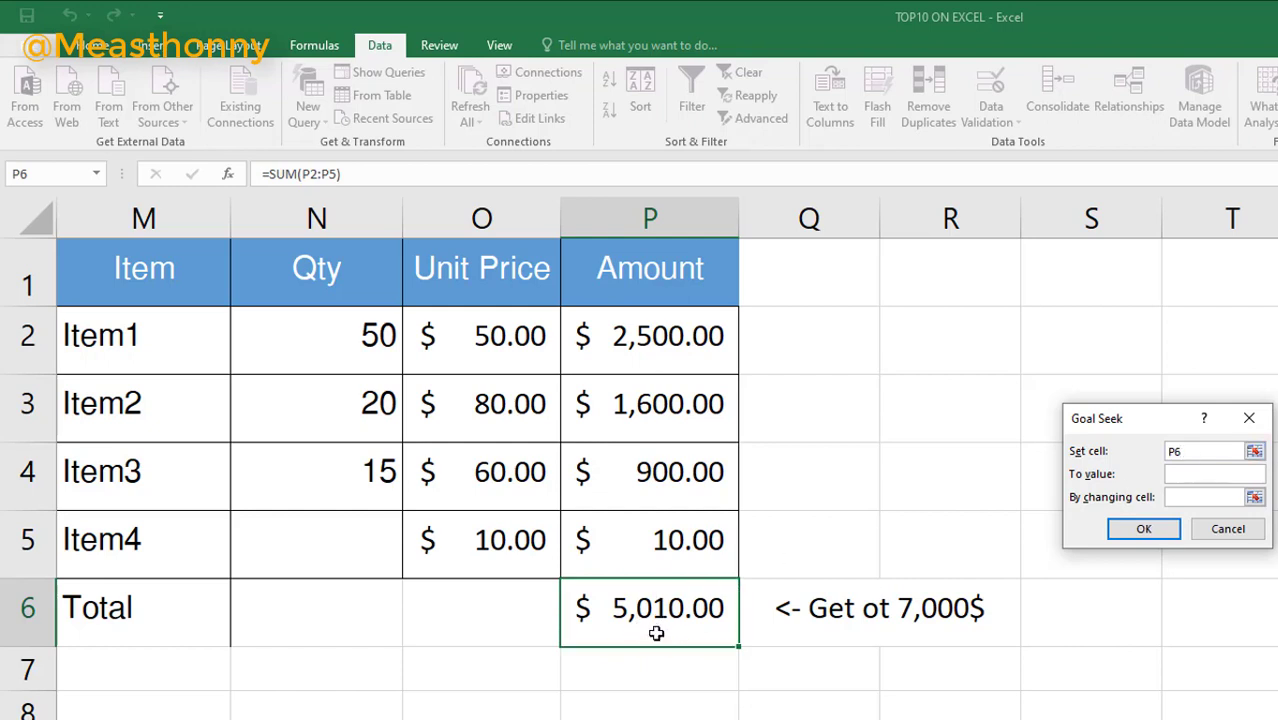
click(1201, 475)
click(1177, 497)
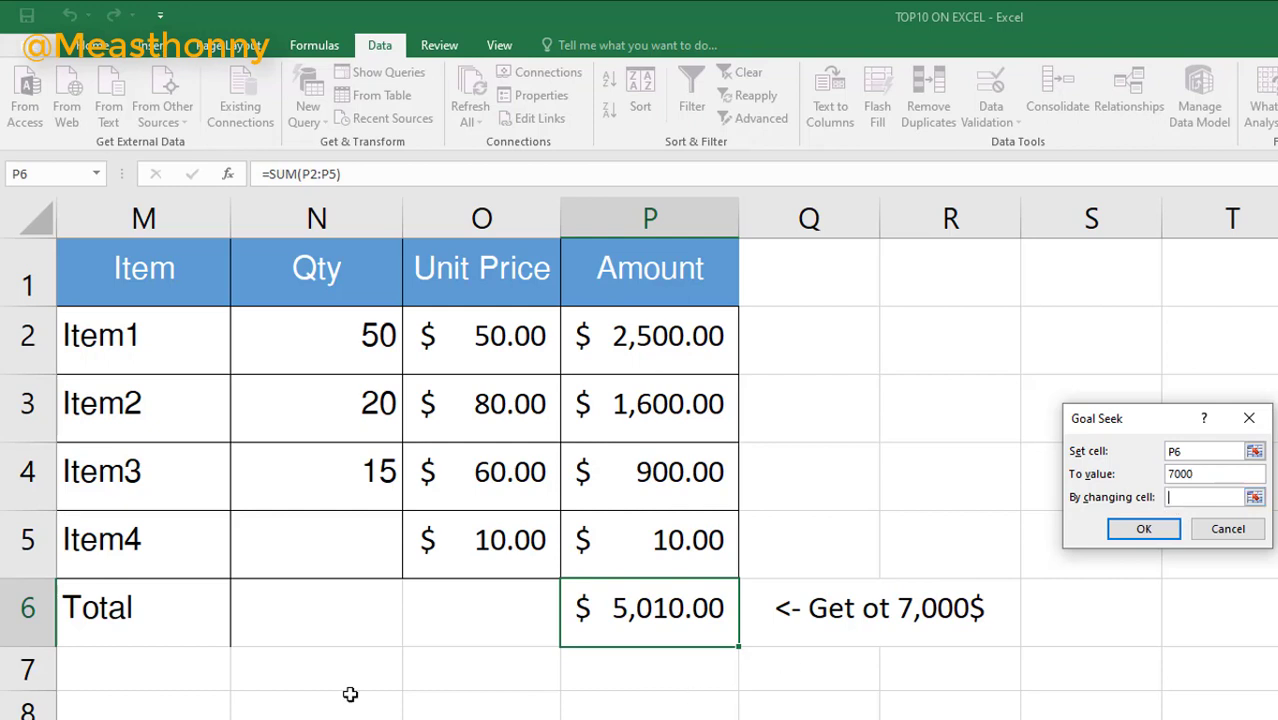
click(324, 540)
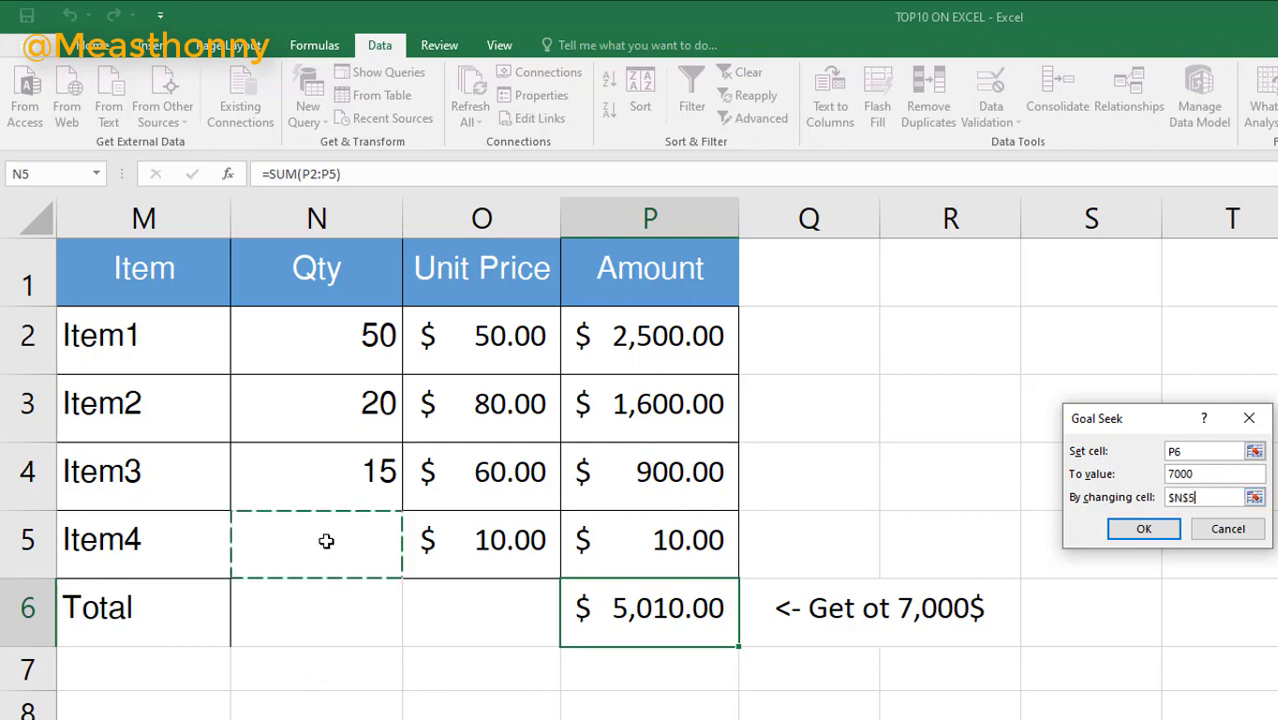
click(1145, 530)
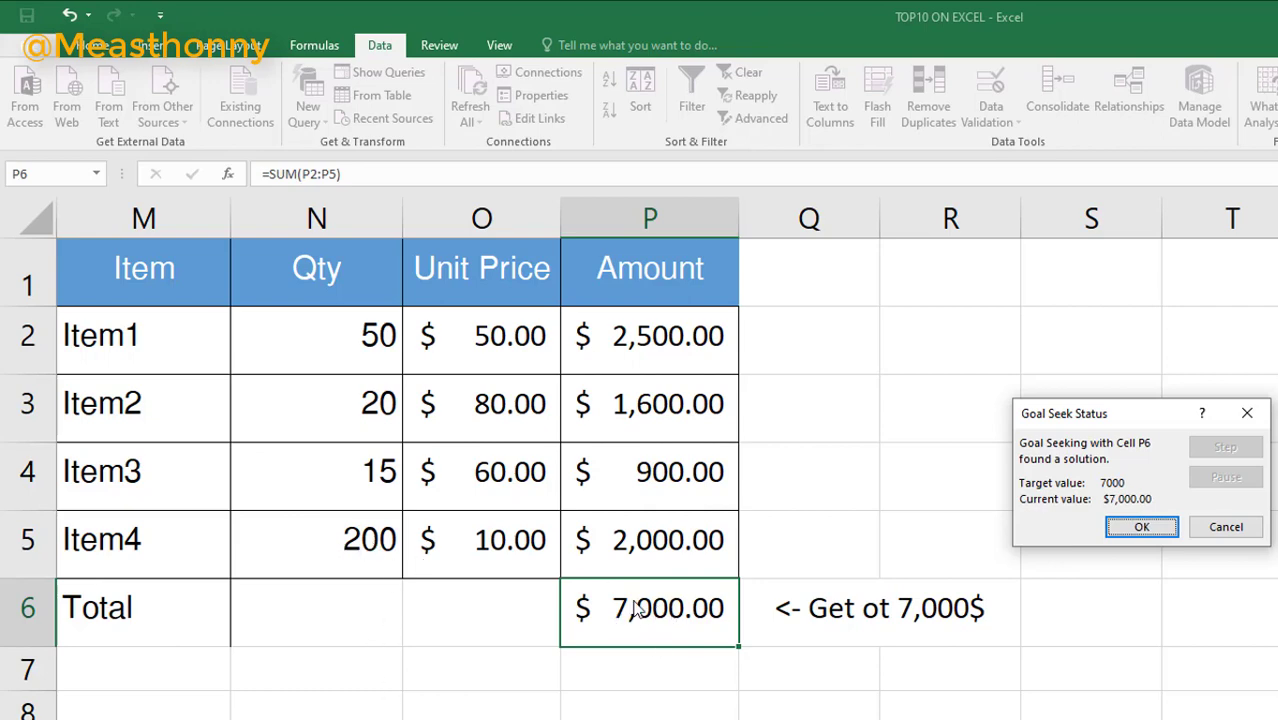
click(1141, 528)
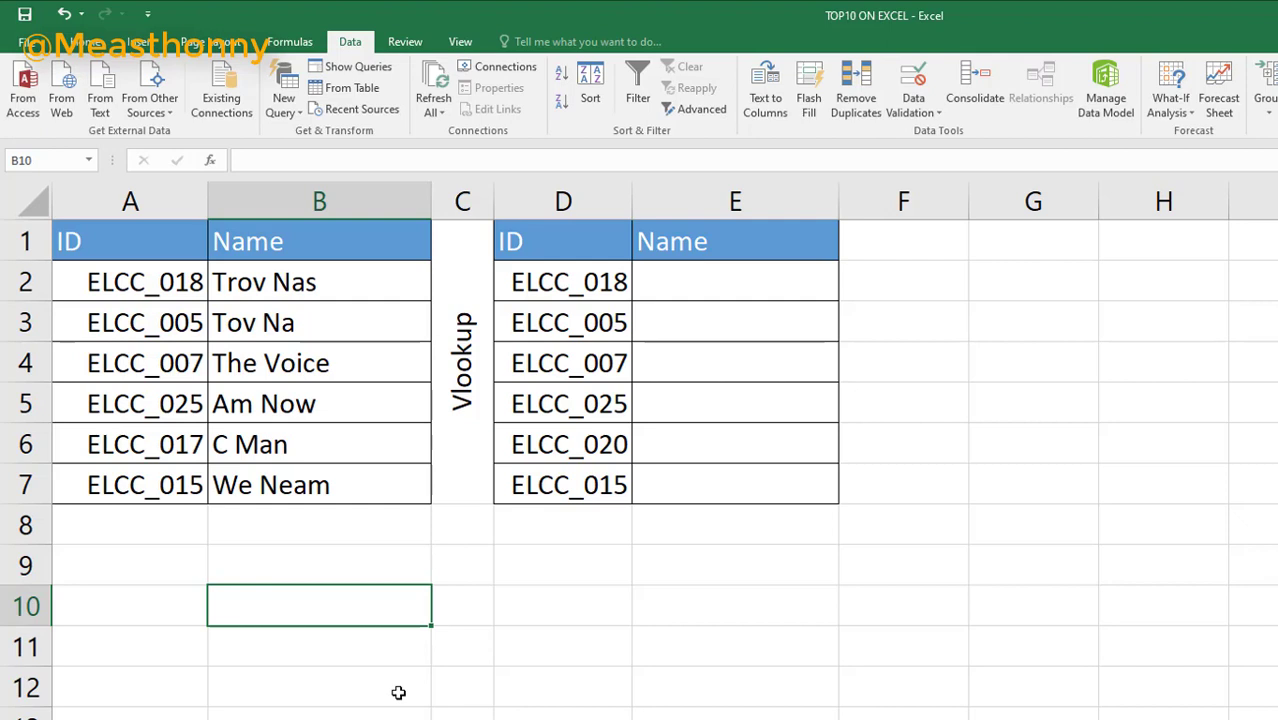
On the Vlookup sheet, highlight the A1:B7 source and D:E lookup tables, then edit empty E2.
drag(138, 236, 330, 485)
drag(520, 241, 673, 480)
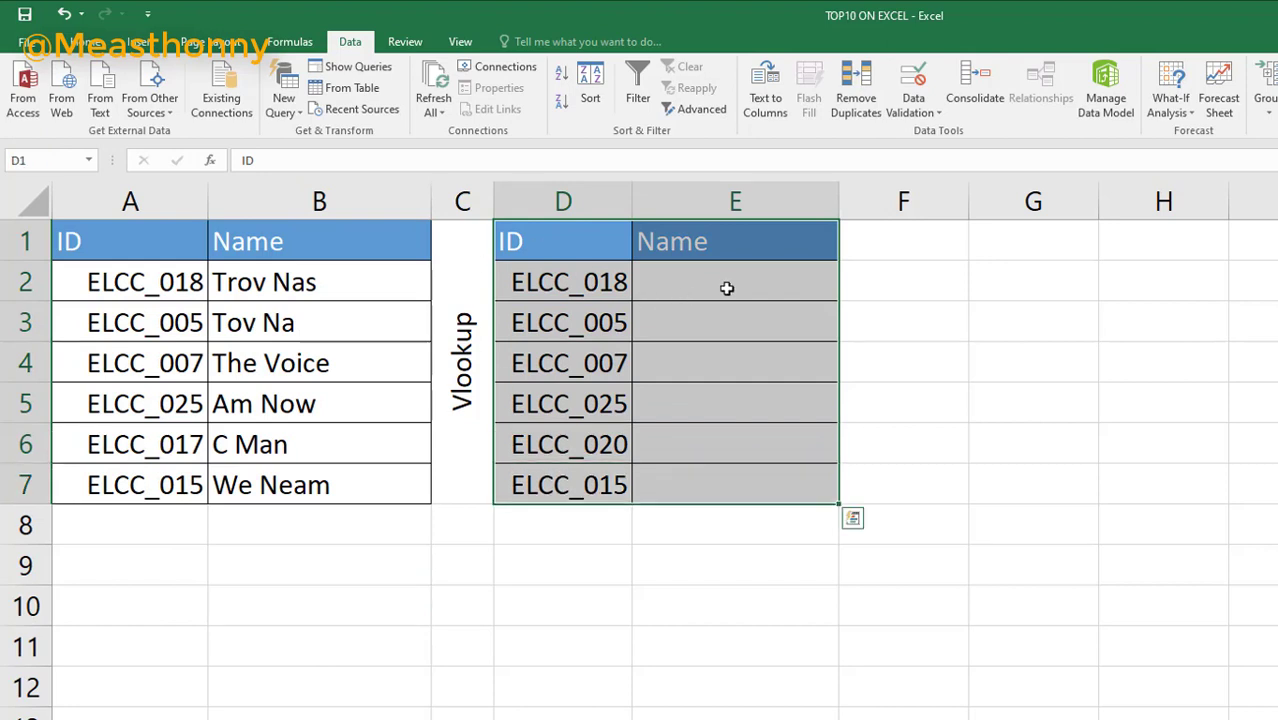
click(727, 288)
key(F2)
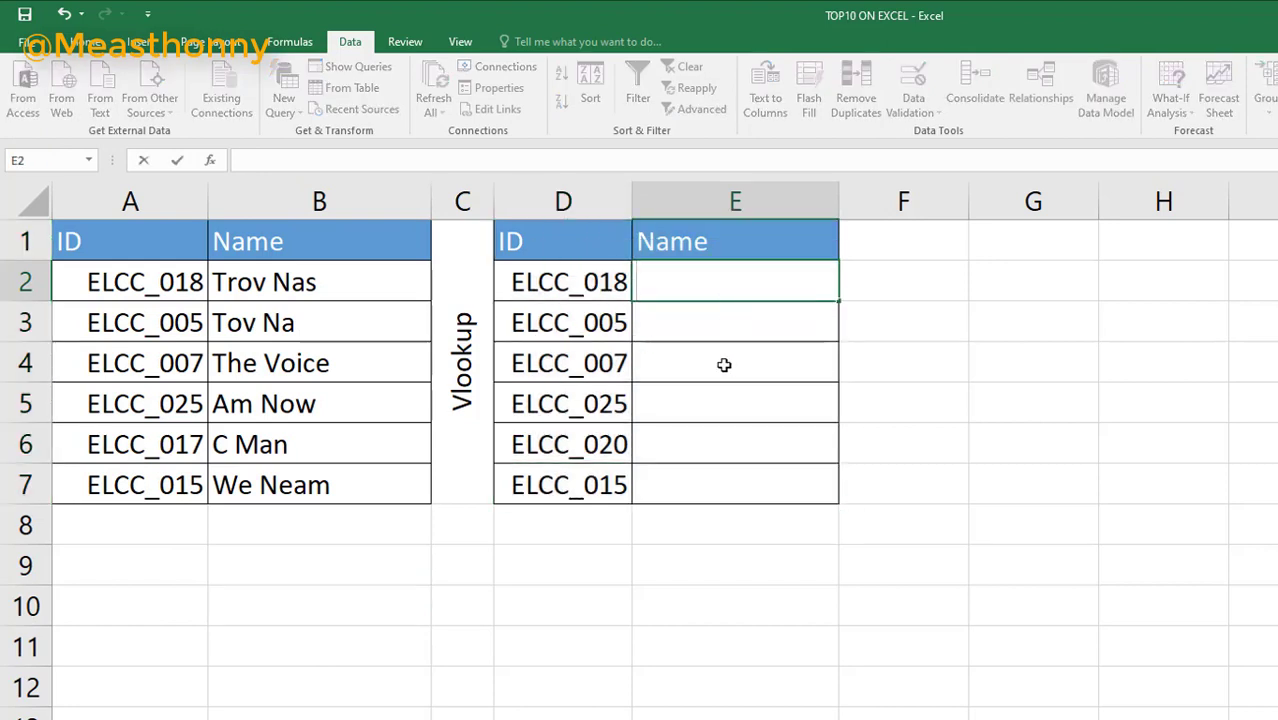
Type =vlookup( in E2, then erase it back to a bare equals sign.
text(=vloo)
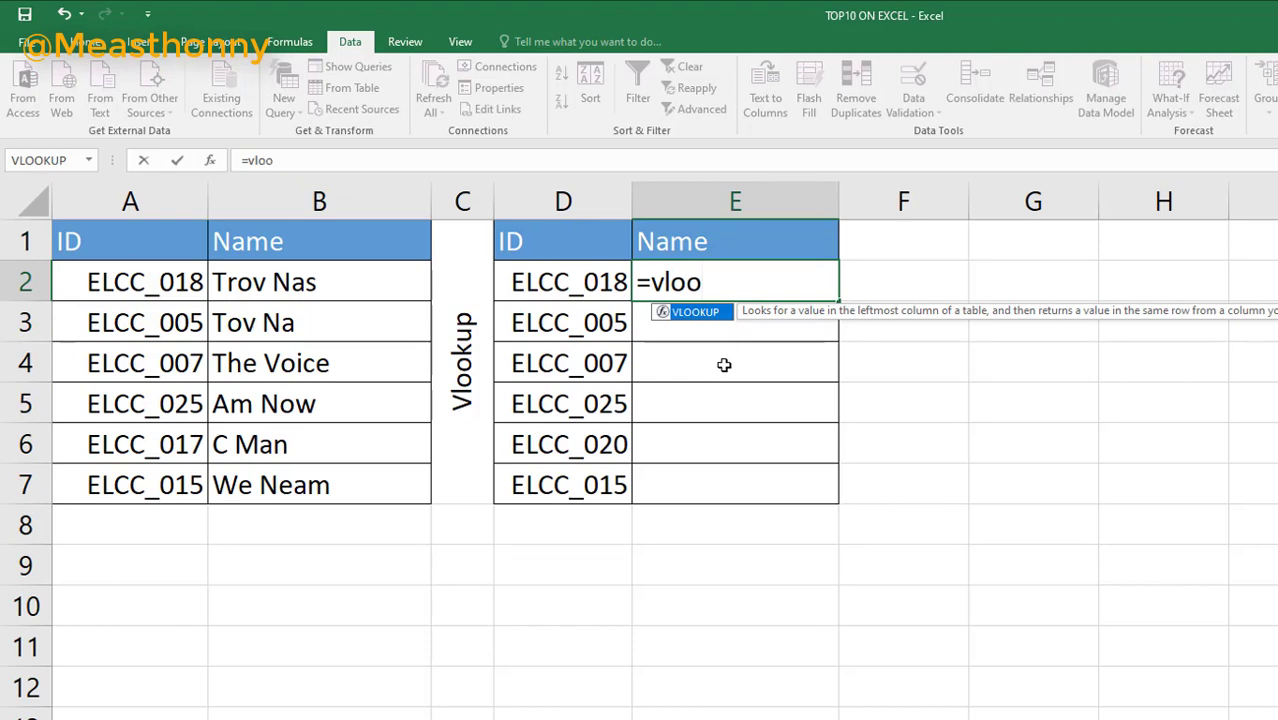
text(kup()
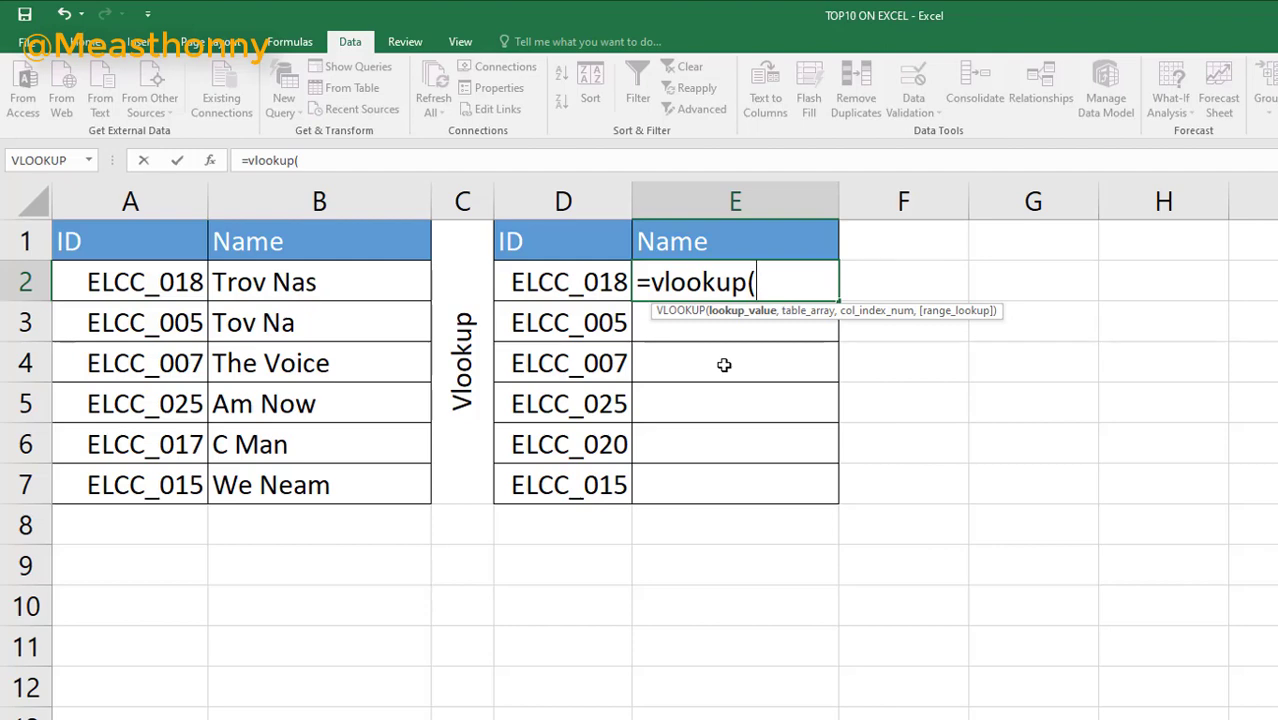
key(BackSpace)
key(BackSpace)
key(BackSpace)
key(BackSpace)
key(BackSpace)
key(BackSpace)
key(BackSpace)
key(BackSpace)
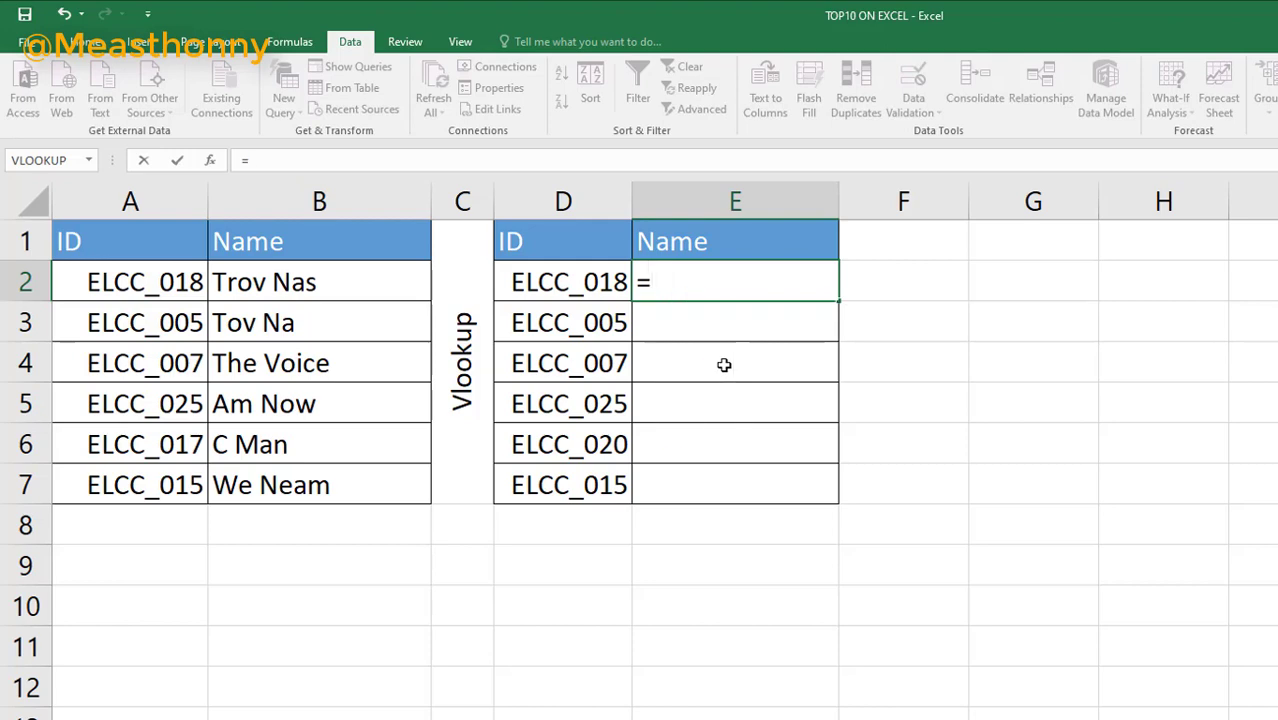
Search Insert Function for vlookup across All categories and insert VLOOKUP into E2.
click(212, 163)
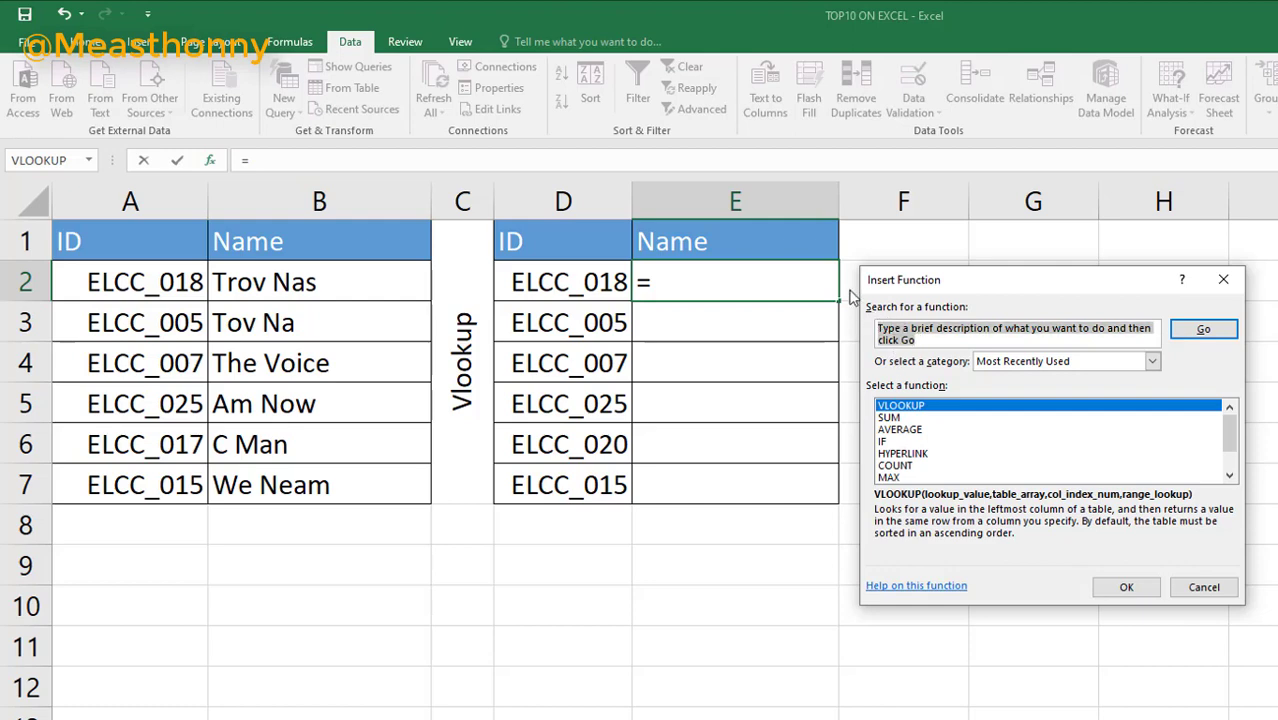
text(vlookup)
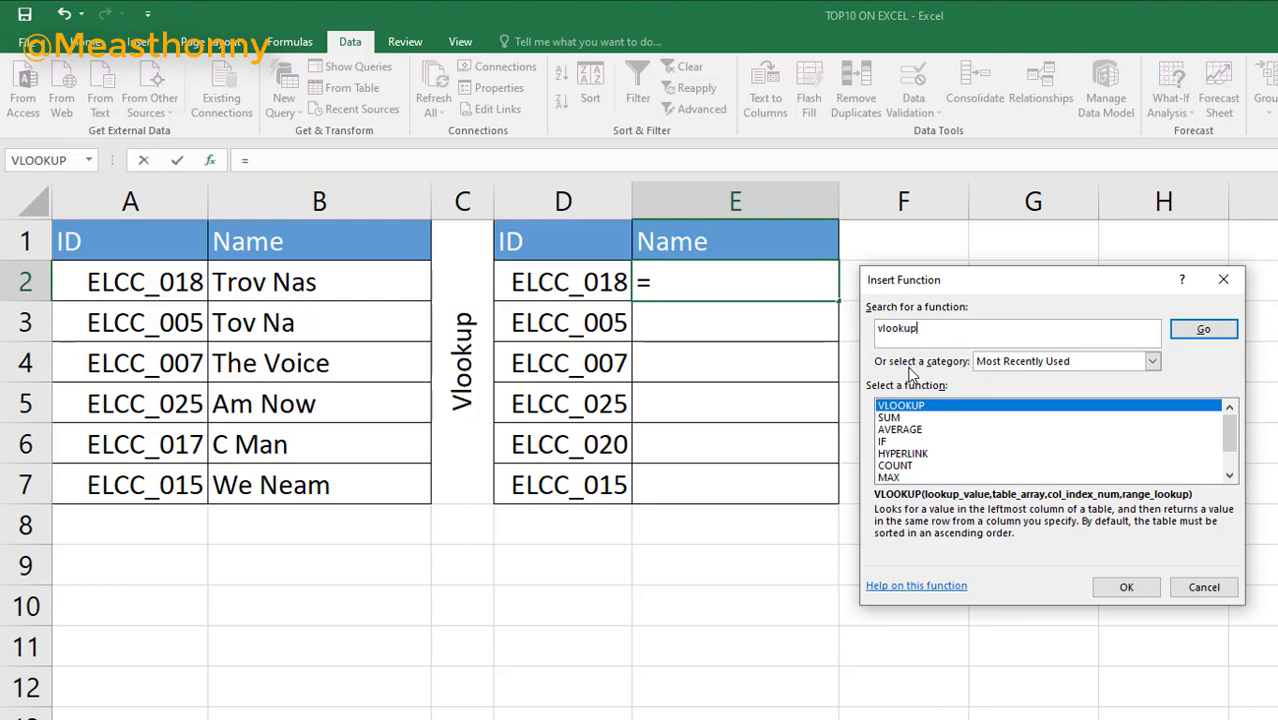
click(1153, 362)
click(984, 390)
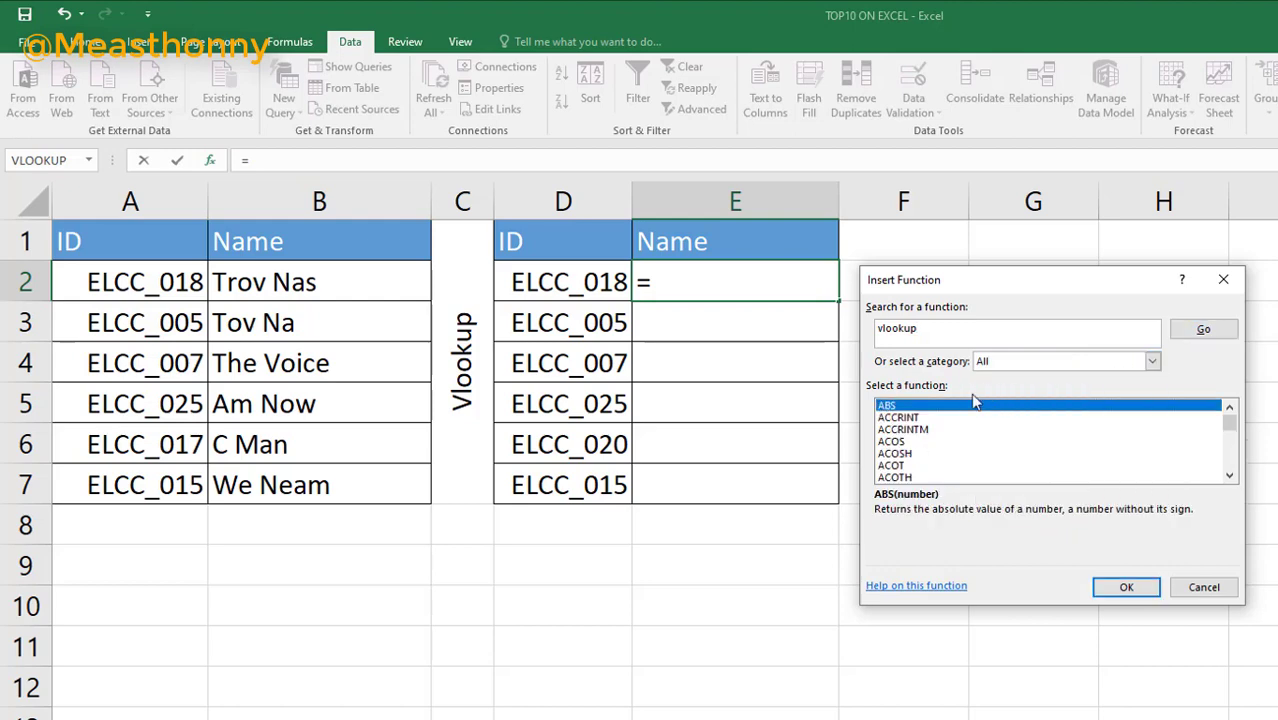
click(1209, 335)
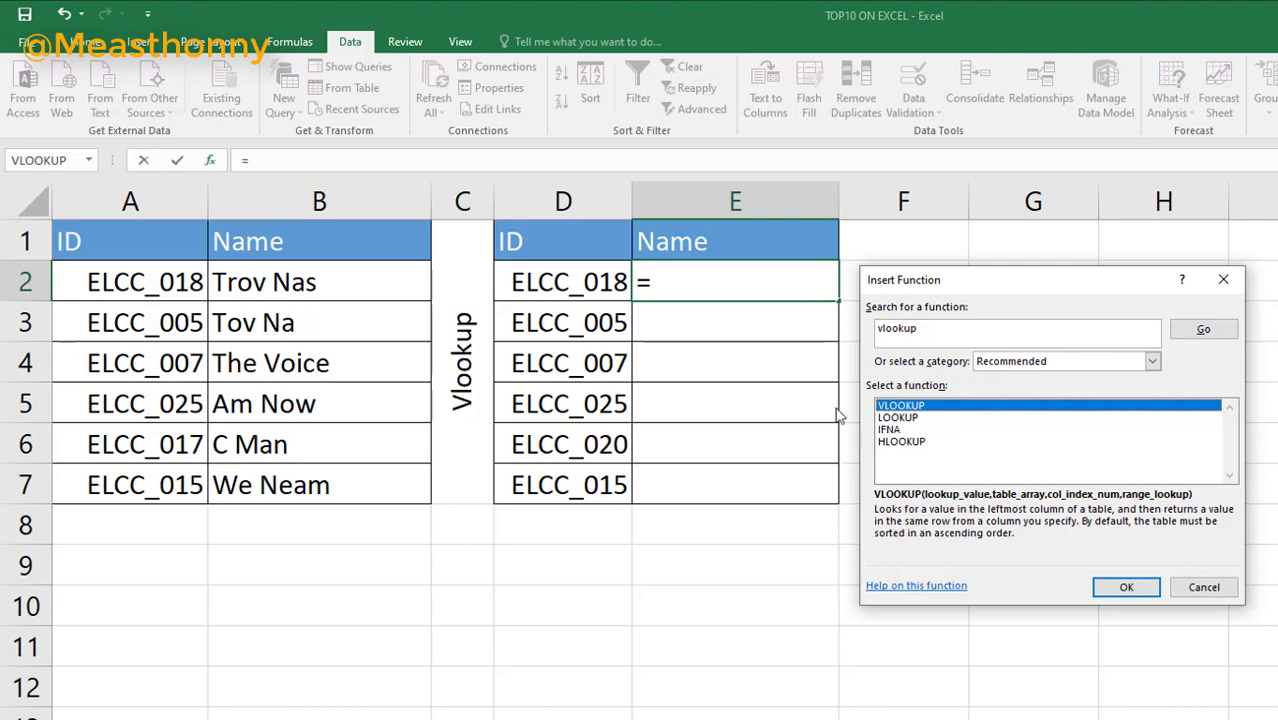
click(1126, 587)
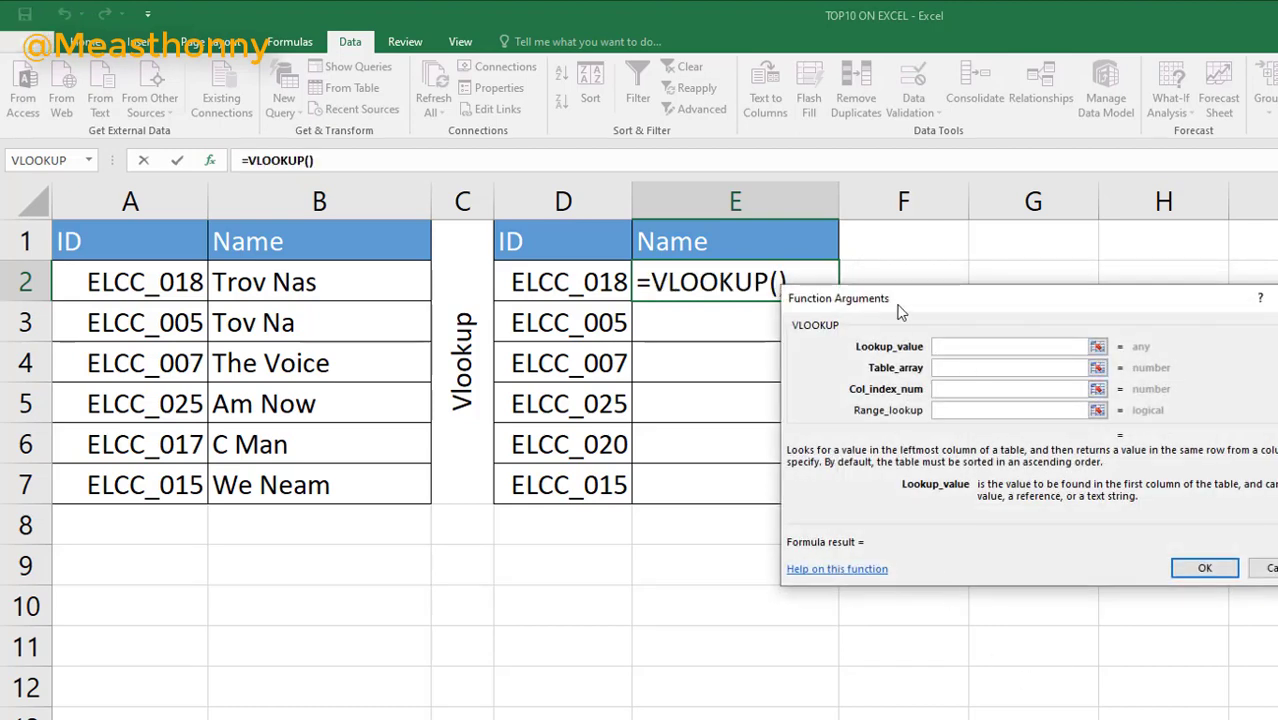
drag(899, 312, 1047, 292)
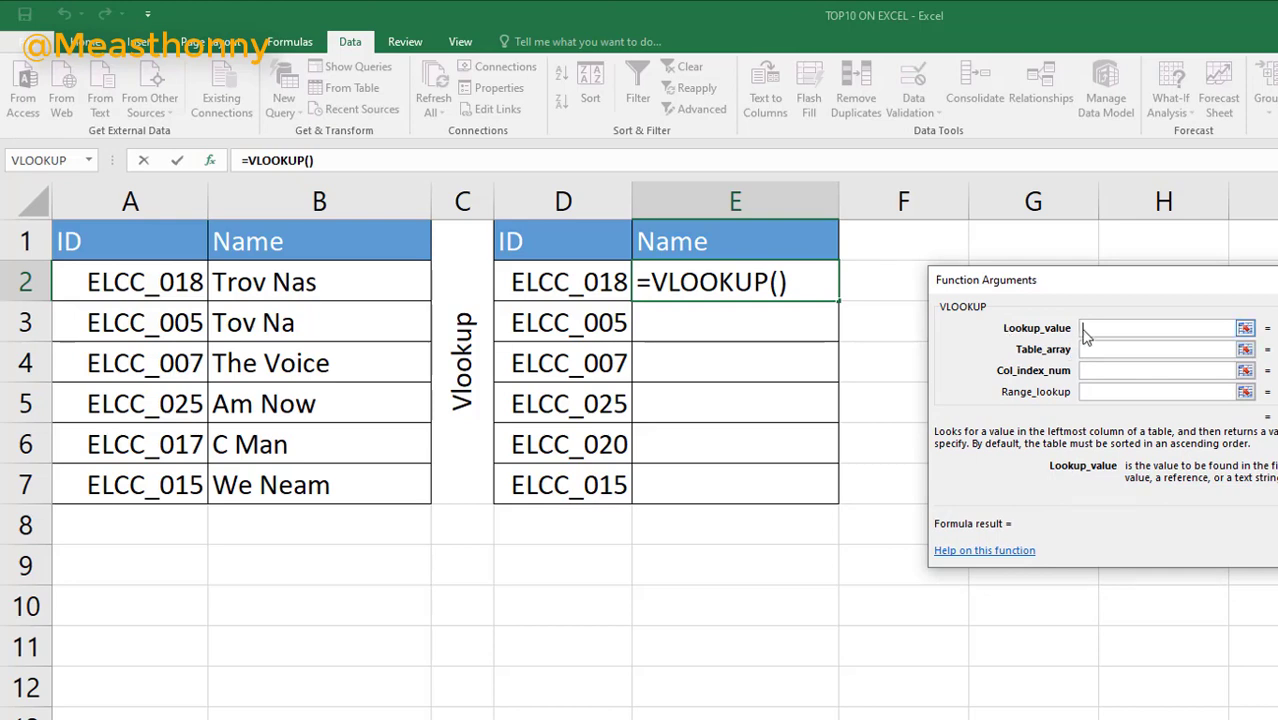
click(591, 285)
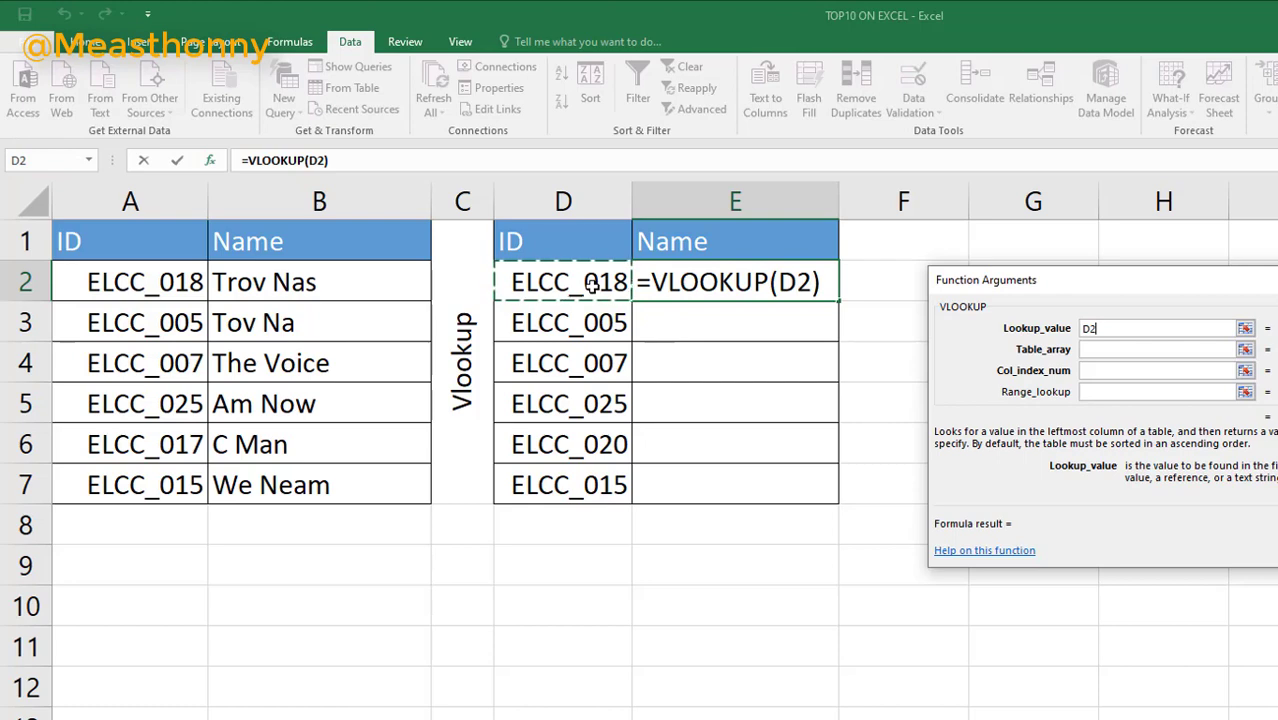
click(1082, 351)
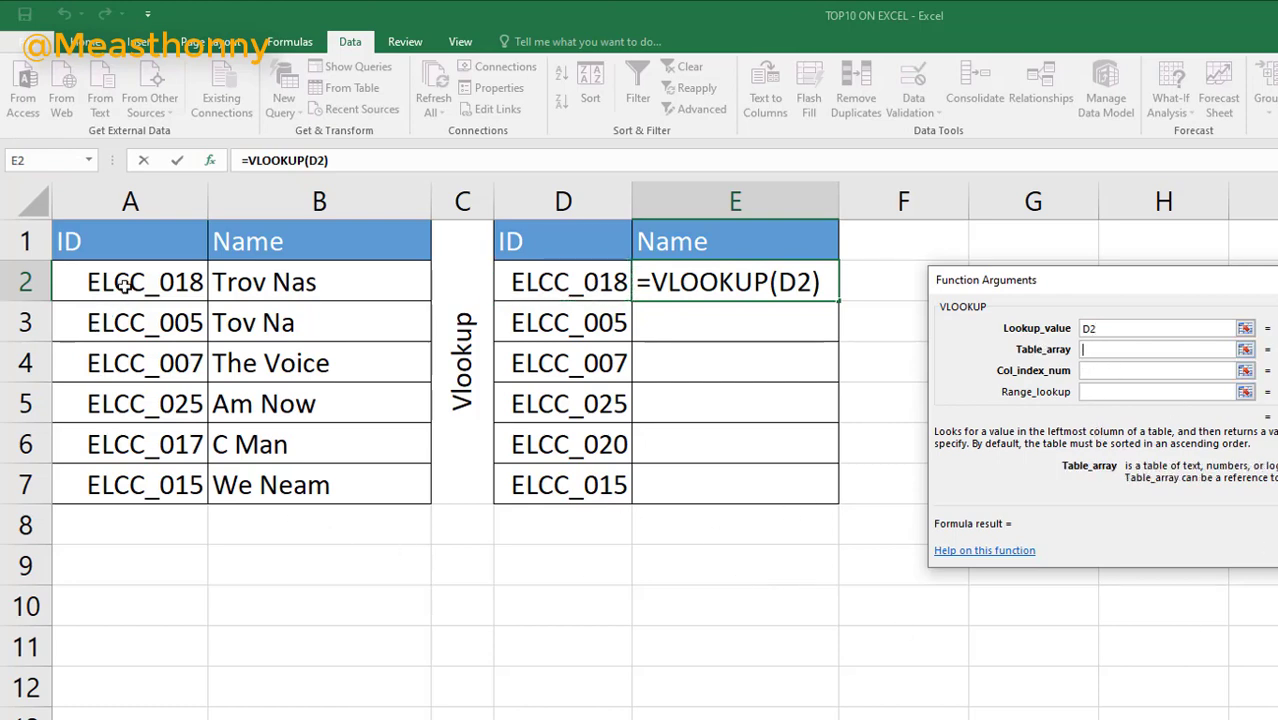
drag(138, 282, 334, 491)
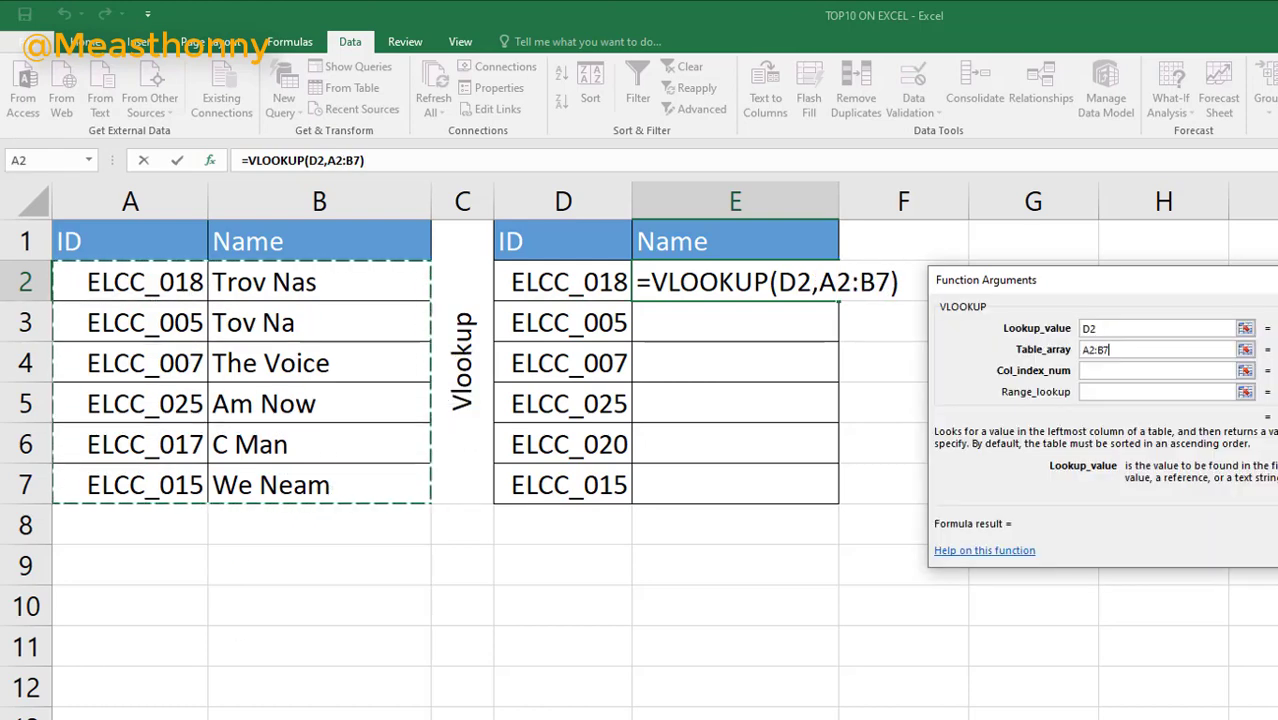
click(1096, 371)
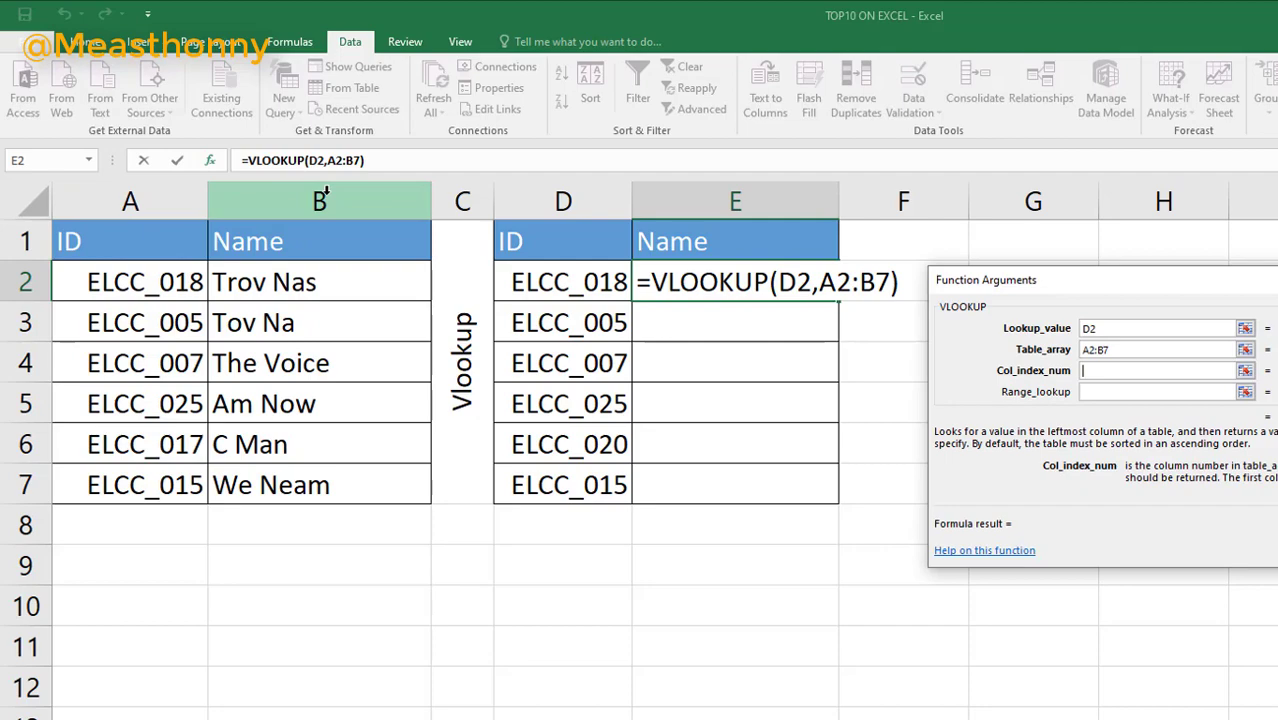
text(2)
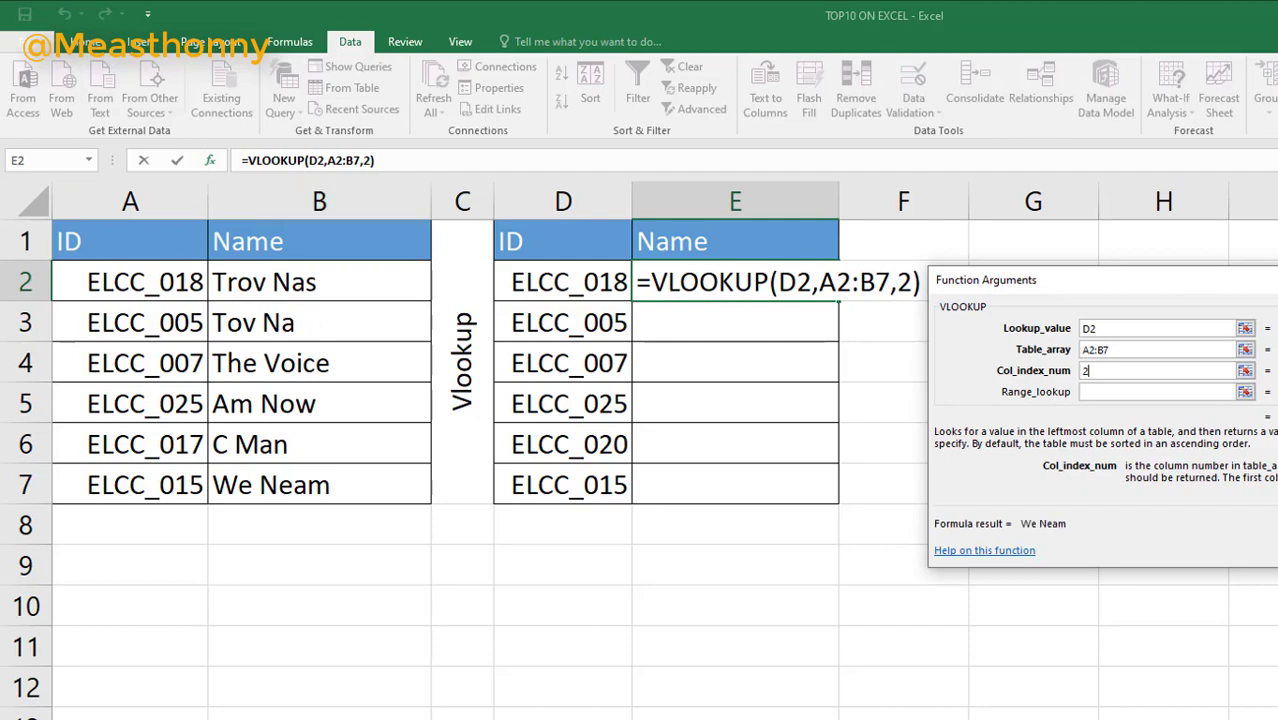
key(Tab)
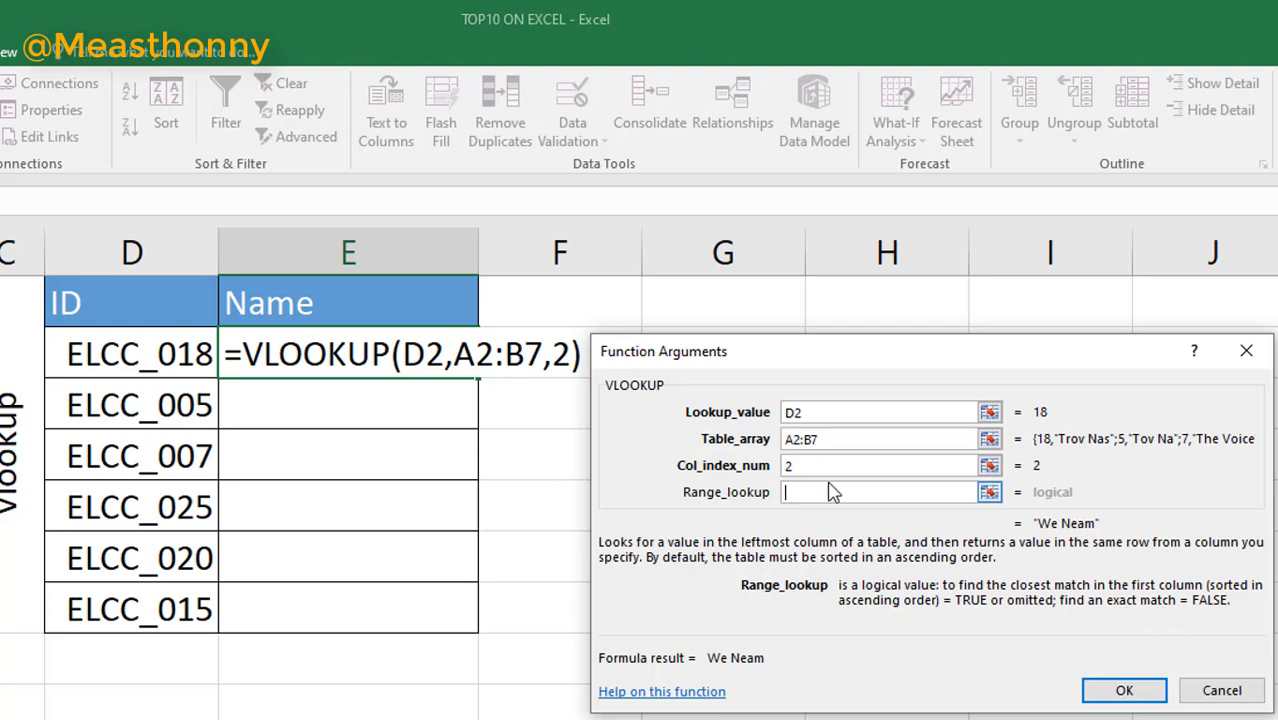
text(Fals)
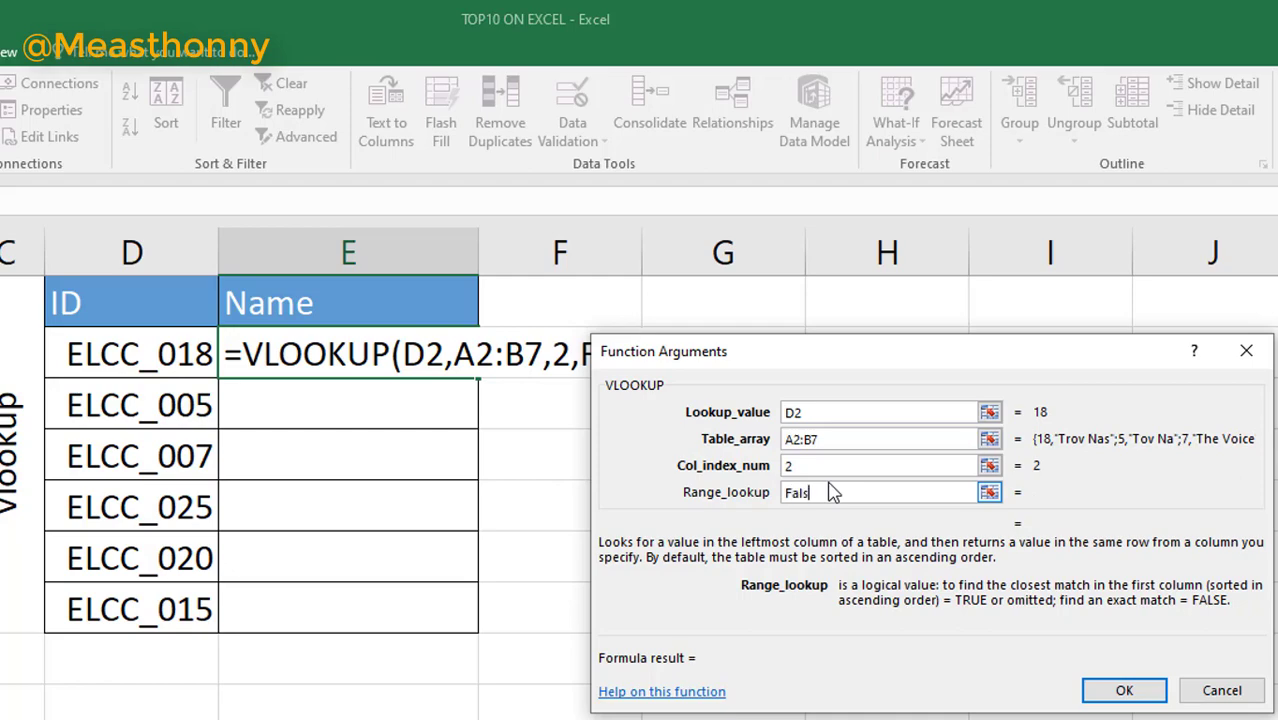
text(e)
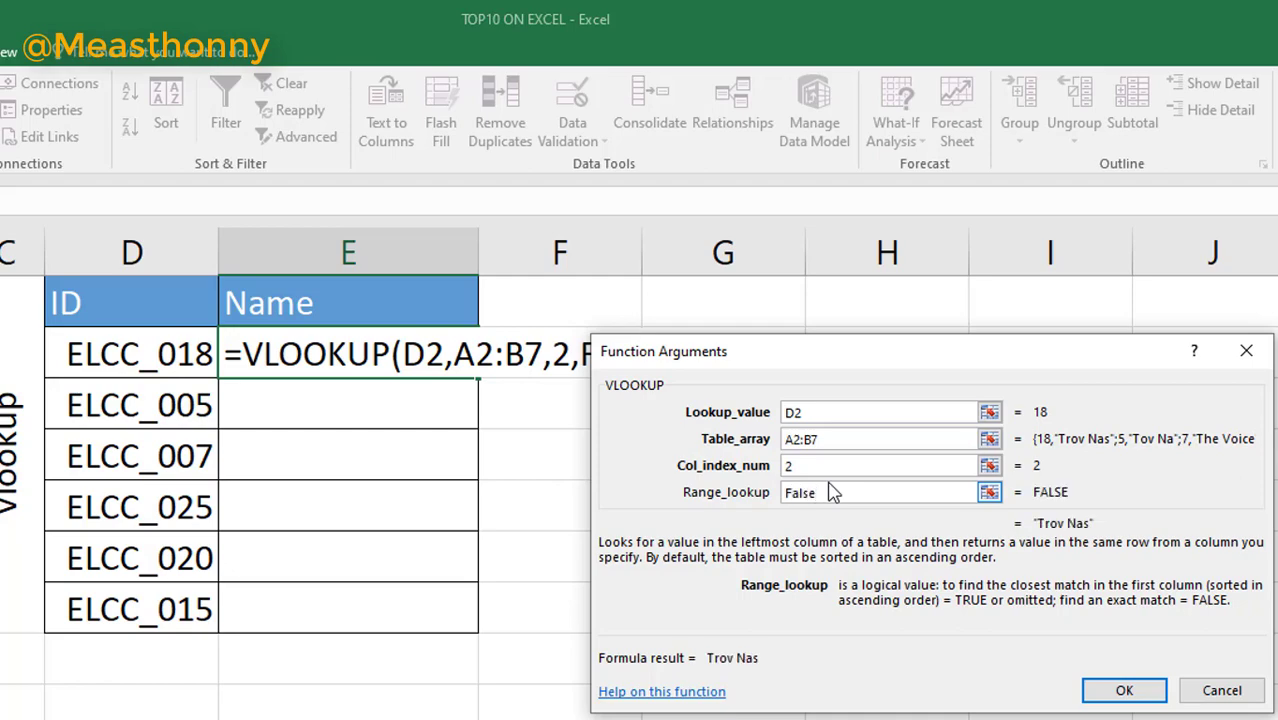
click(1092, 690)
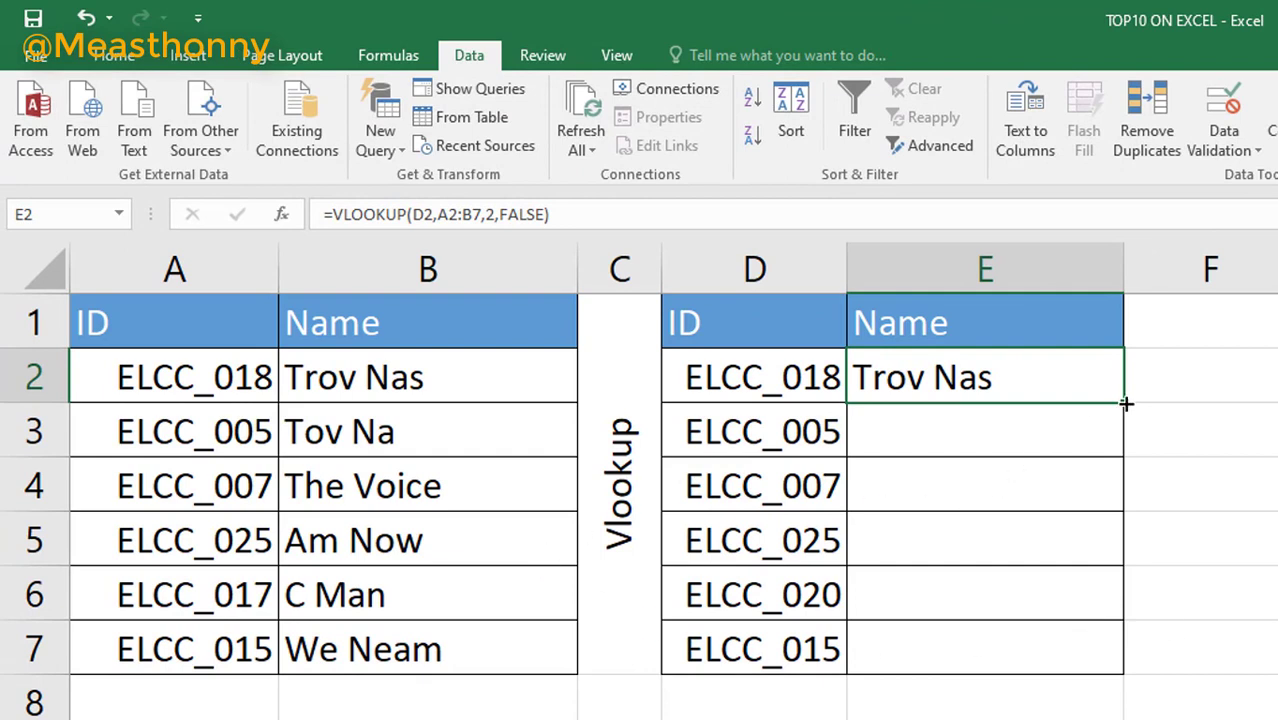
Fill the lookup formula down to E7, check the IDs in D2:D4, and select B4.
drag(1124, 403, 1110, 671)
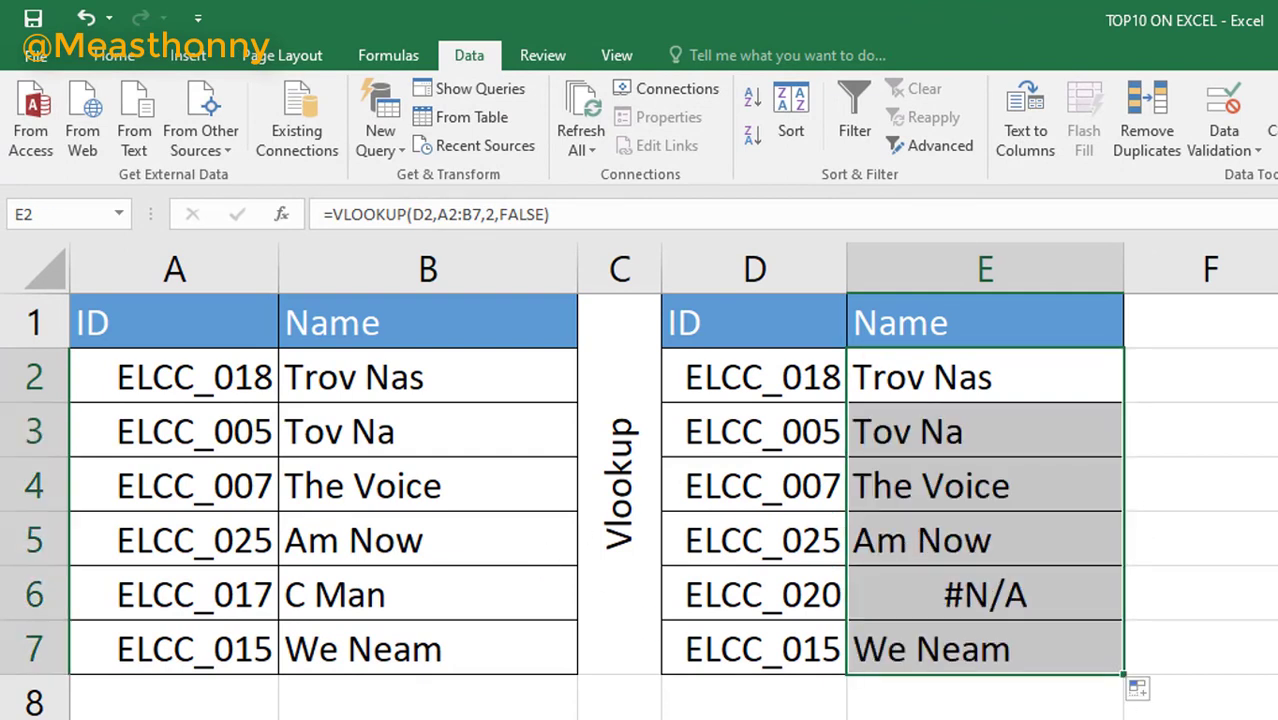
click(815, 385)
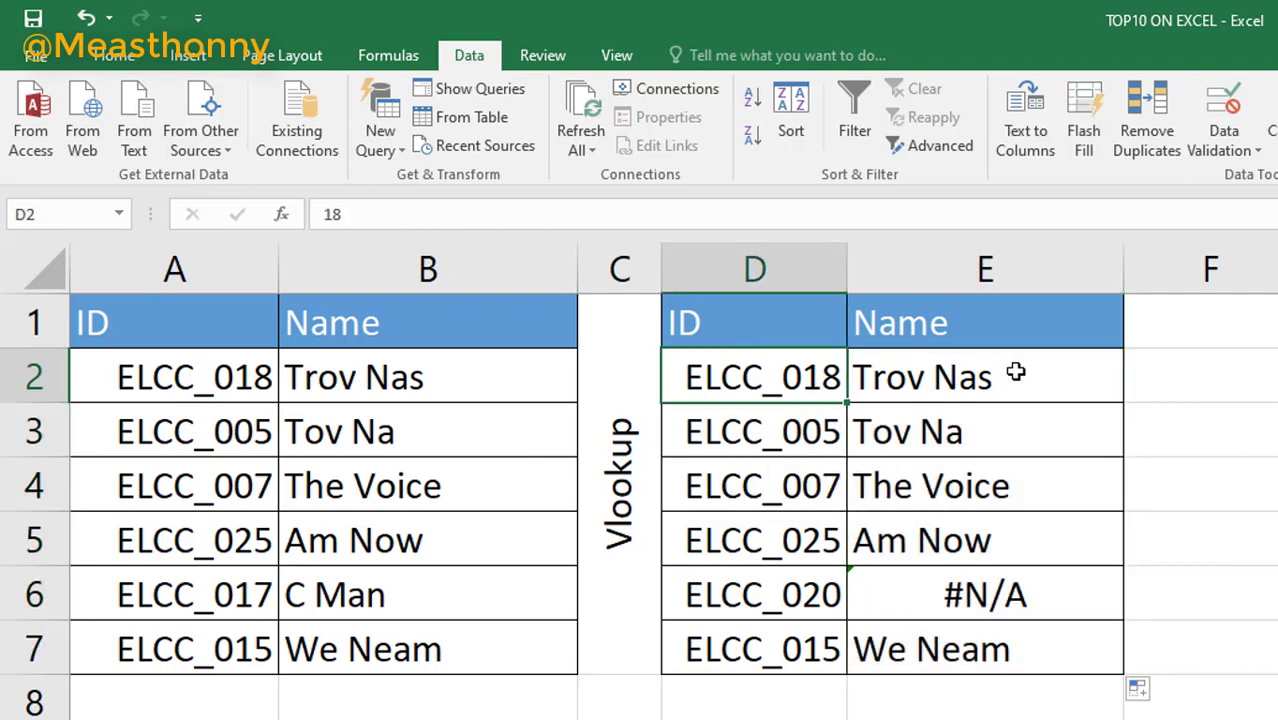
click(805, 444)
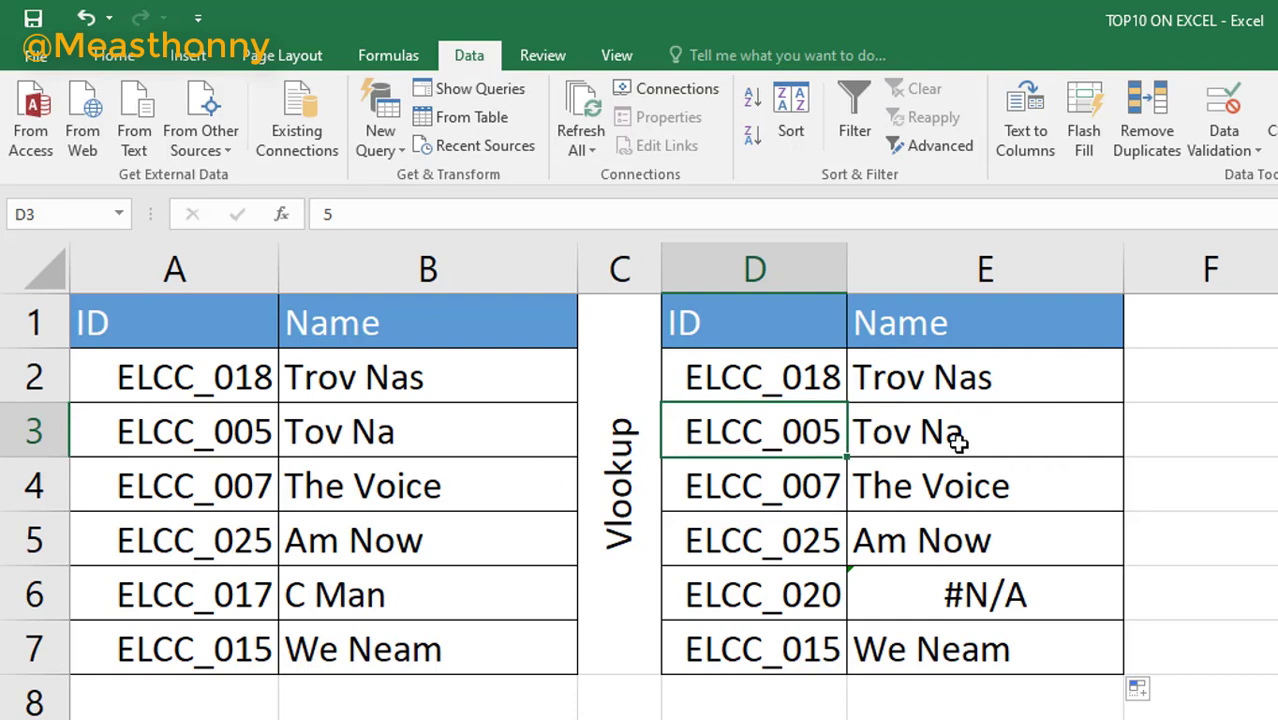
click(793, 482)
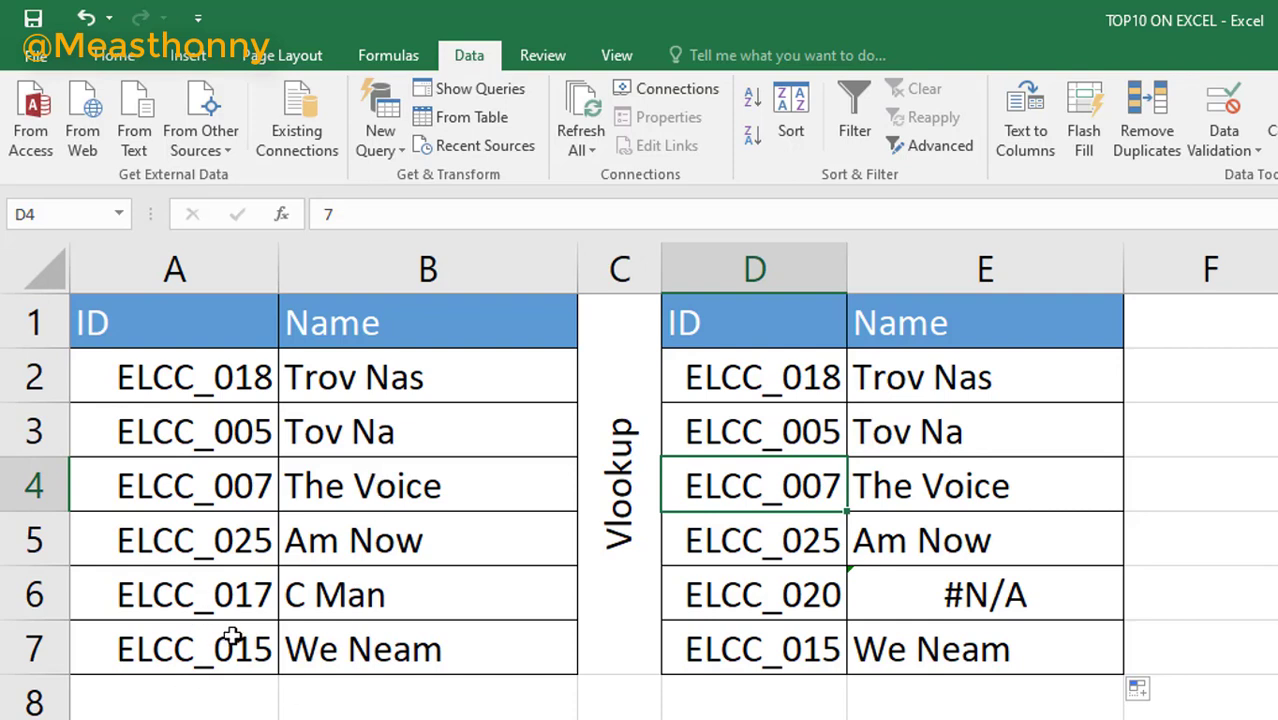
click(355, 491)
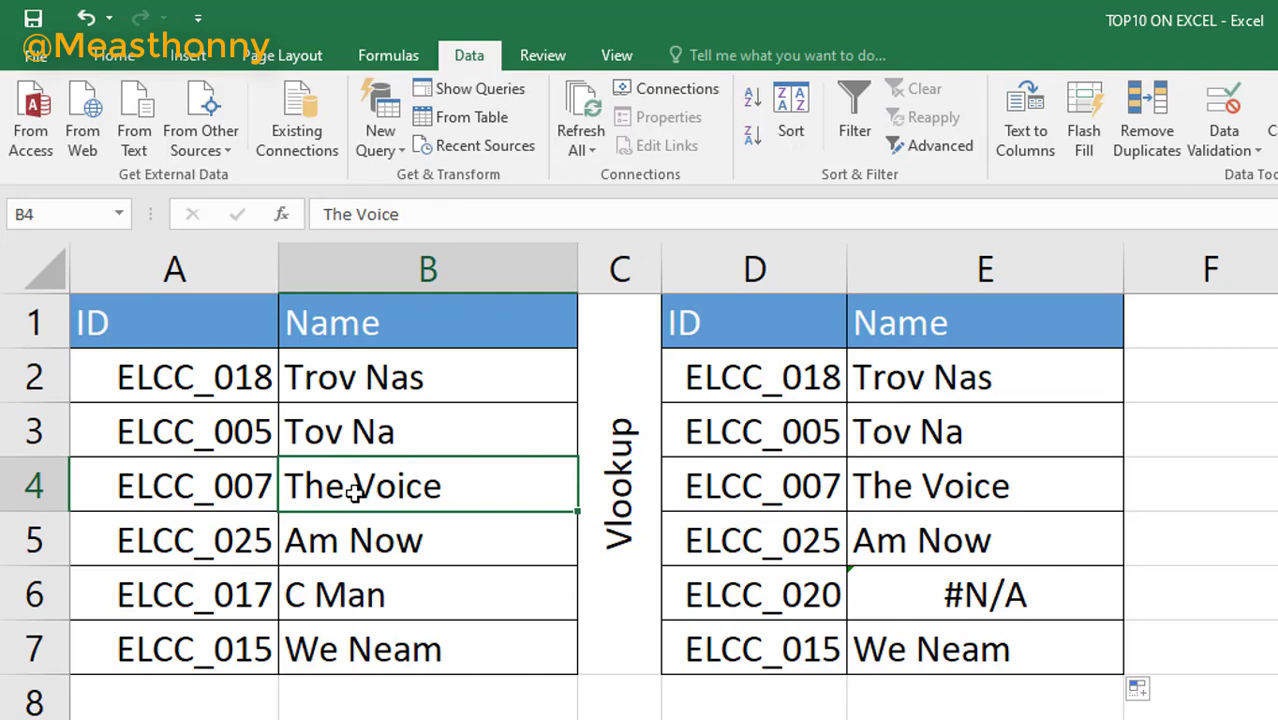
Rename ELCC_007's source name in B4 to Ti Ti.
text(Ti Ti)
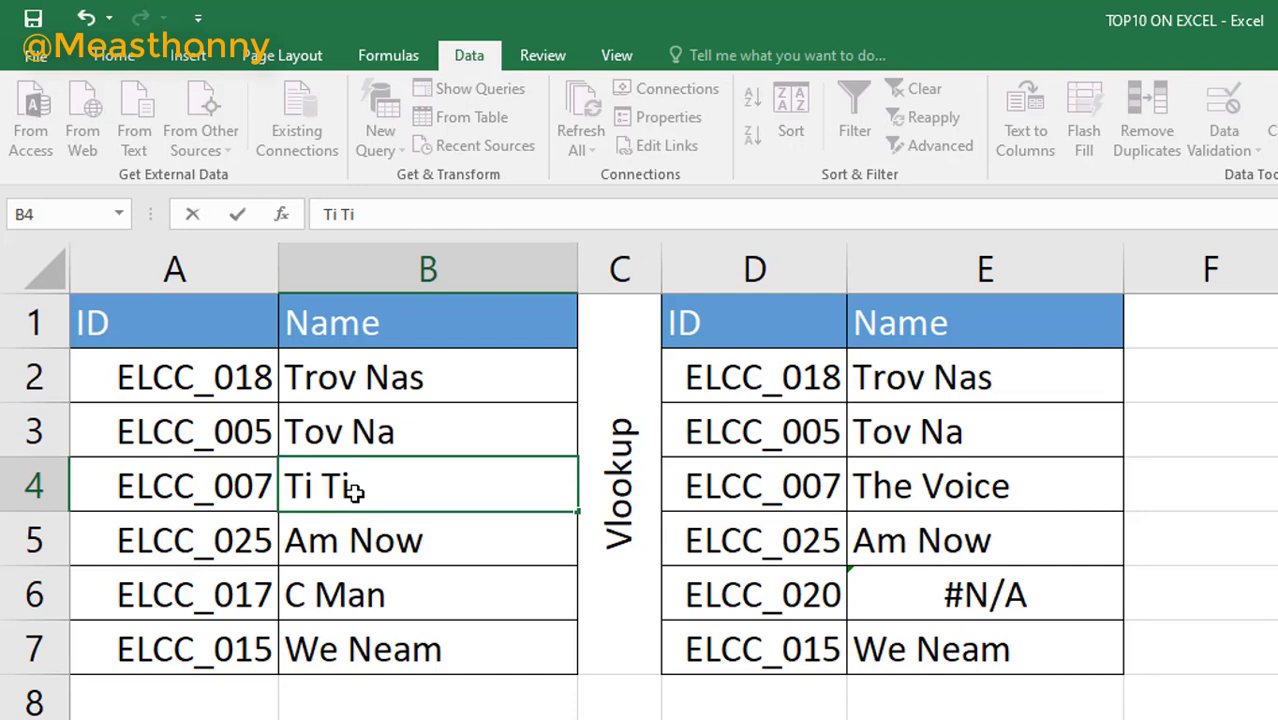
key(Return)
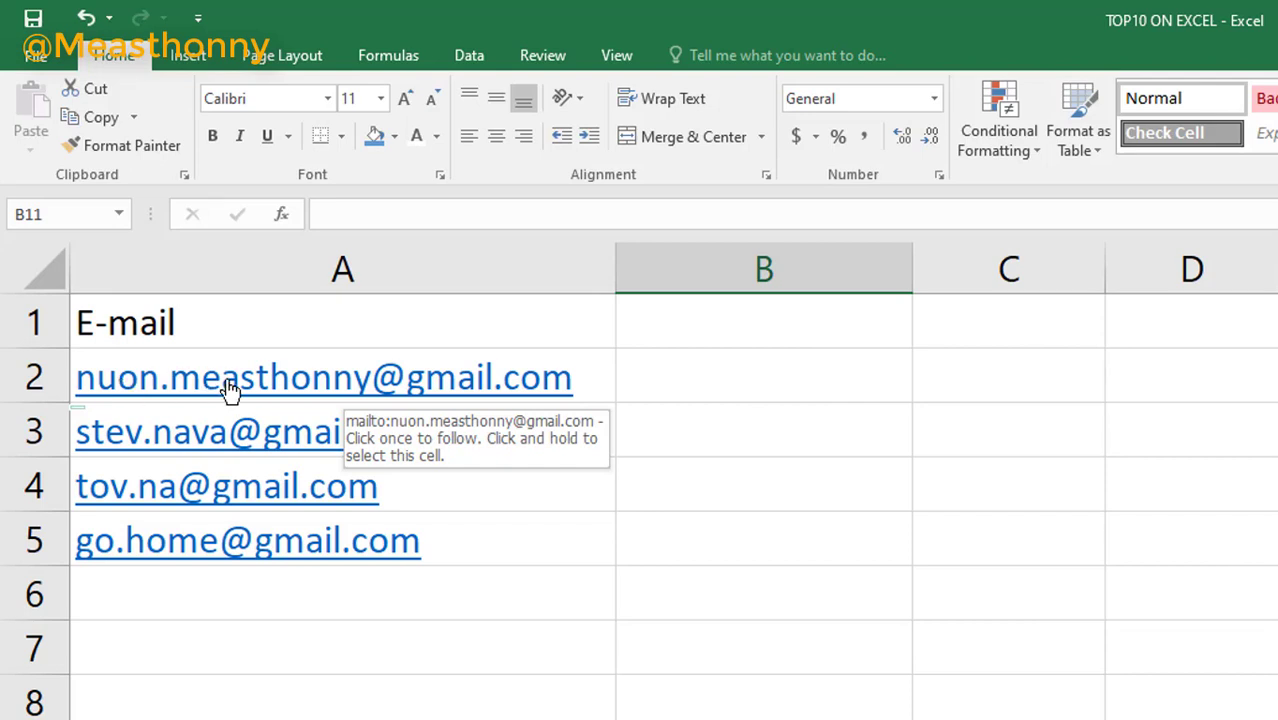
Type the first e-mail's name part in B2, then Flash Fill names into B3:B5.
click(730, 374)
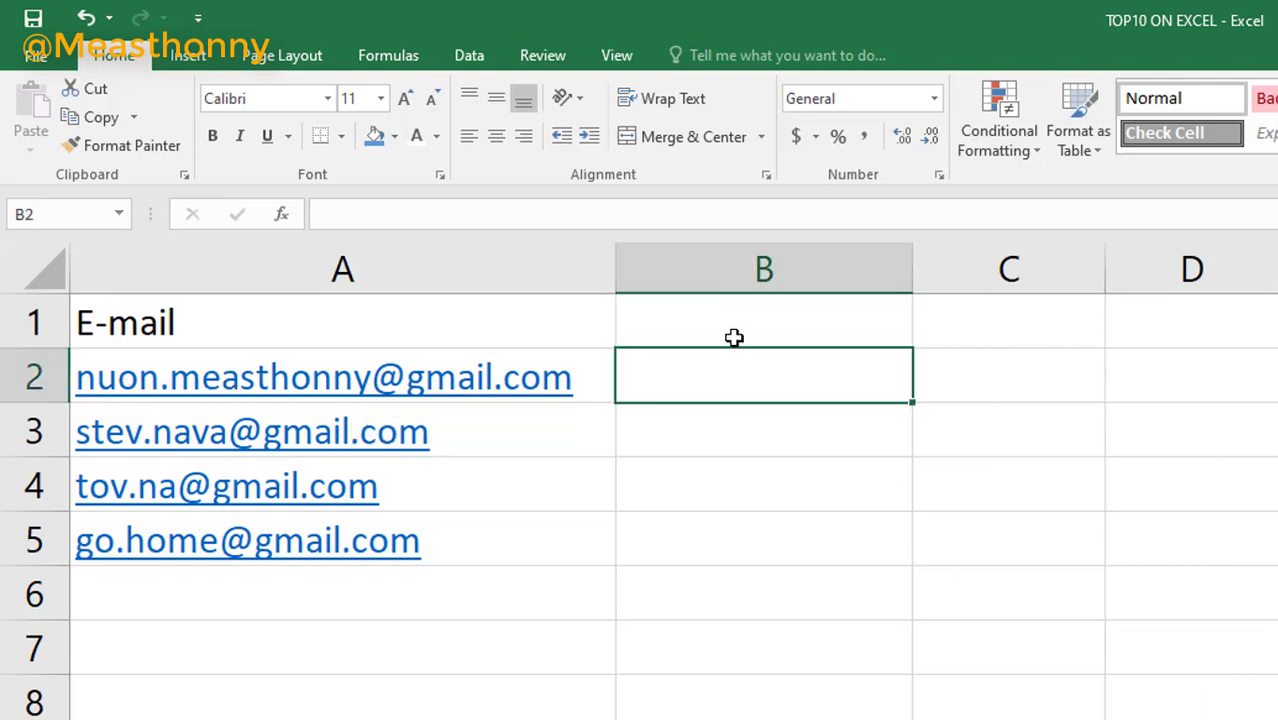
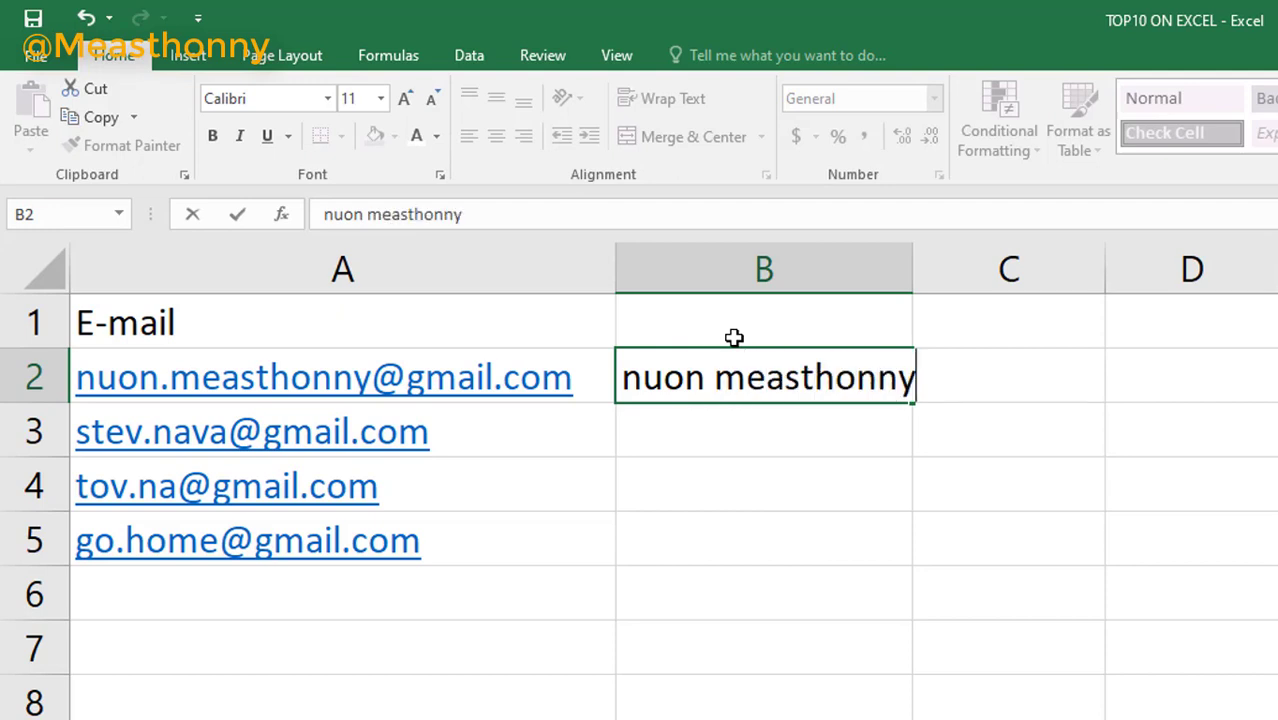
key(Return)
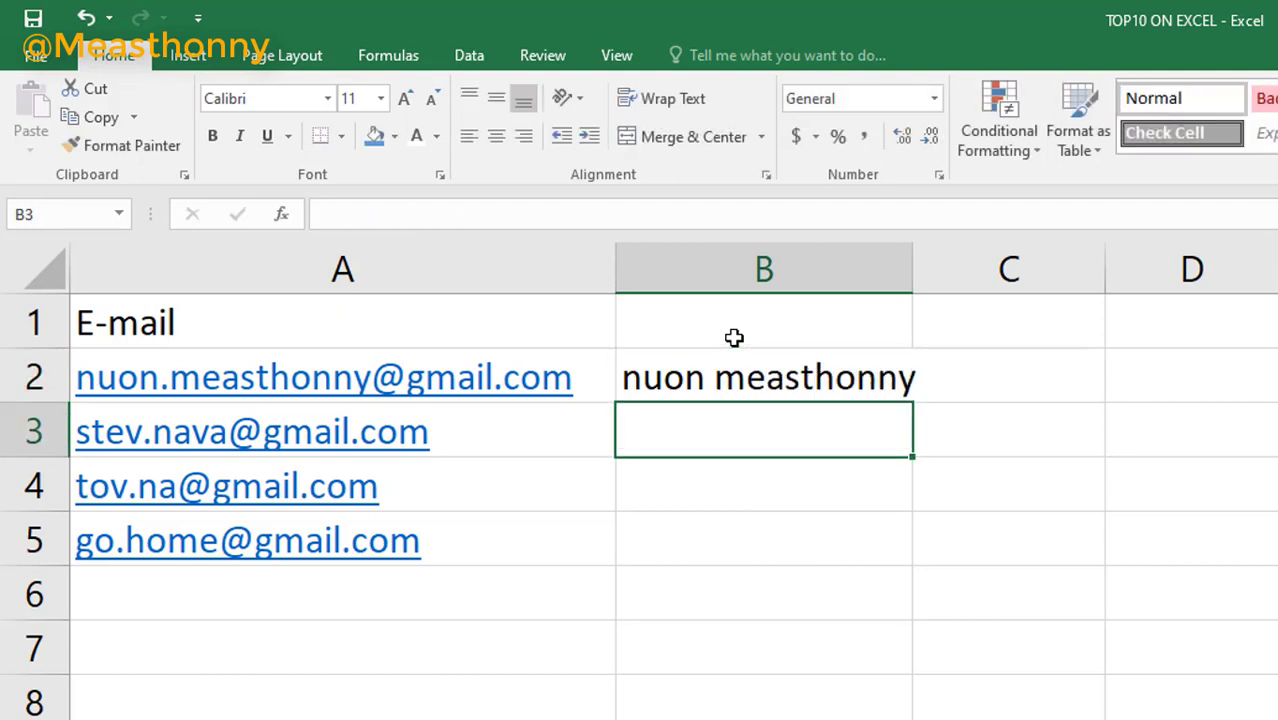
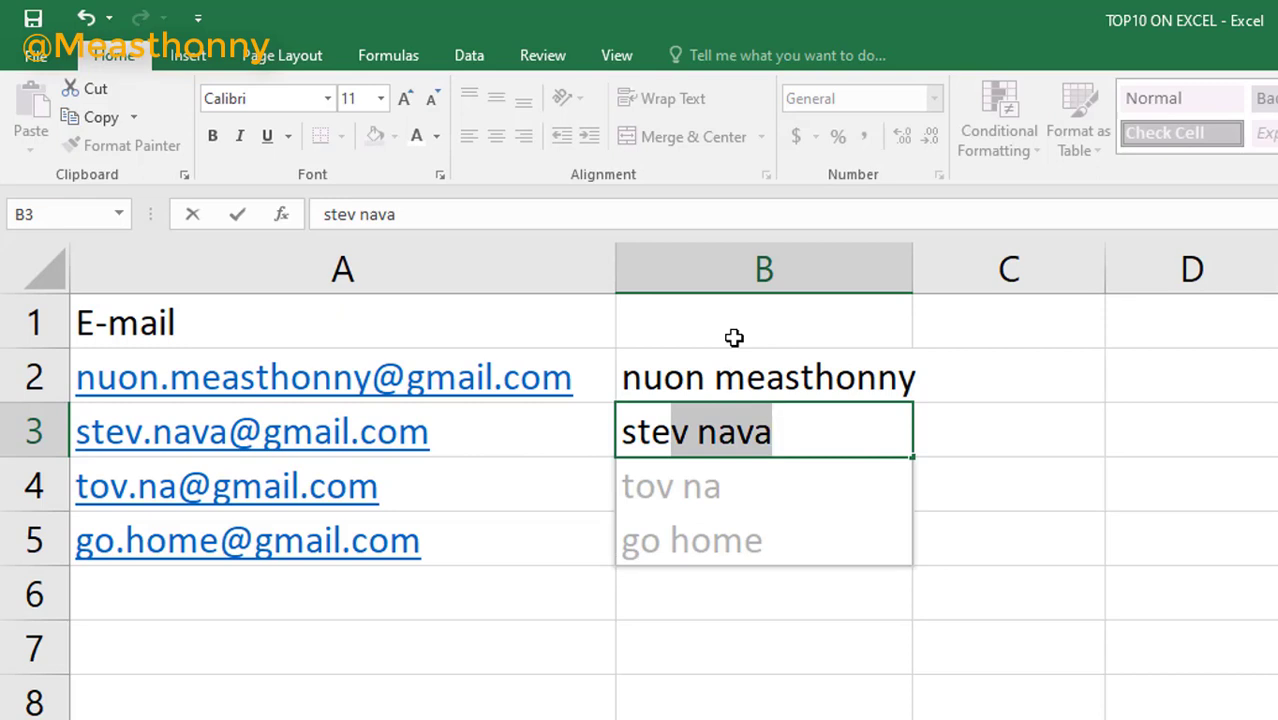
key(Return)
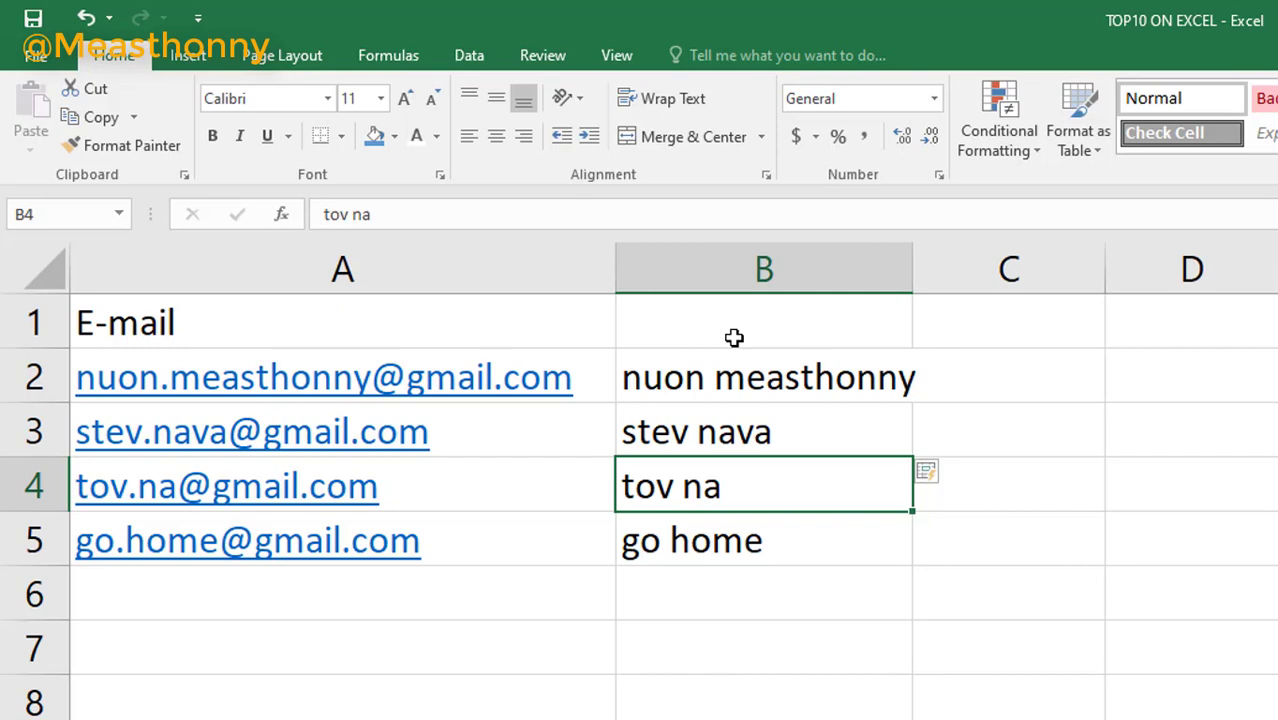
click(1190, 377)
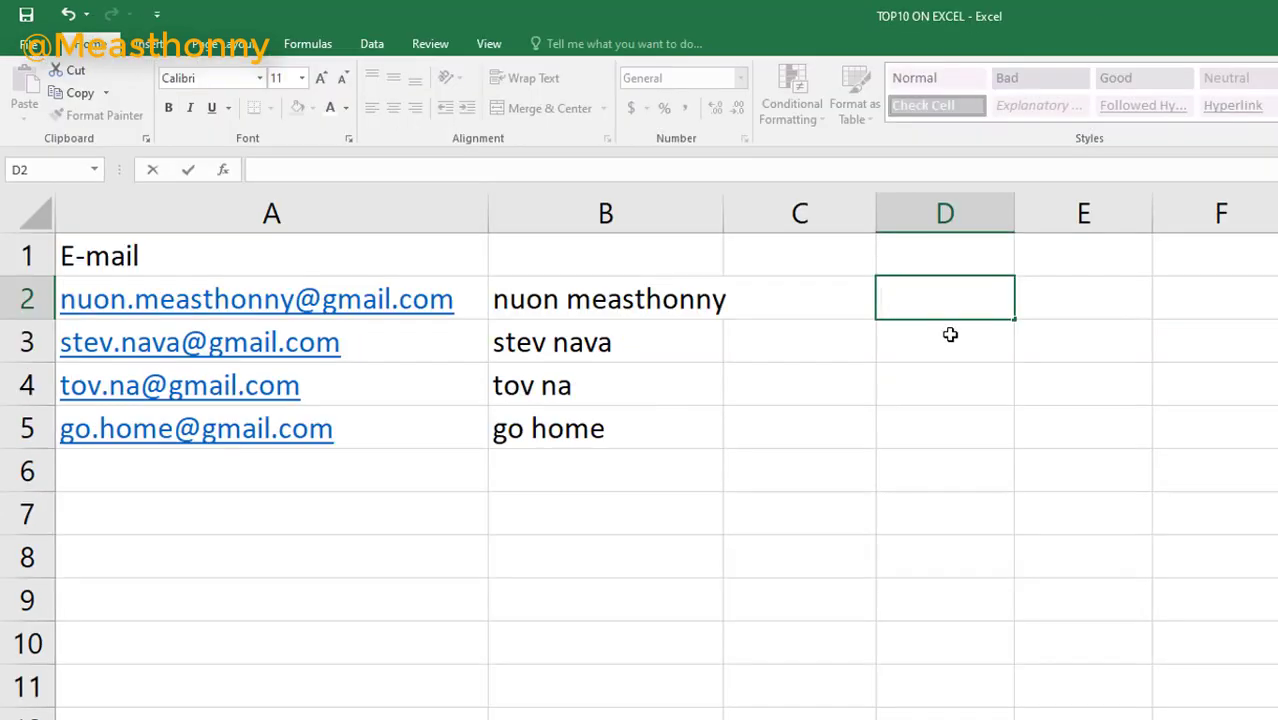
Fill D2:D5 with 1 and autofill the series 1 to 7 down E2:E8.
text(1)
drag(1017, 319, 1021, 446)
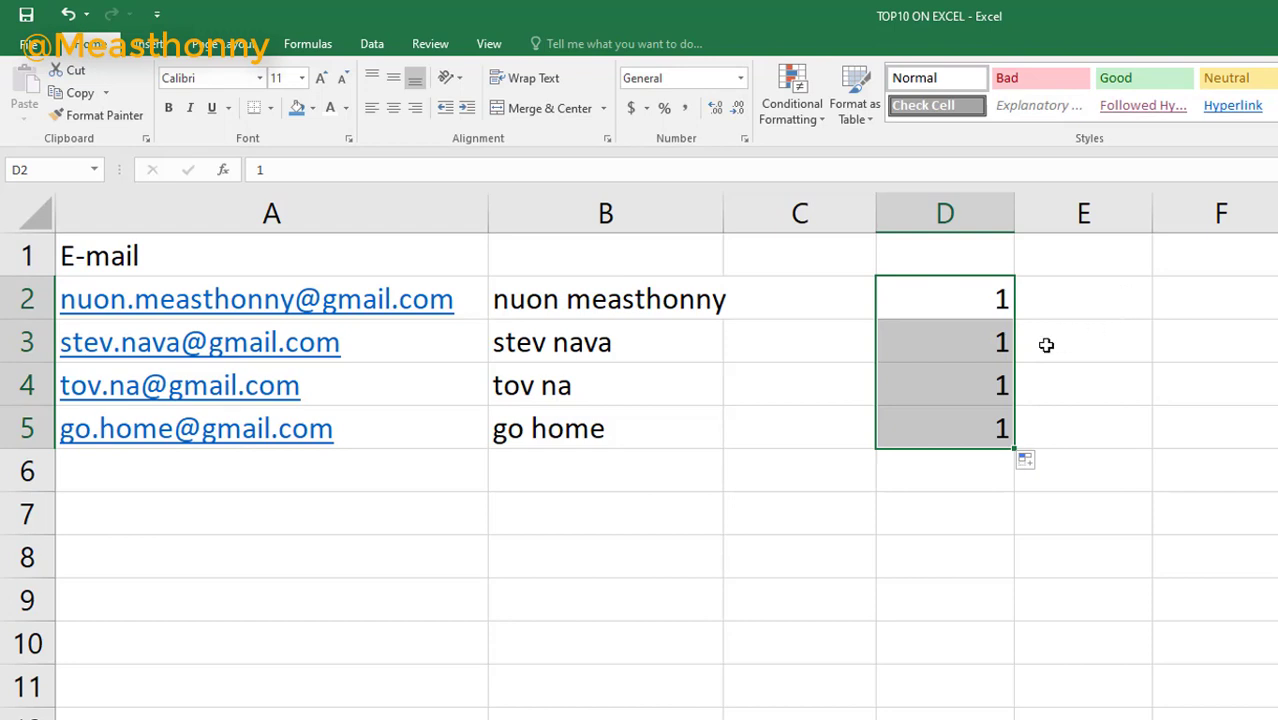
click(1054, 307)
text(1)
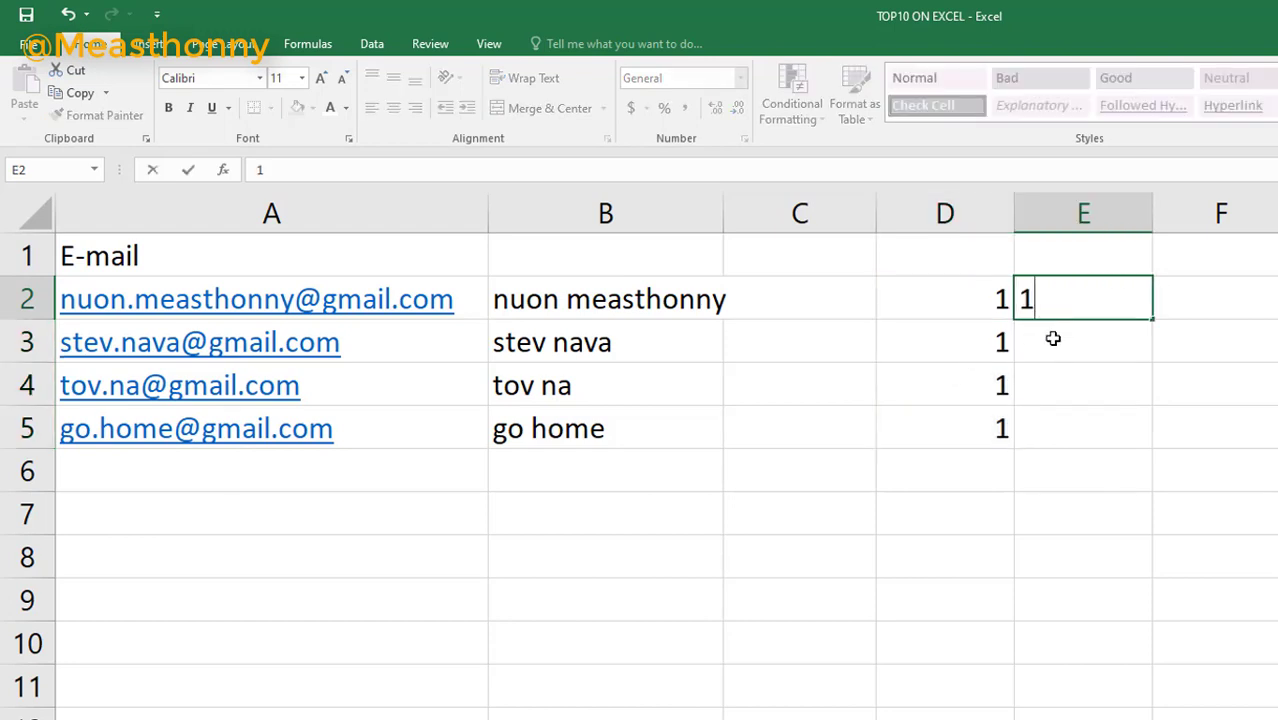
key(Return)
text(2)
key(Return)
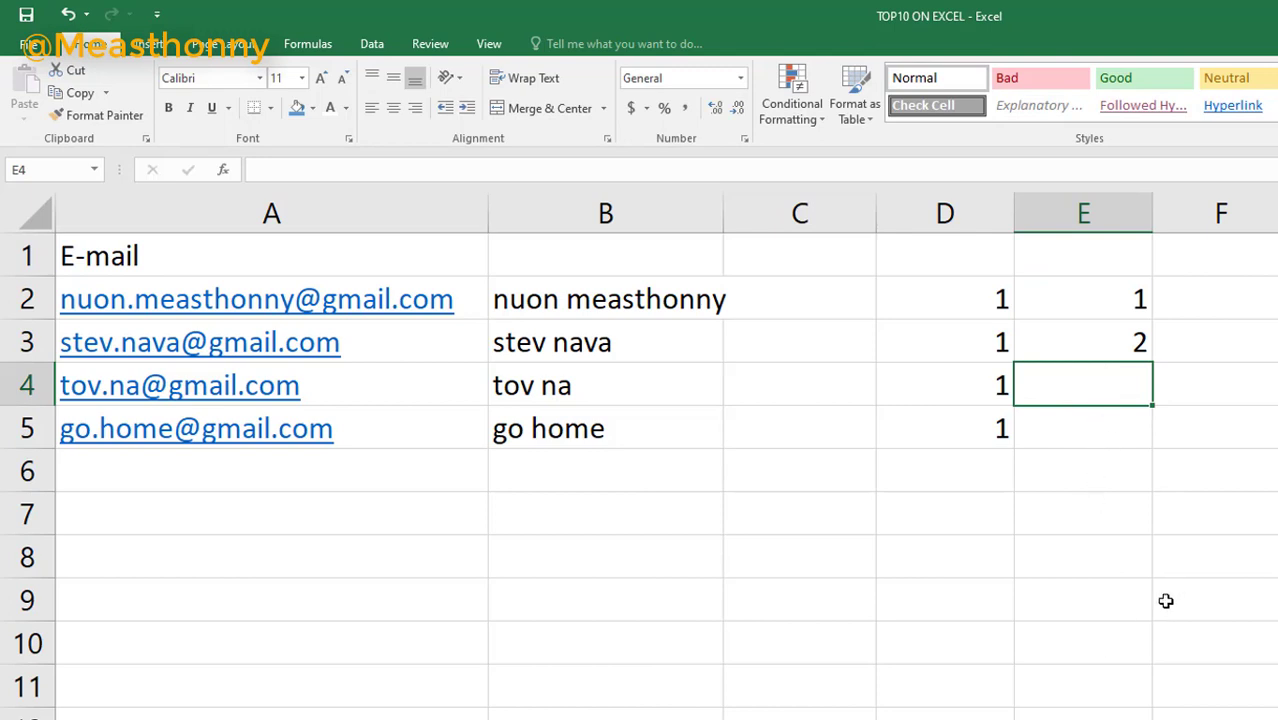
drag(1115, 297, 1114, 330)
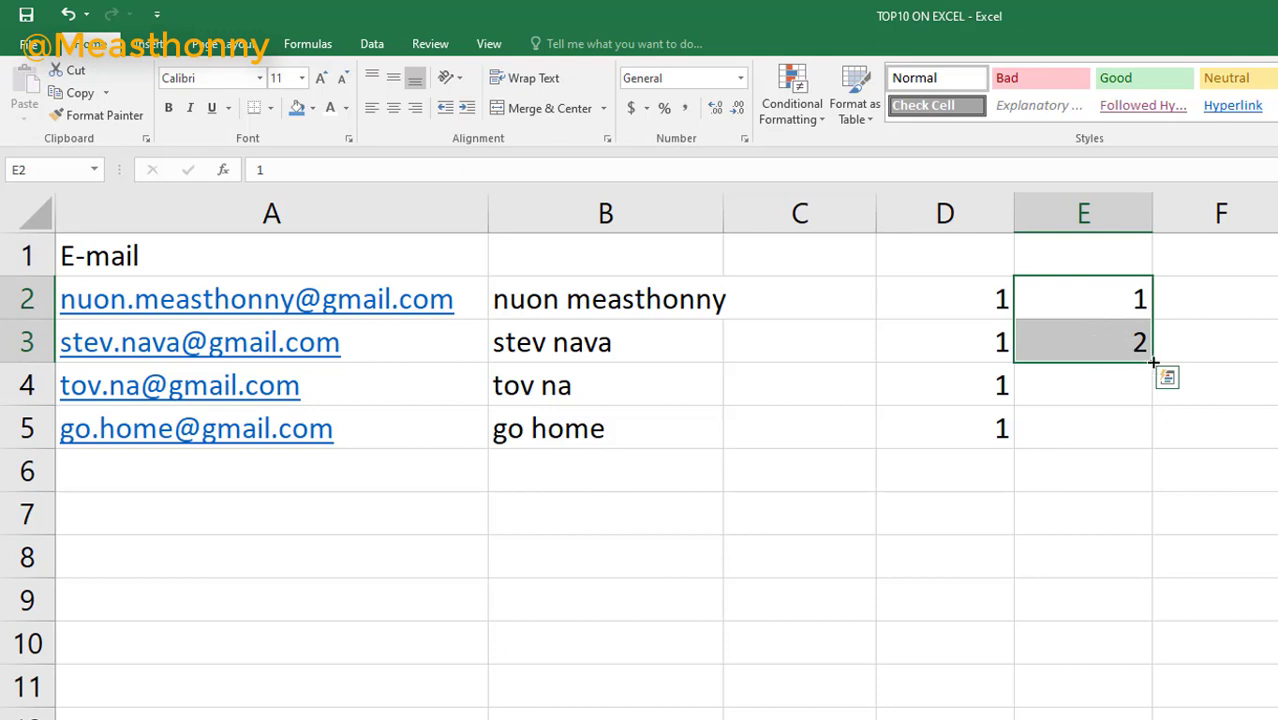
drag(1153, 362, 1154, 576)
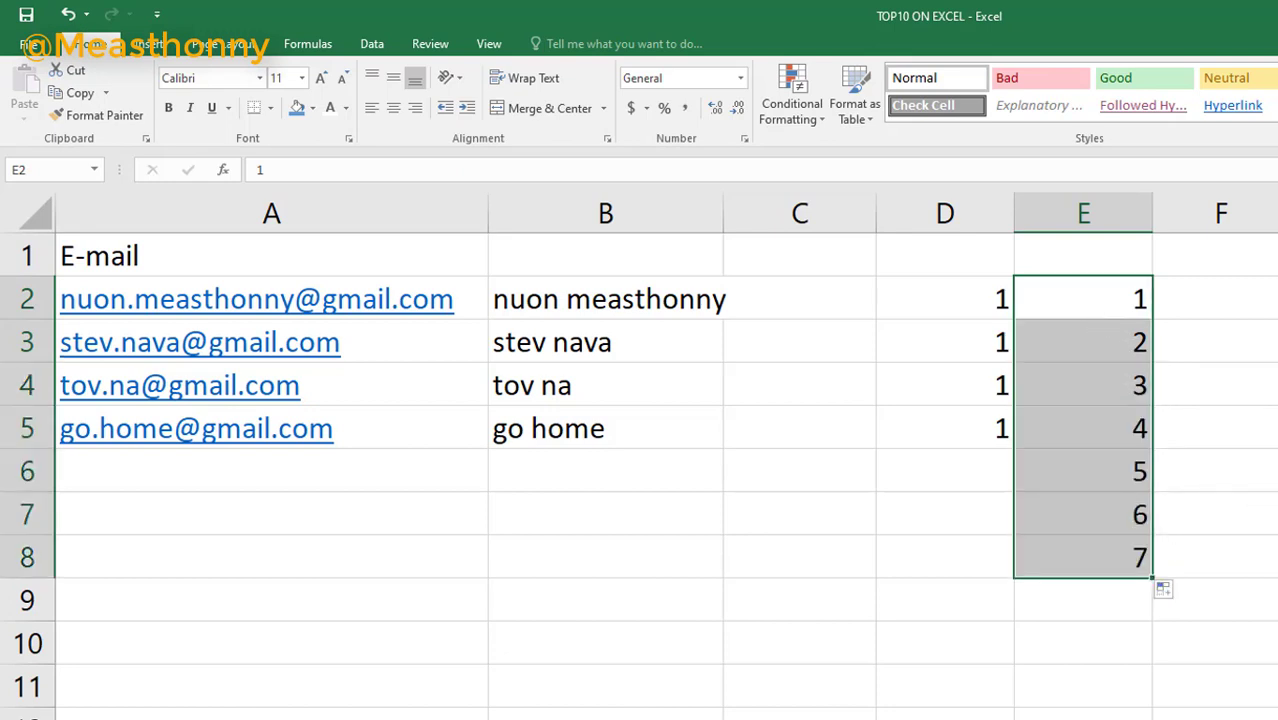
Fill F2:F8 and G2:G8 with 1s.
click(1201, 305)
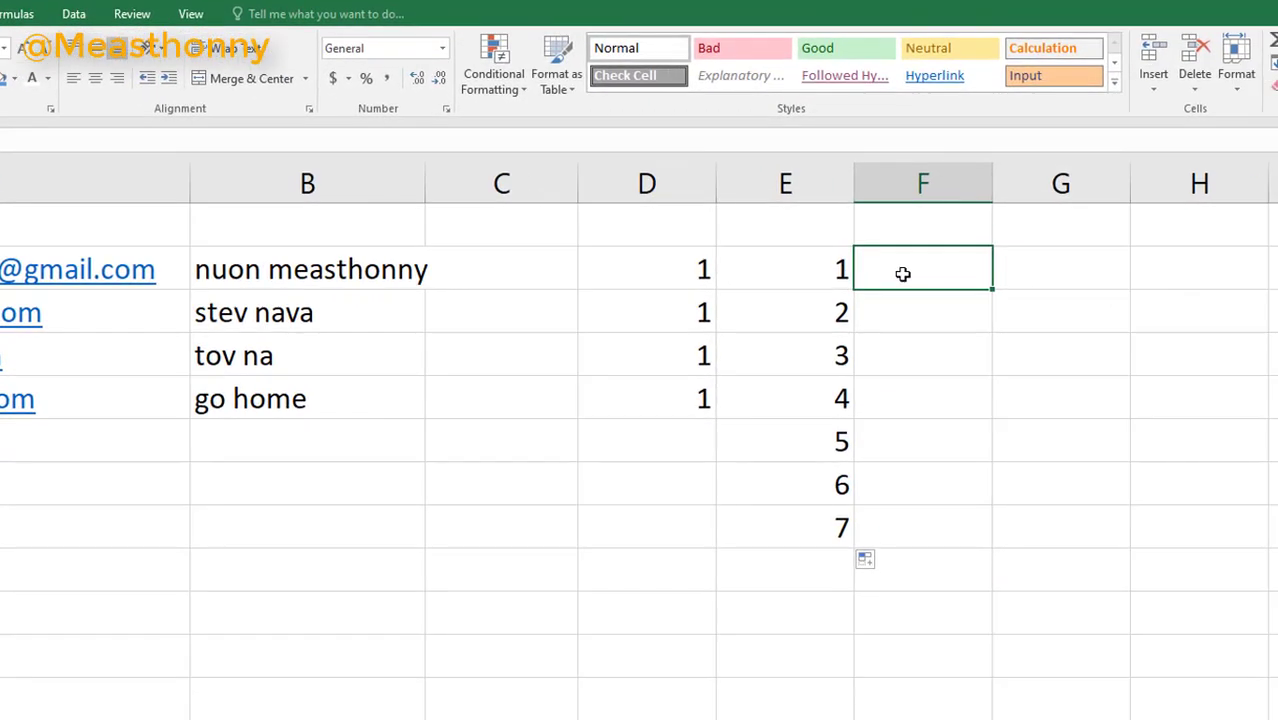
text(1)
key(Return)
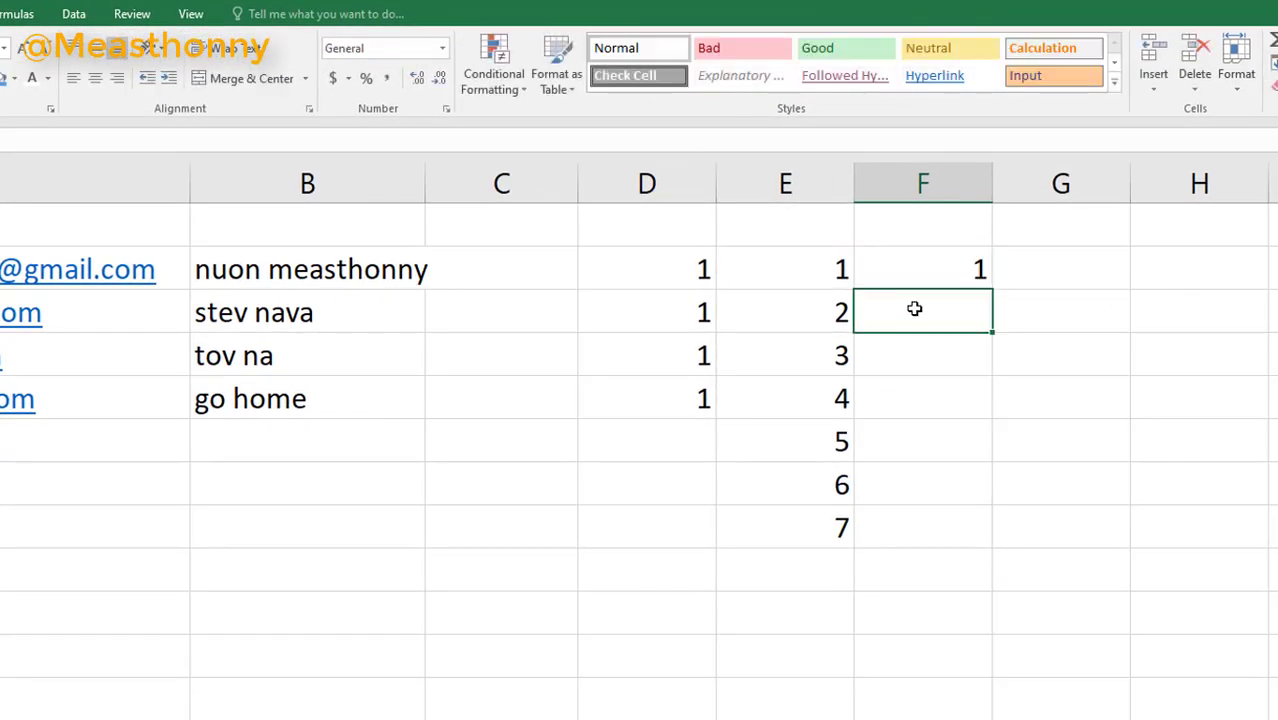
text(1)
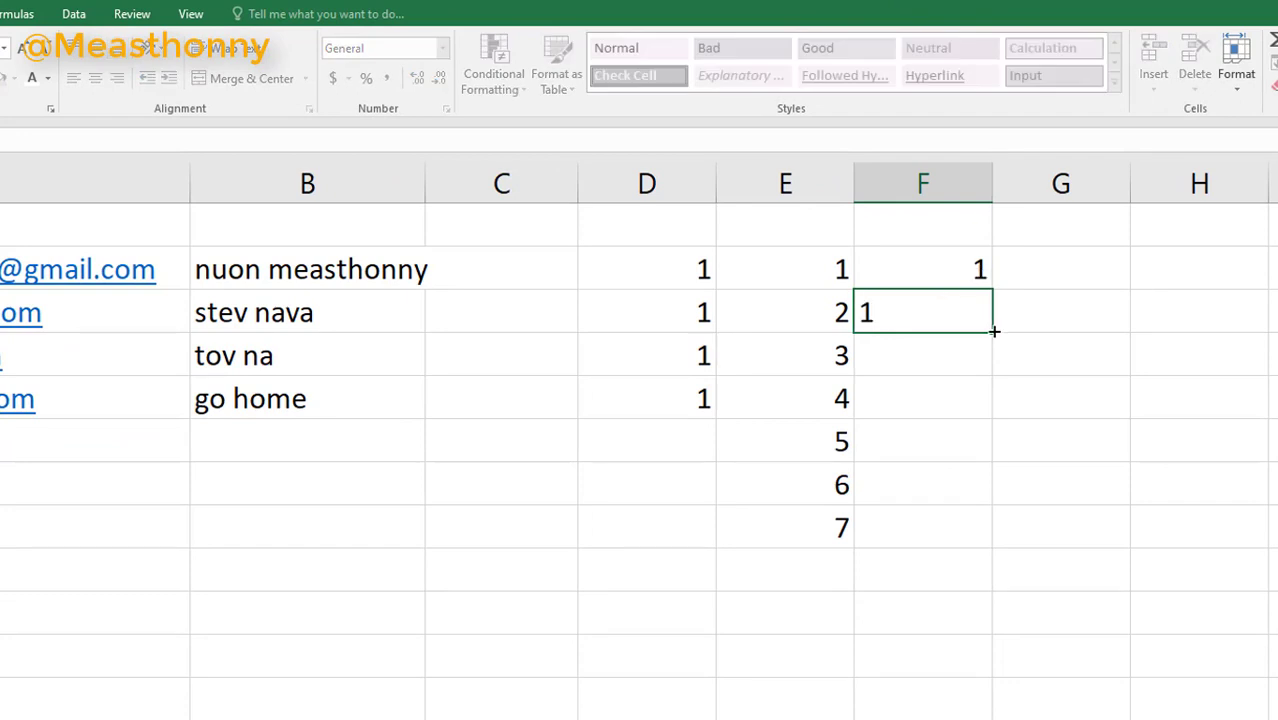
key(ctrl+Return)
drag(993, 367, 1000, 550)
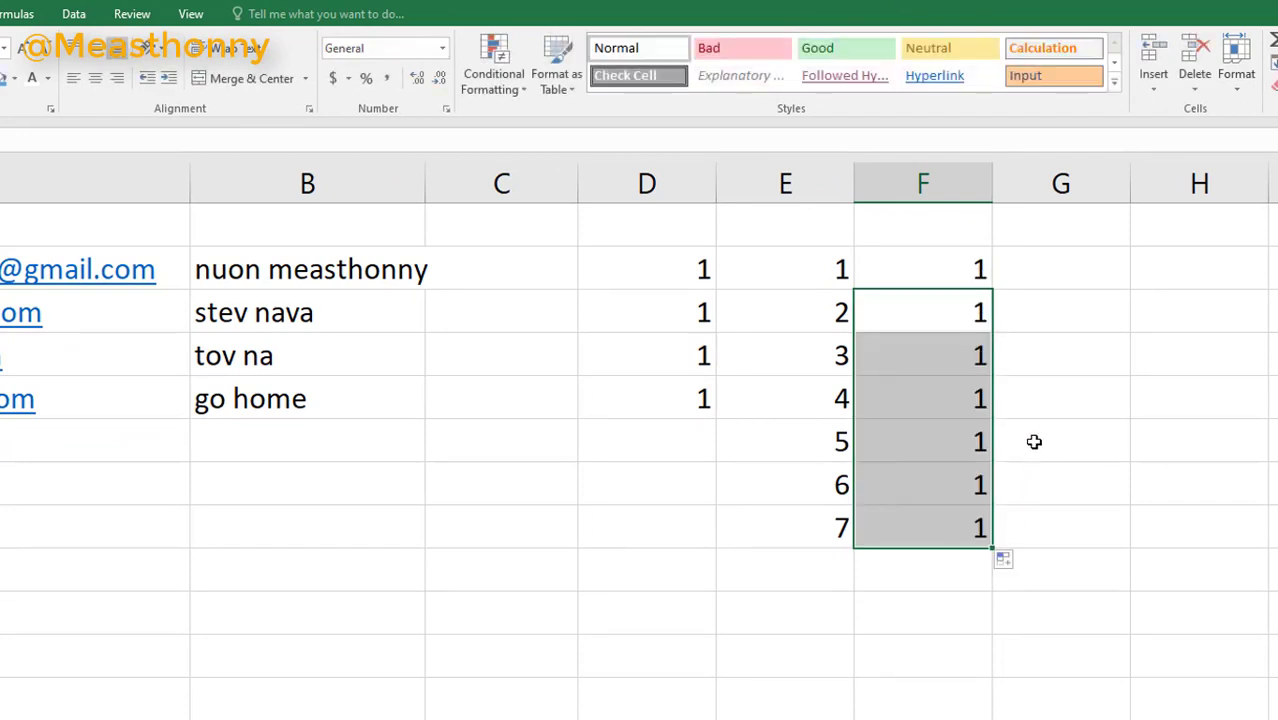
click(995, 284)
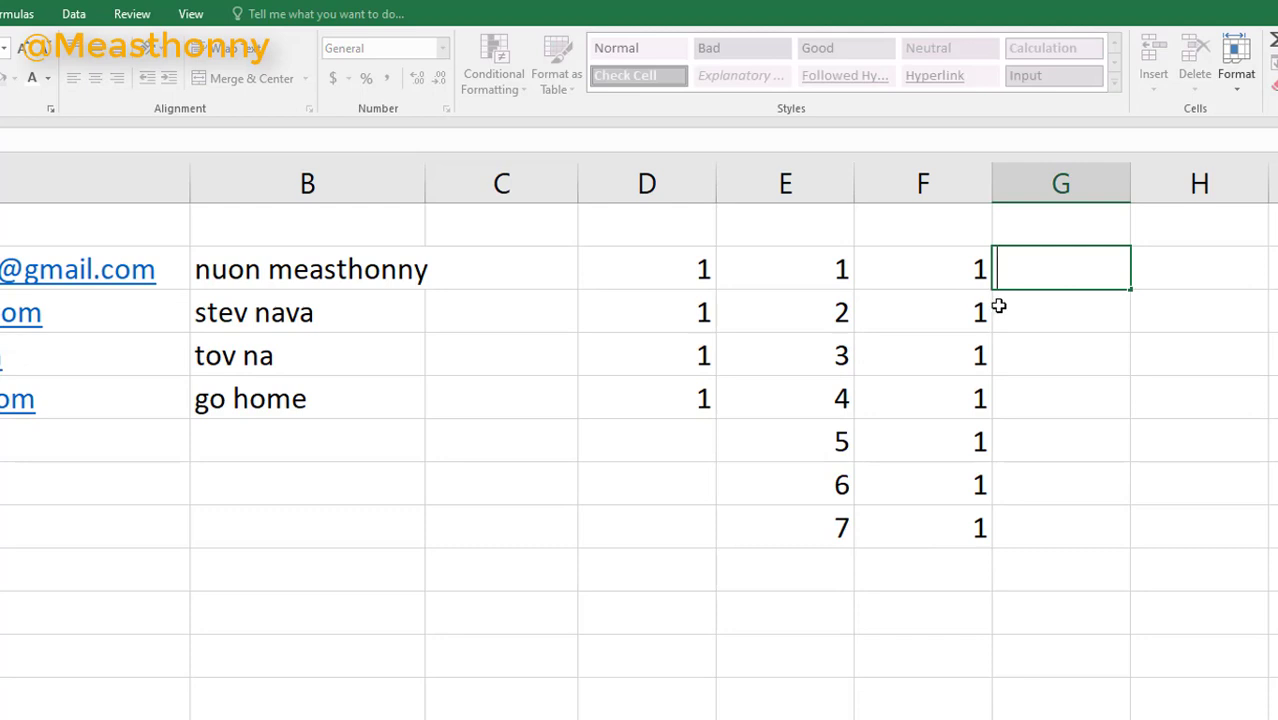
text(1)
double_click(1130, 290)
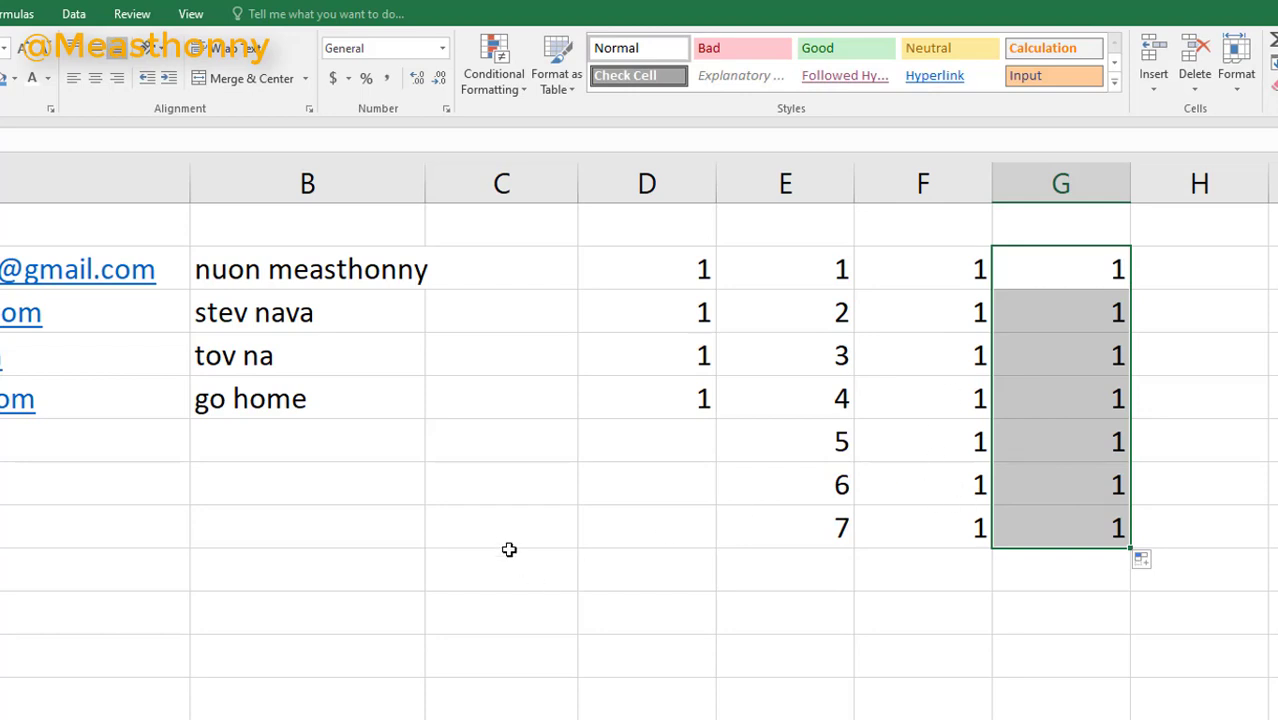
click(490, 495)
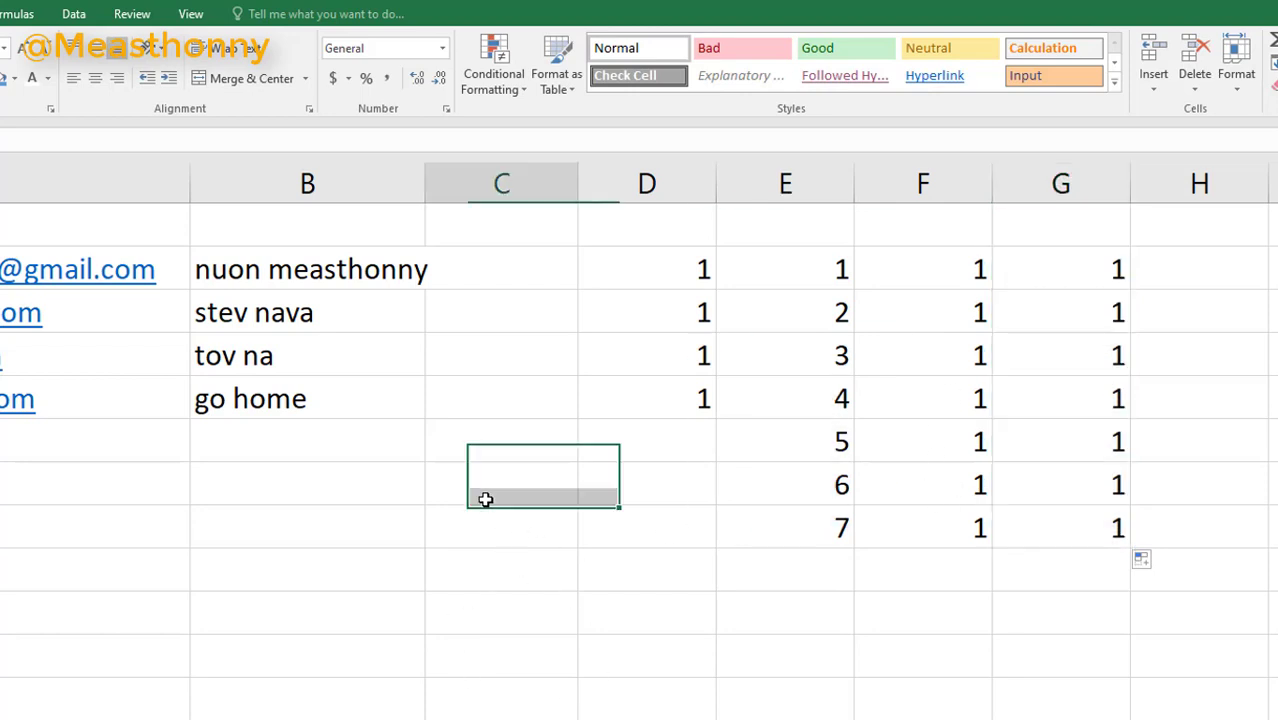
Autofill dates 7/7/2020 to 7/12/2020 down D7:D12 and widen column D to fit.
click(653, 488)
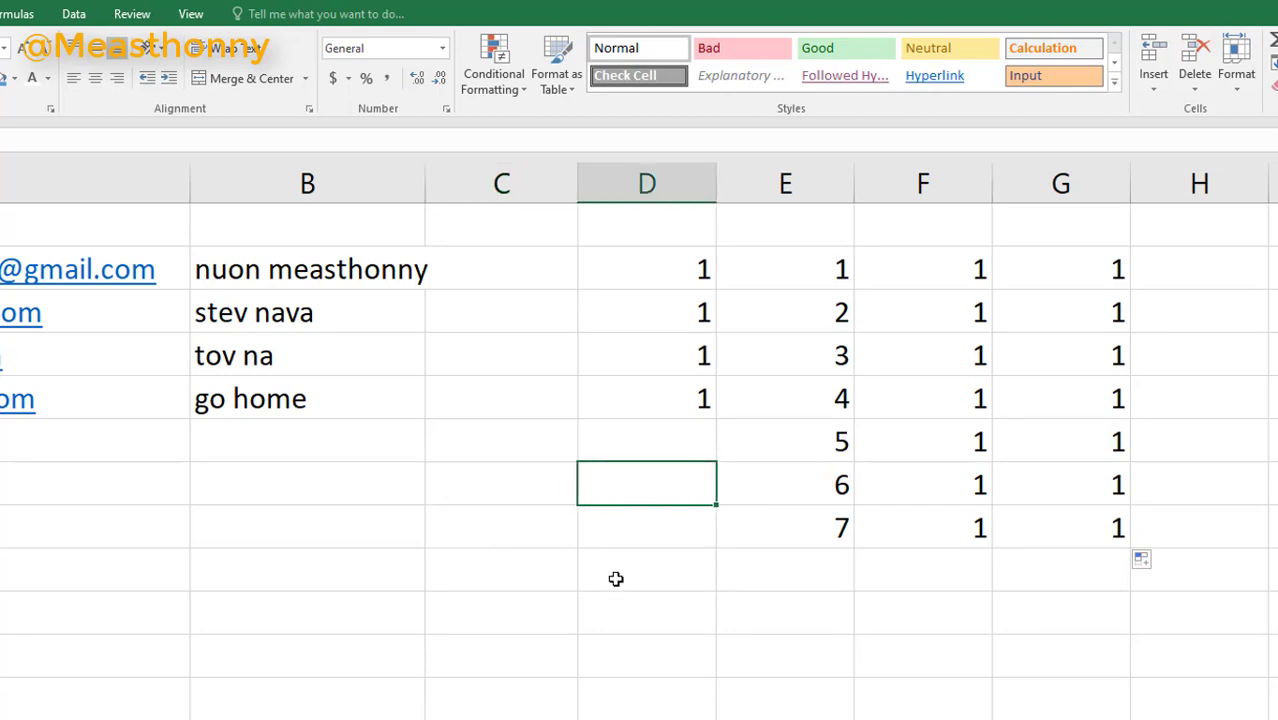
text(7)
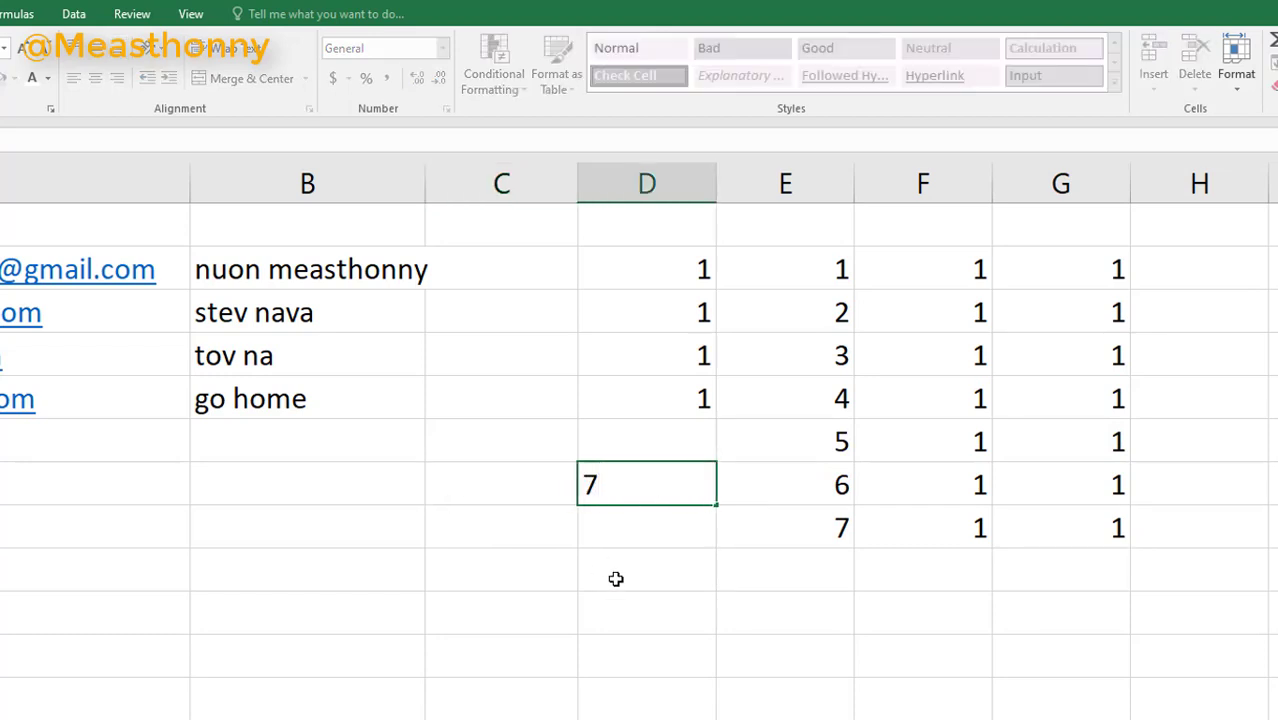
text(/7/2020)
key(Return)
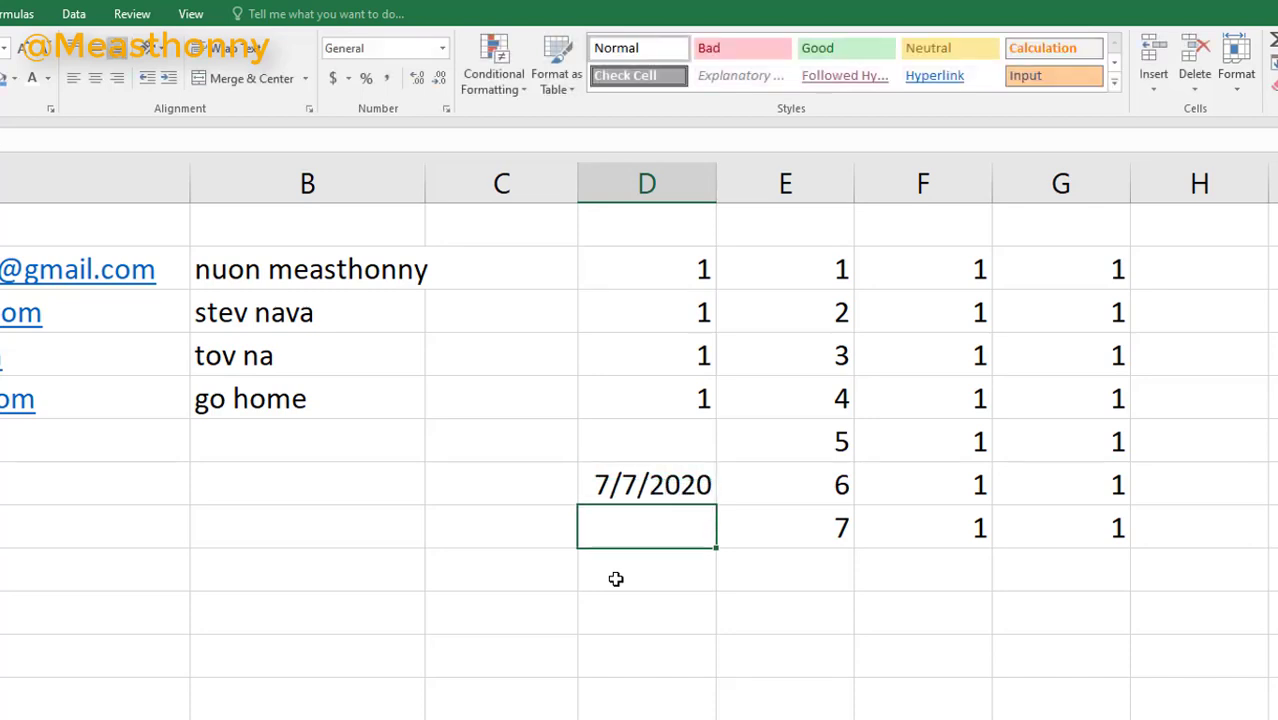
text(7/)
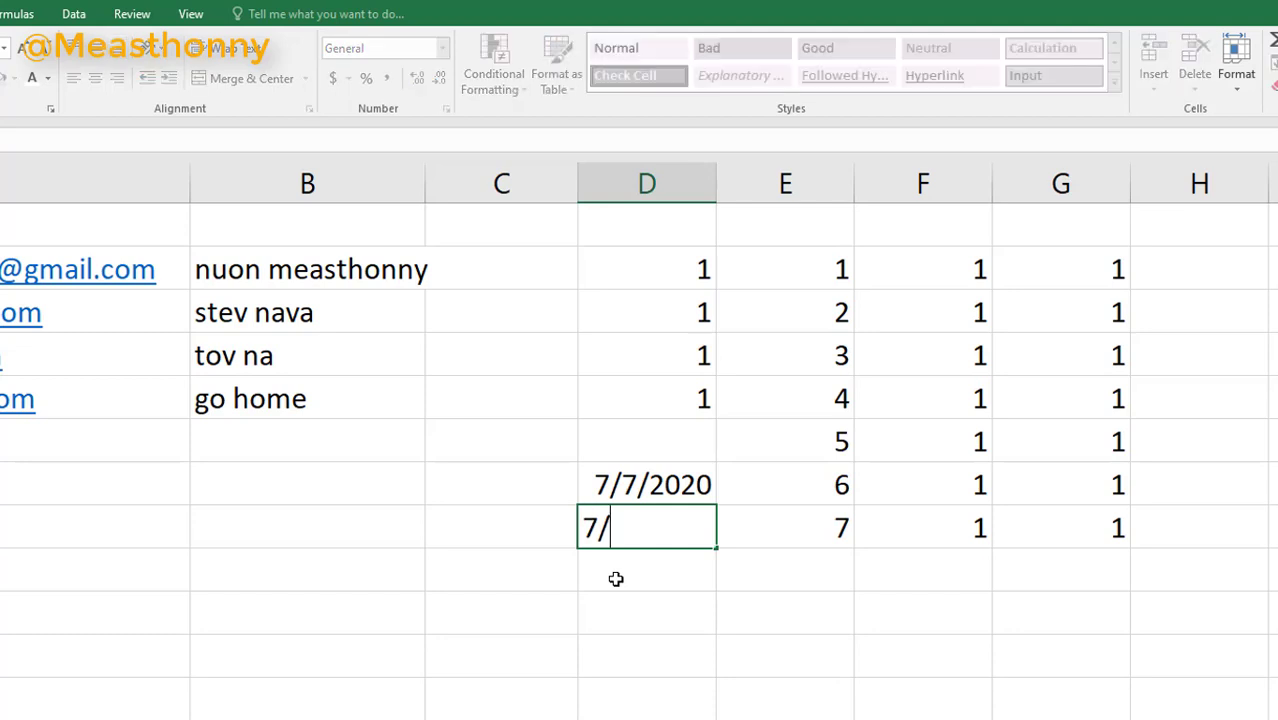
text(8/2020)
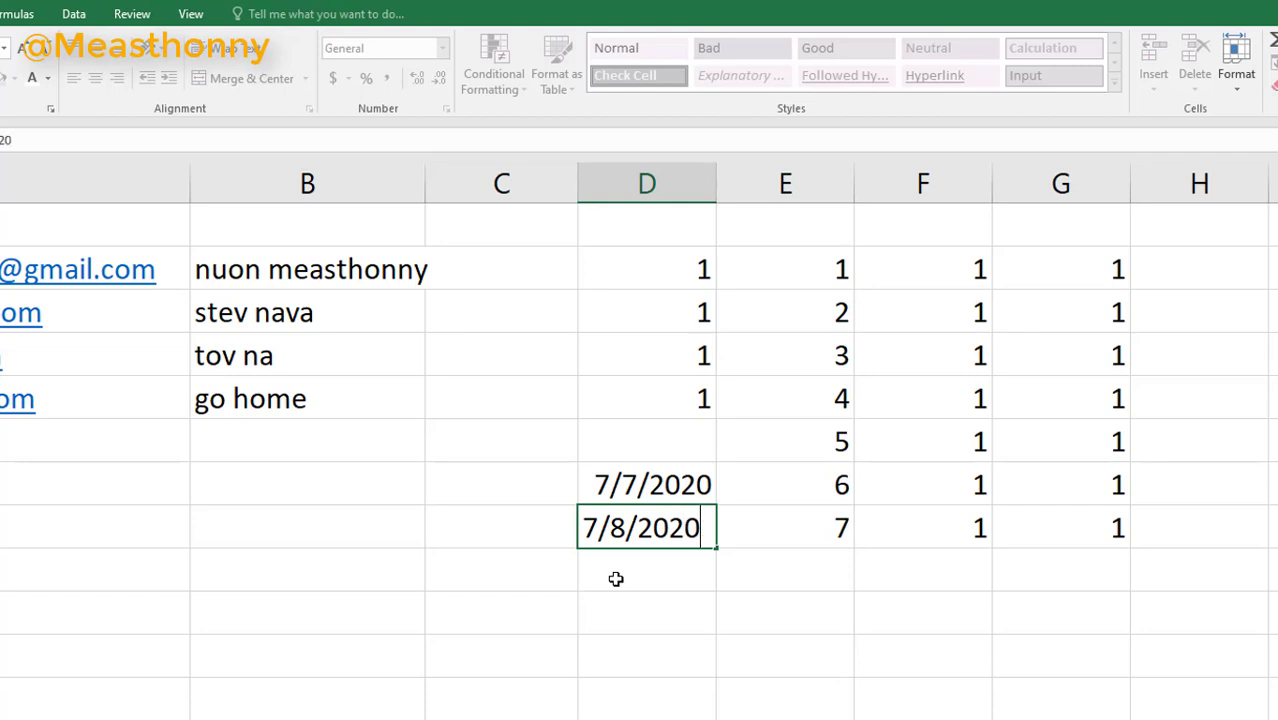
click(673, 496)
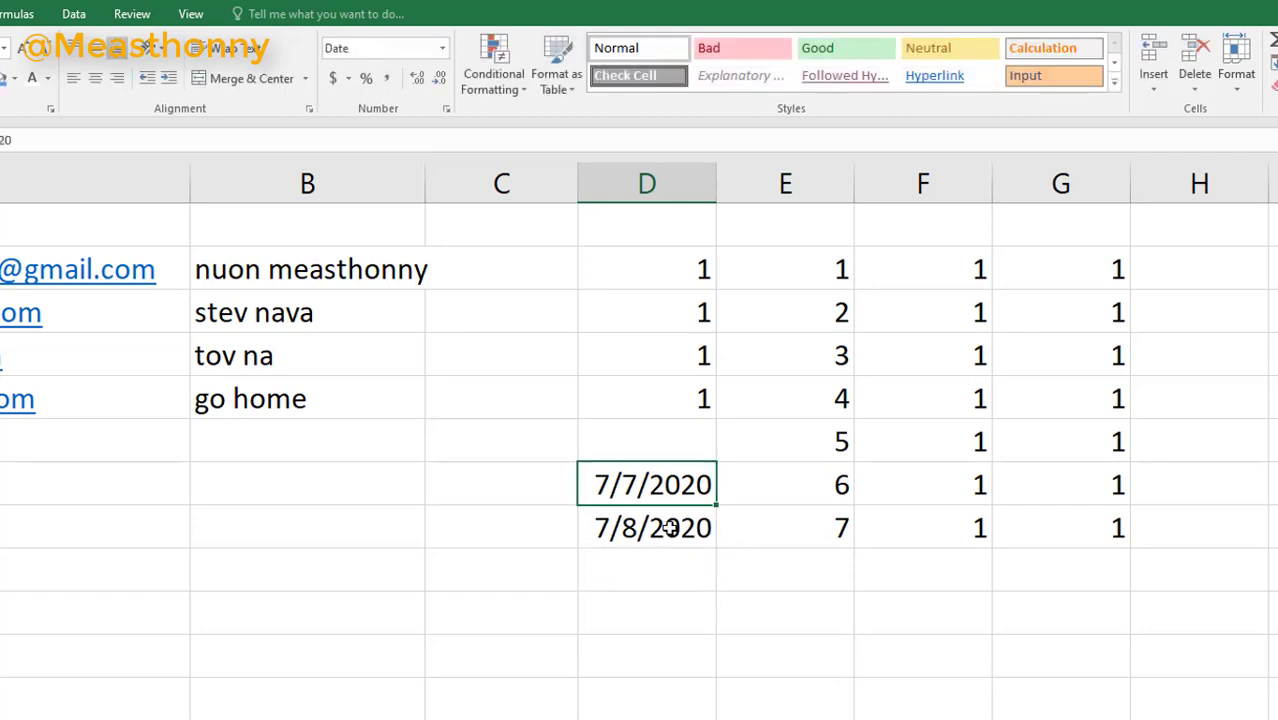
shift+click(650, 523)
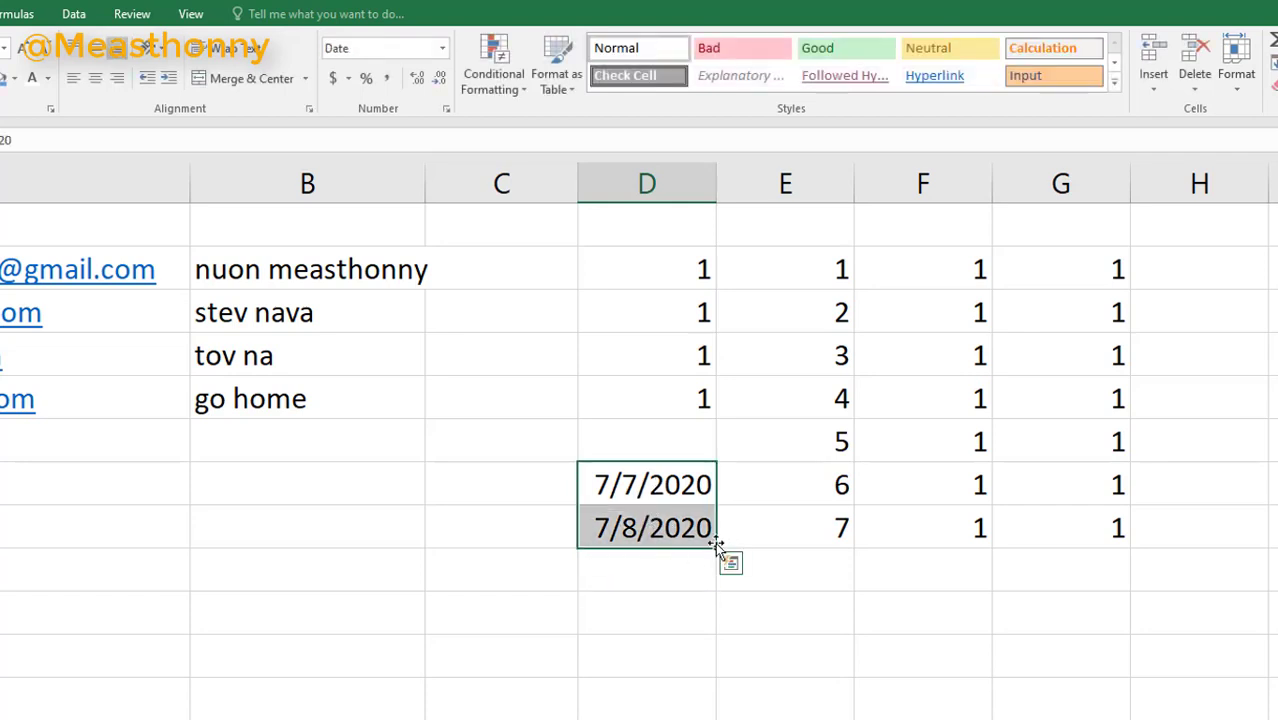
drag(716, 549, 780, 668)
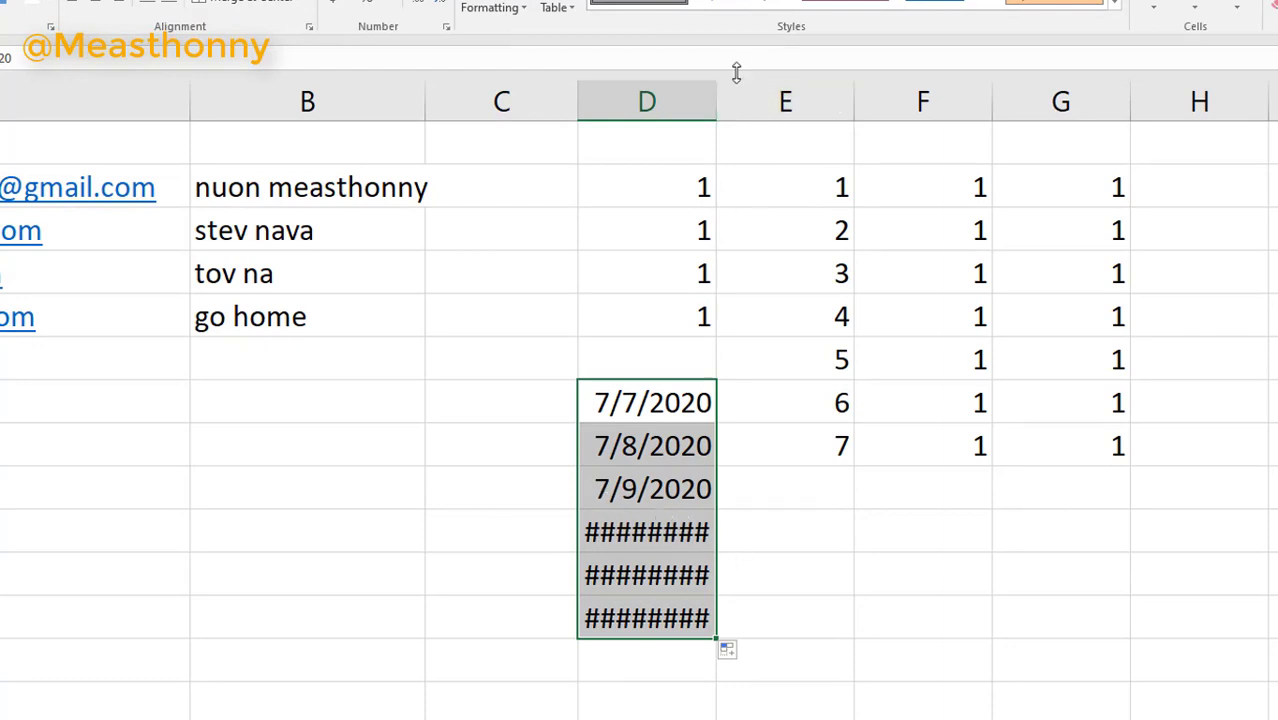
drag(715, 112, 729, 110)
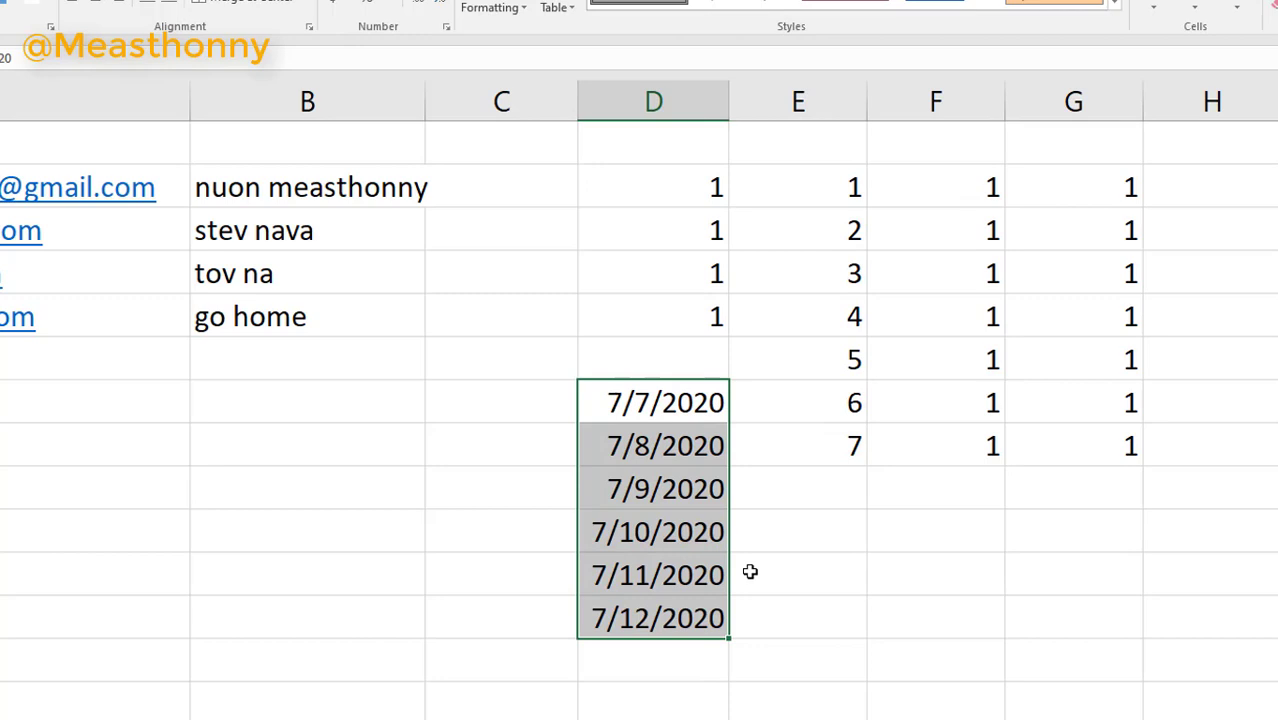
Enter july in E9 and drag it down to fill the following months.
click(786, 496)
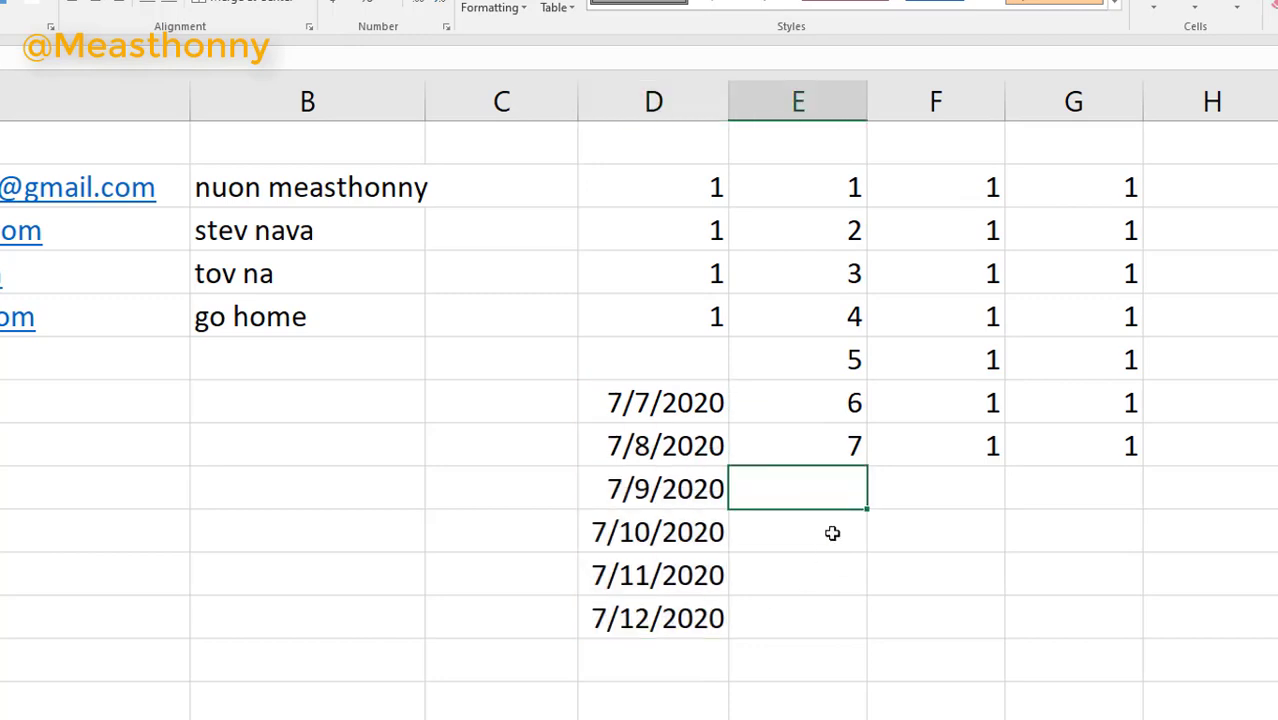
text(july)
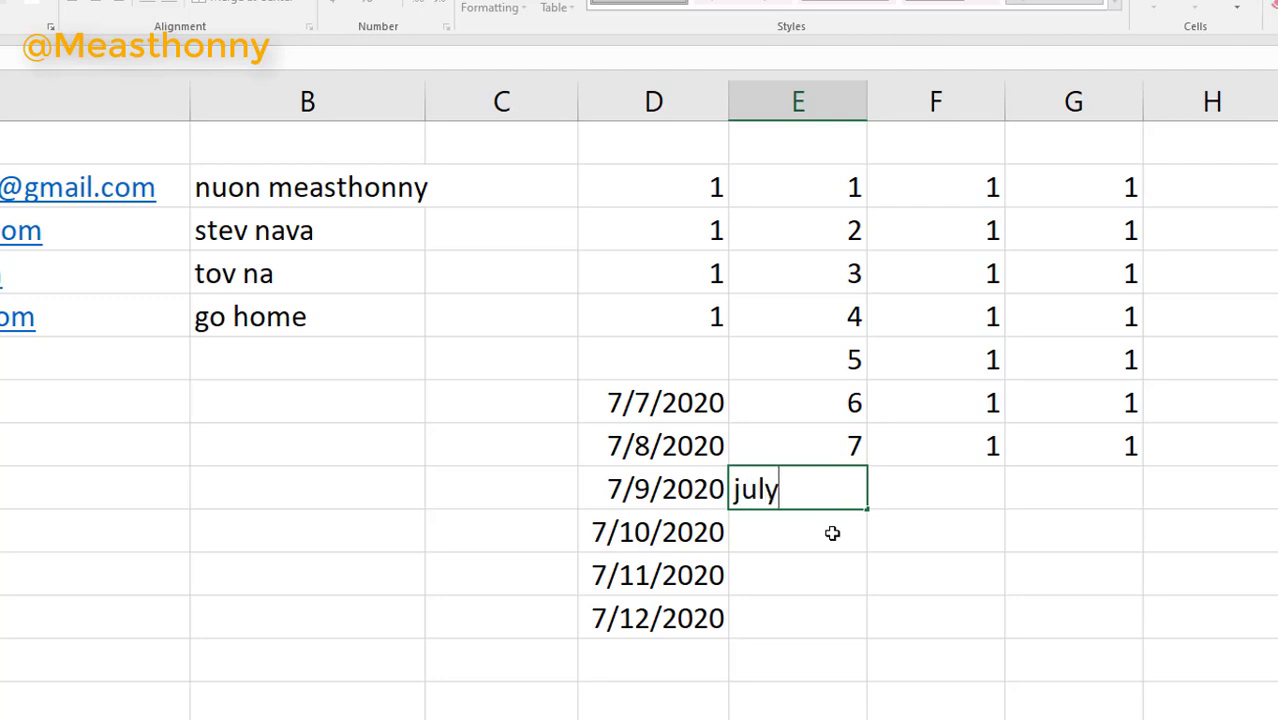
key(Return)
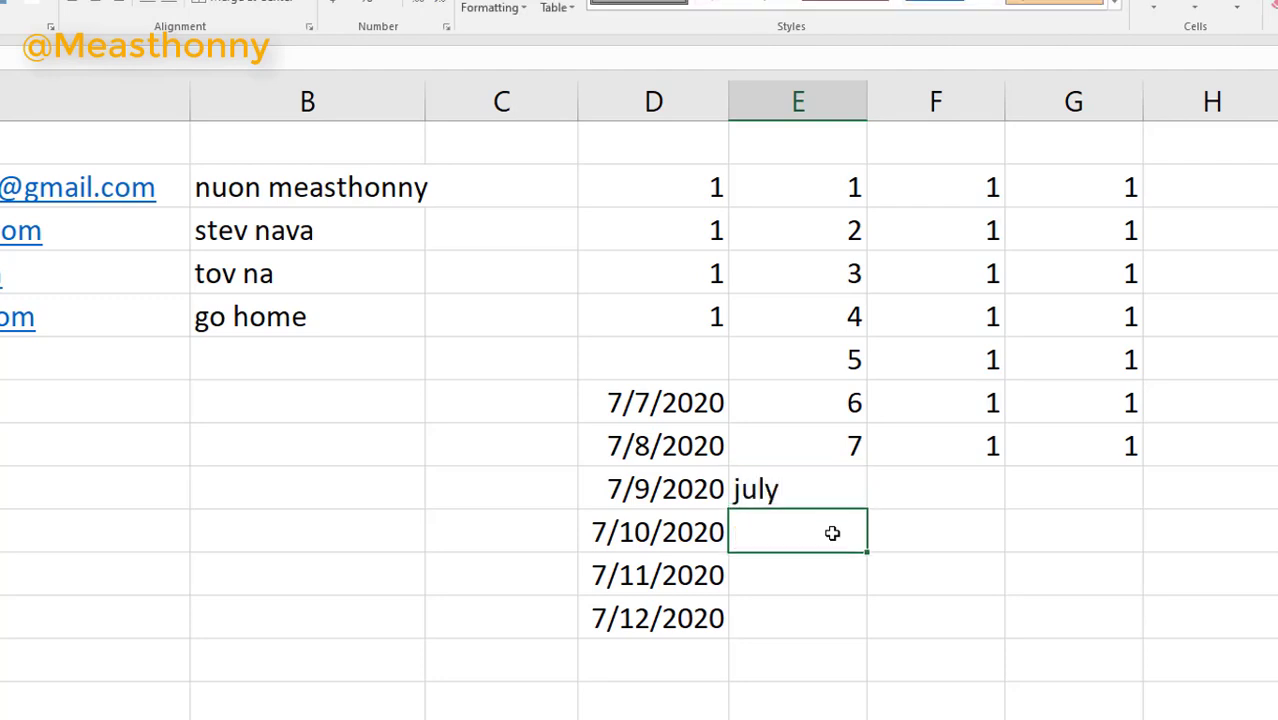
click(845, 497)
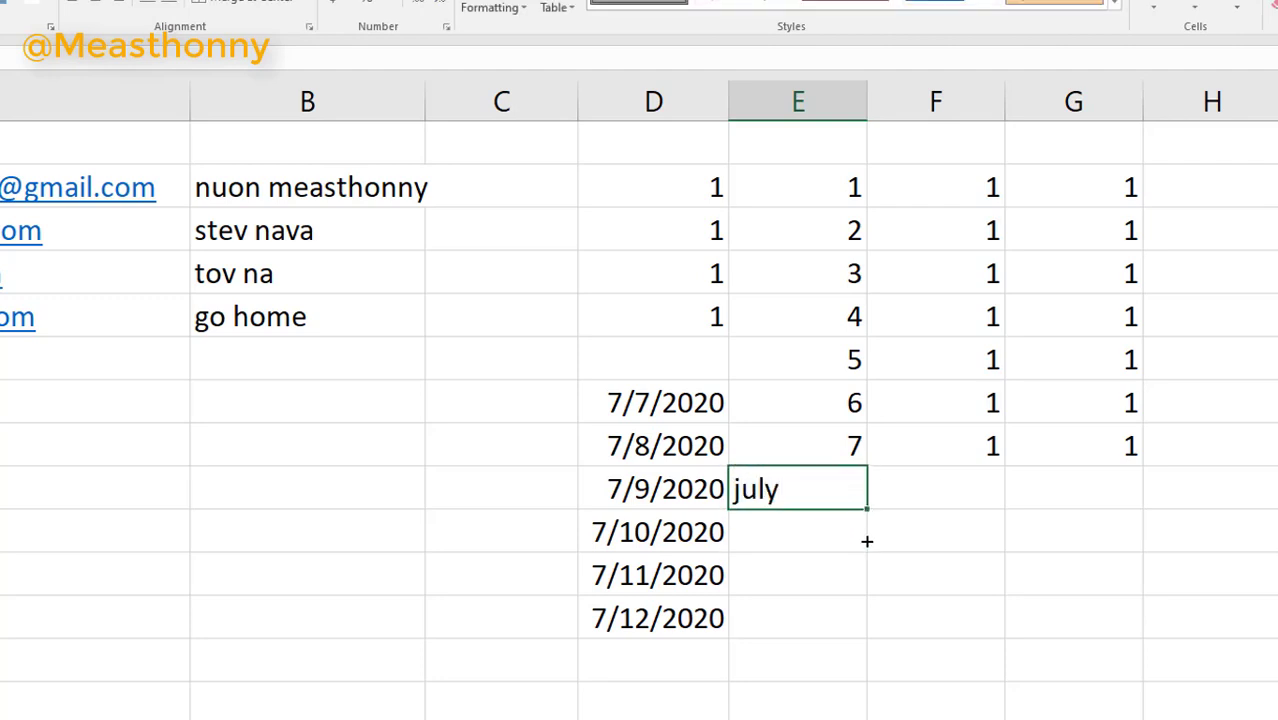
drag(867, 541, 875, 662)
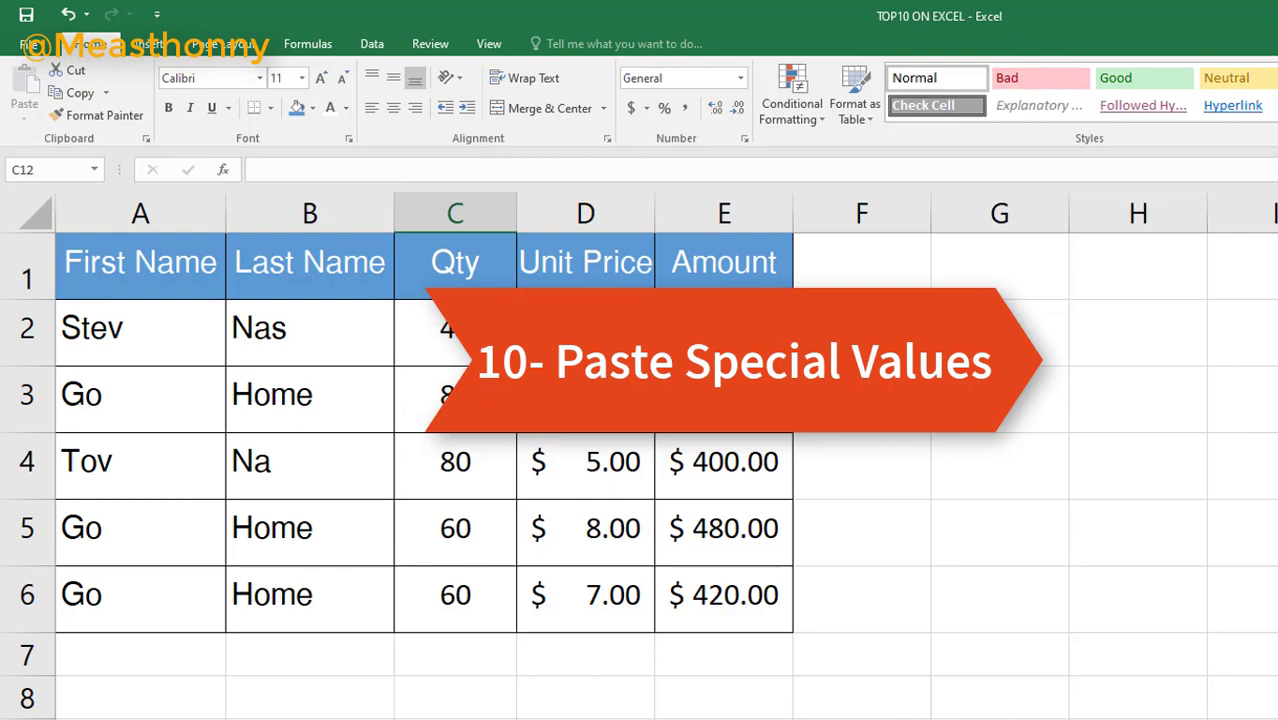
Copy the whole table A1:E6.
click(724, 719)
click(455, 719)
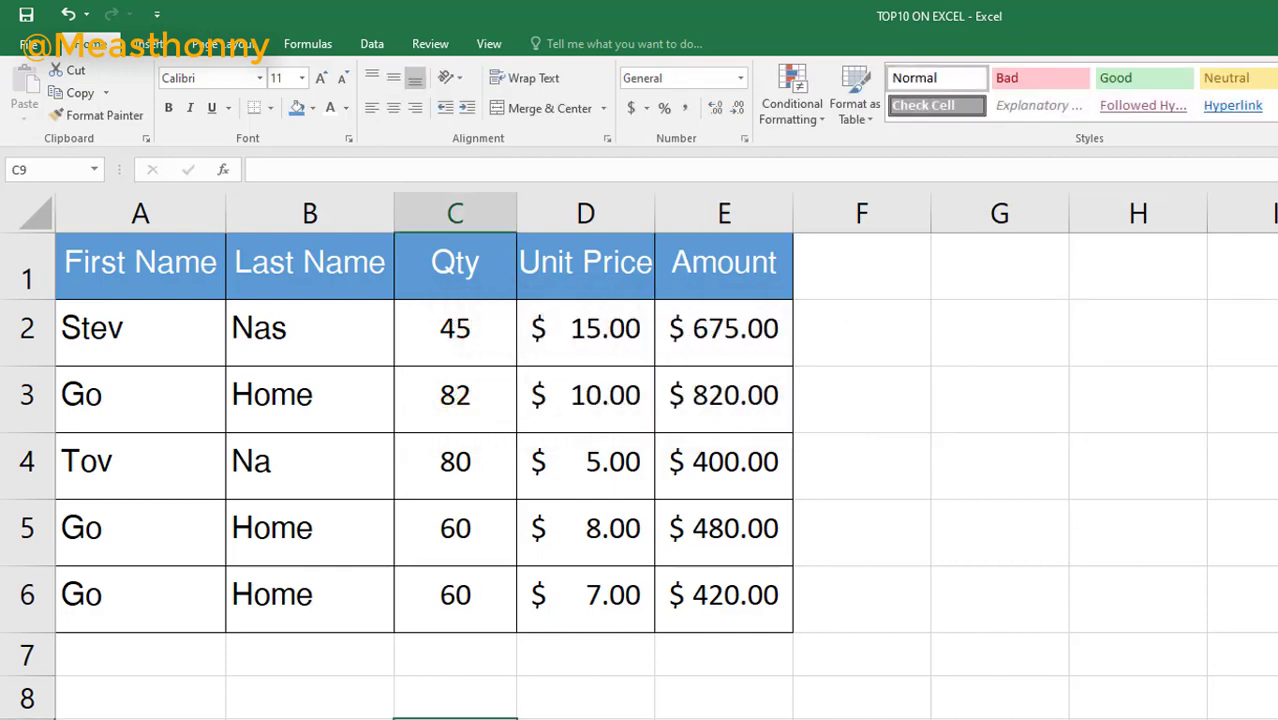
drag(143, 262, 685, 557)
right_click(579, 274)
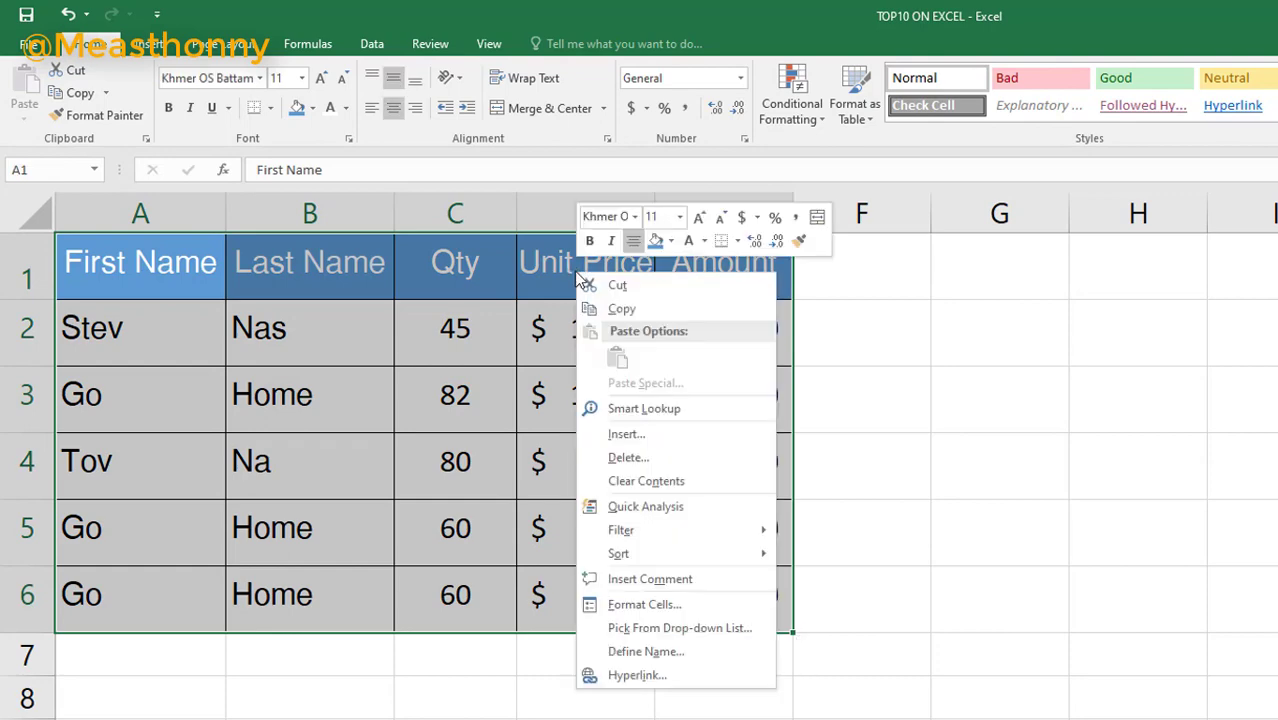
click(641, 309)
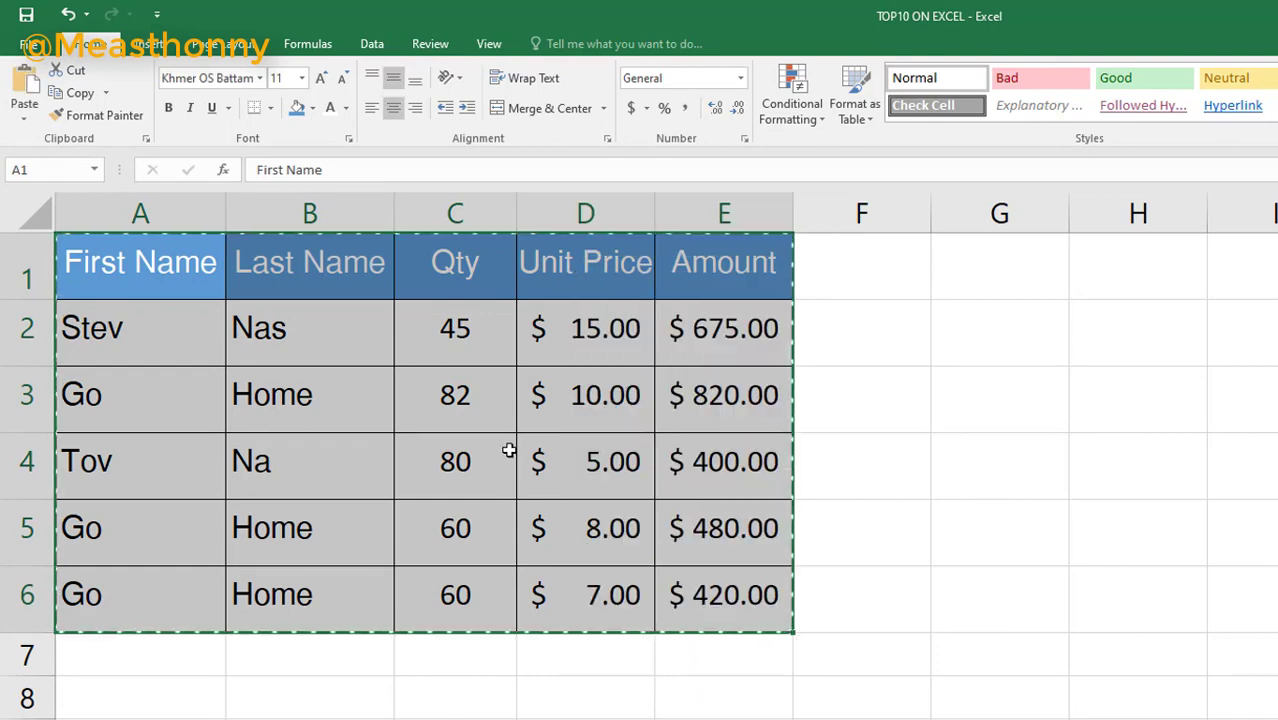
Paste the copied table at G1 as values only through Paste Special.
click(990, 272)
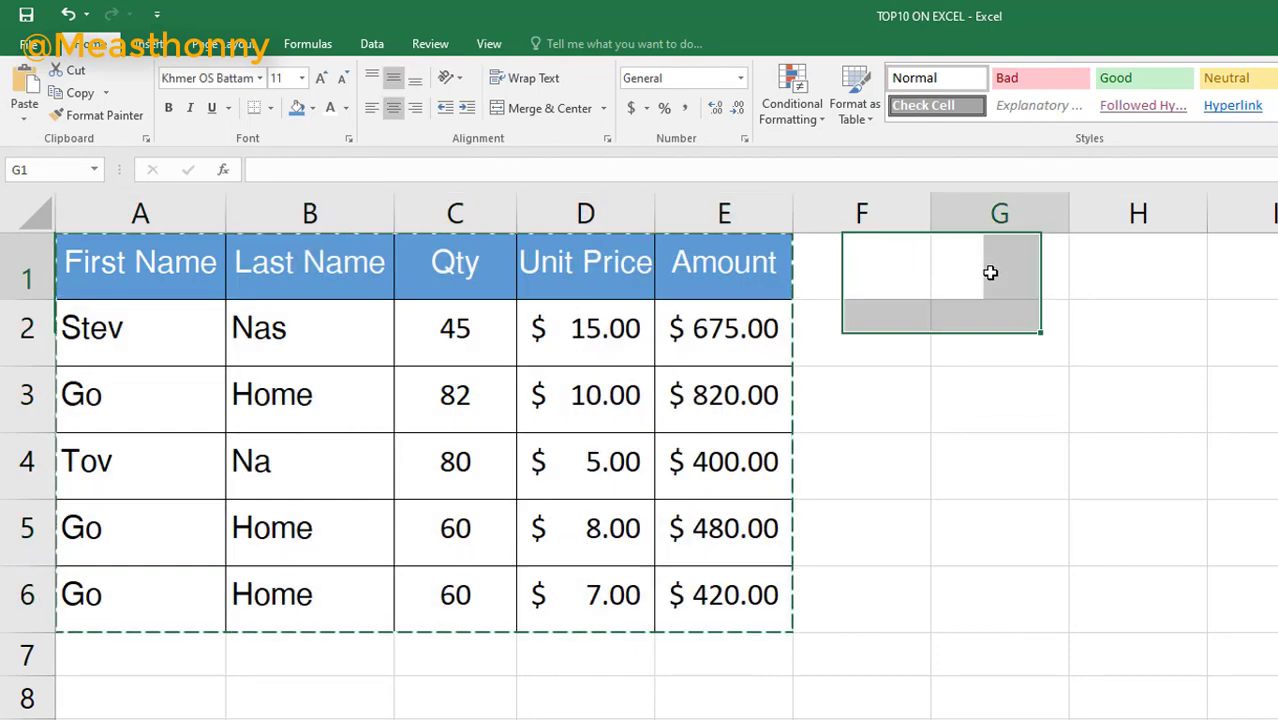
right_click(993, 277)
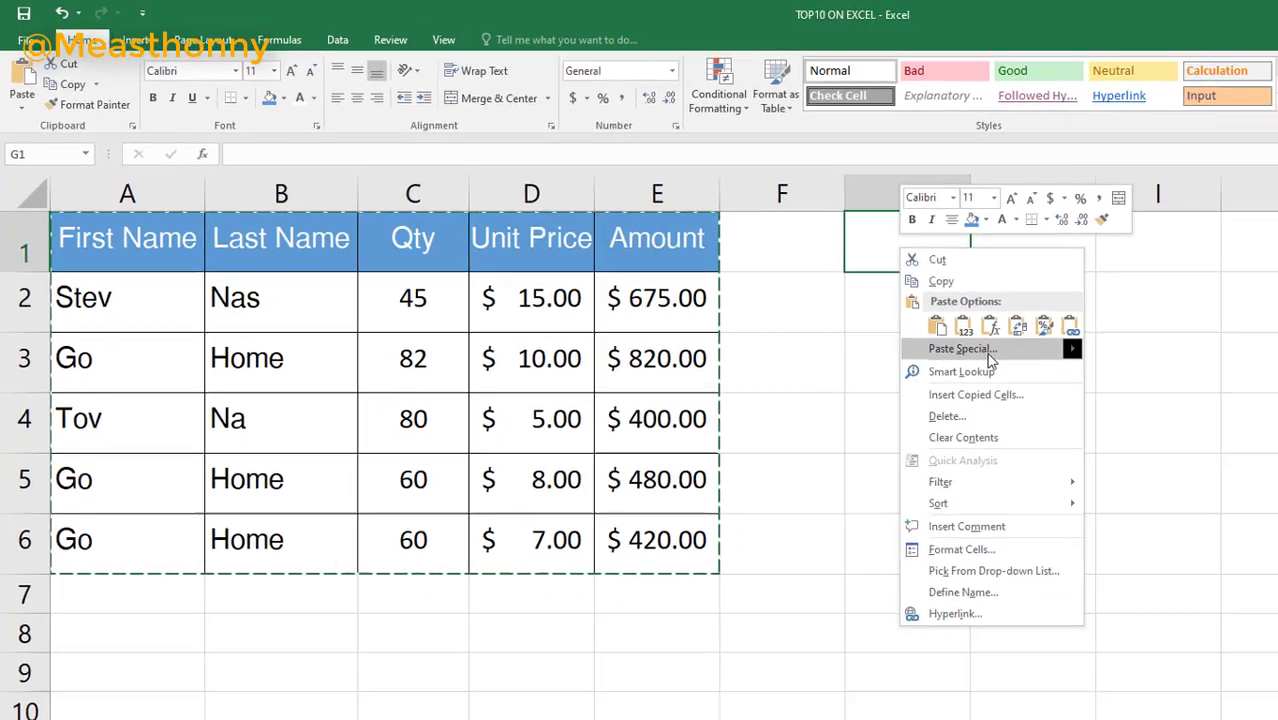
mouse_move(1060, 384)
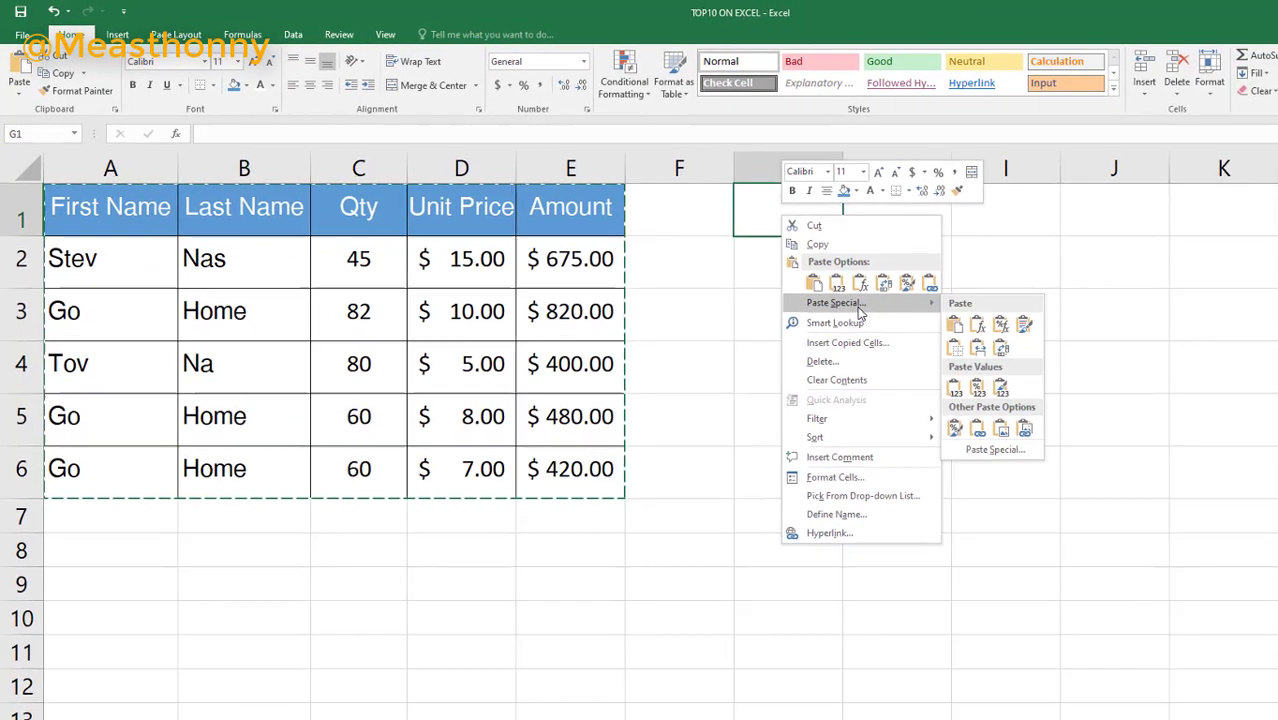
click(990, 451)
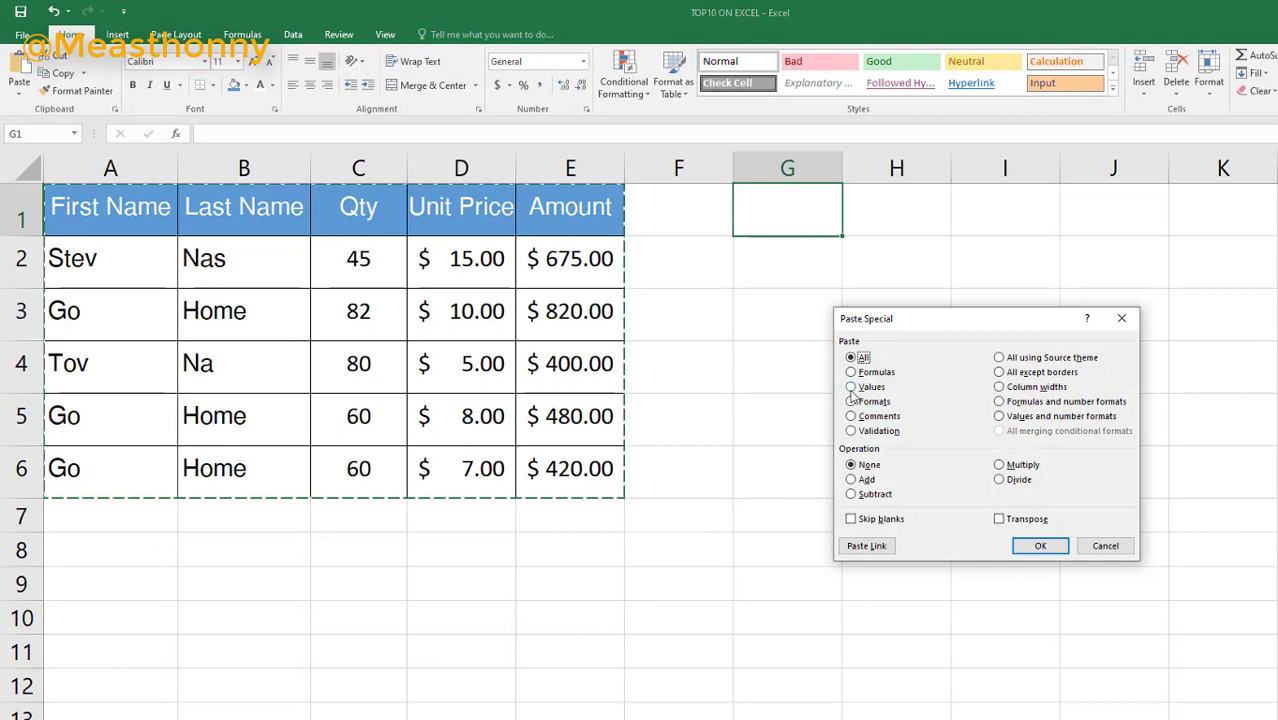
click(851, 387)
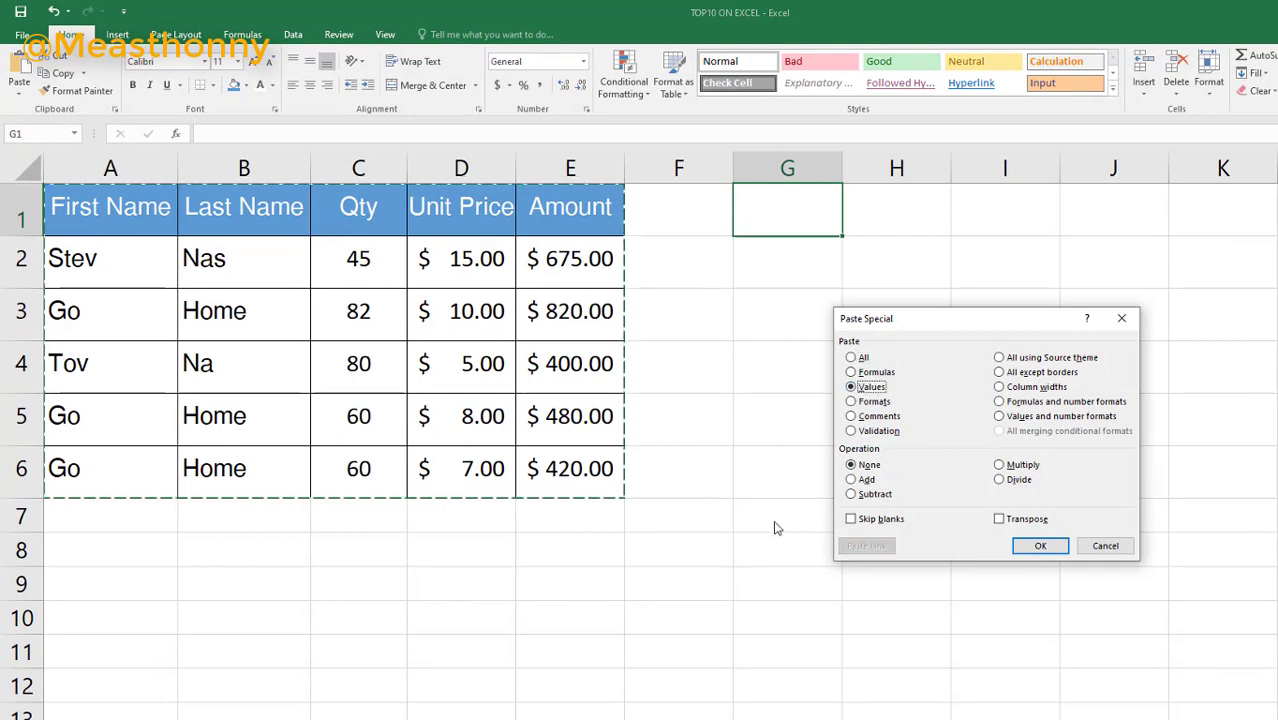
click(1038, 548)
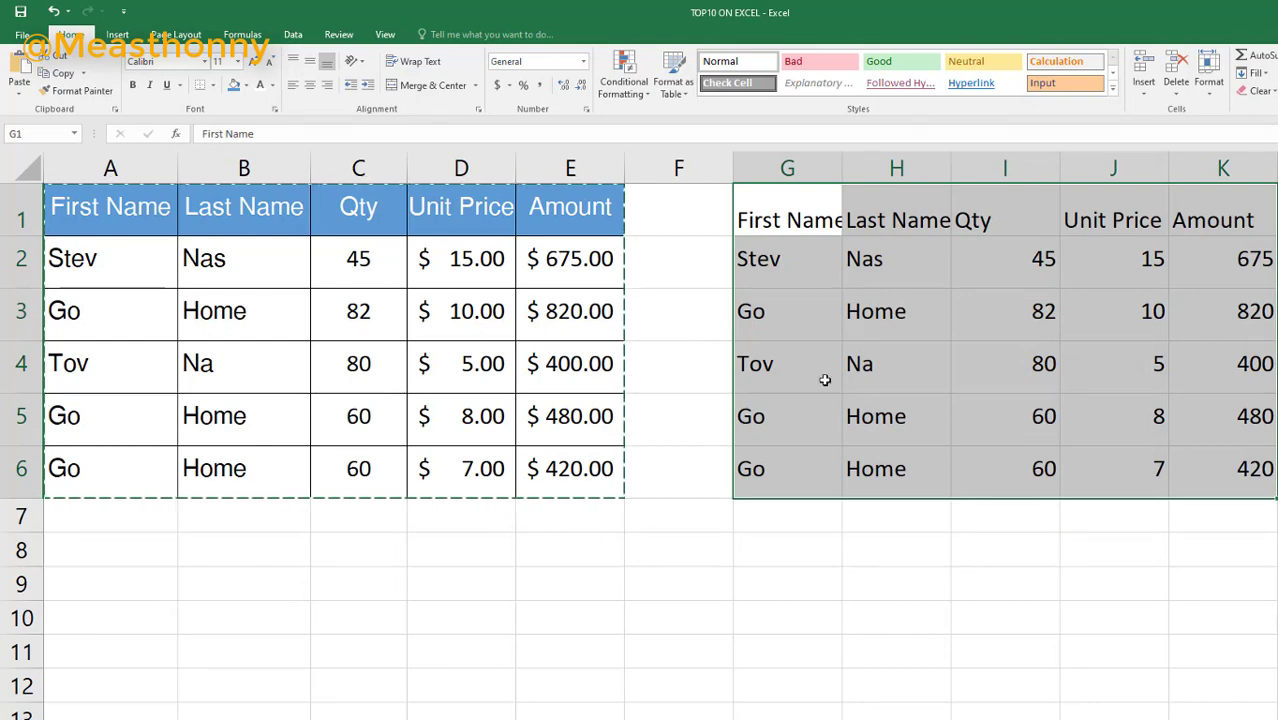
Autofit columns G:K, then compare K2's plain 675 with E2's PRODUCT formula.
drag(750, 168, 1255, 172)
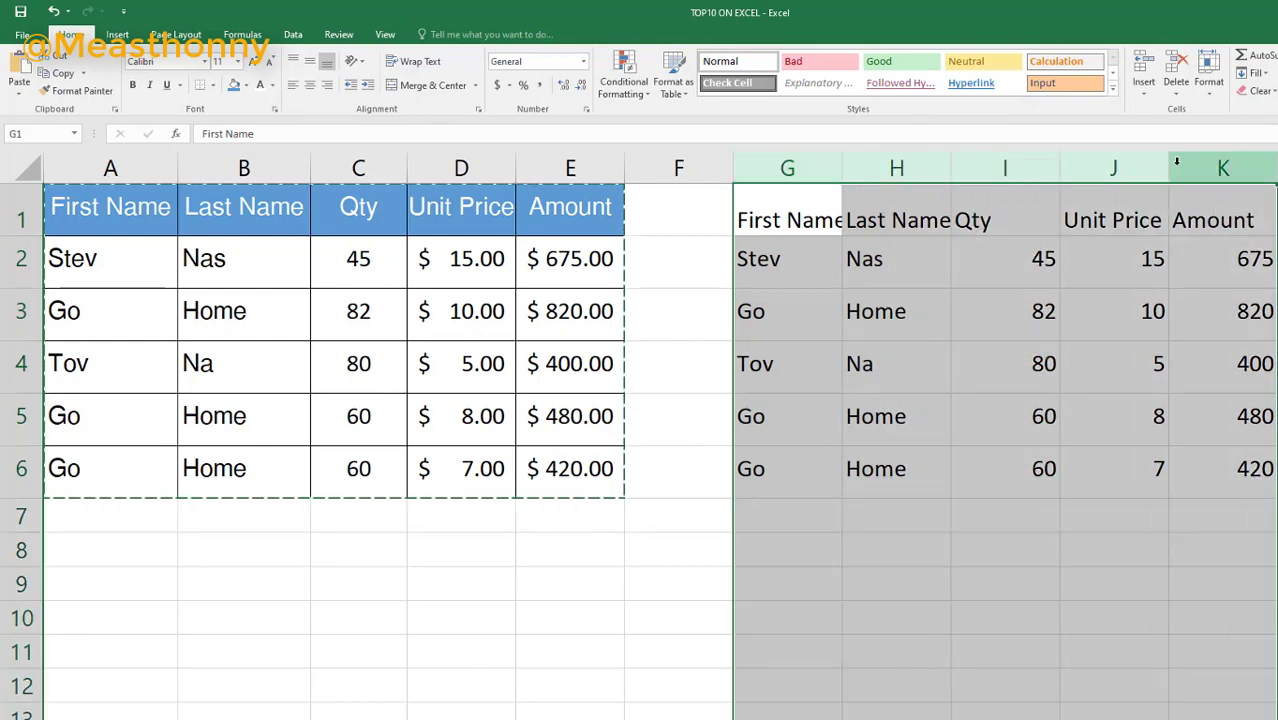
double_click(953, 168)
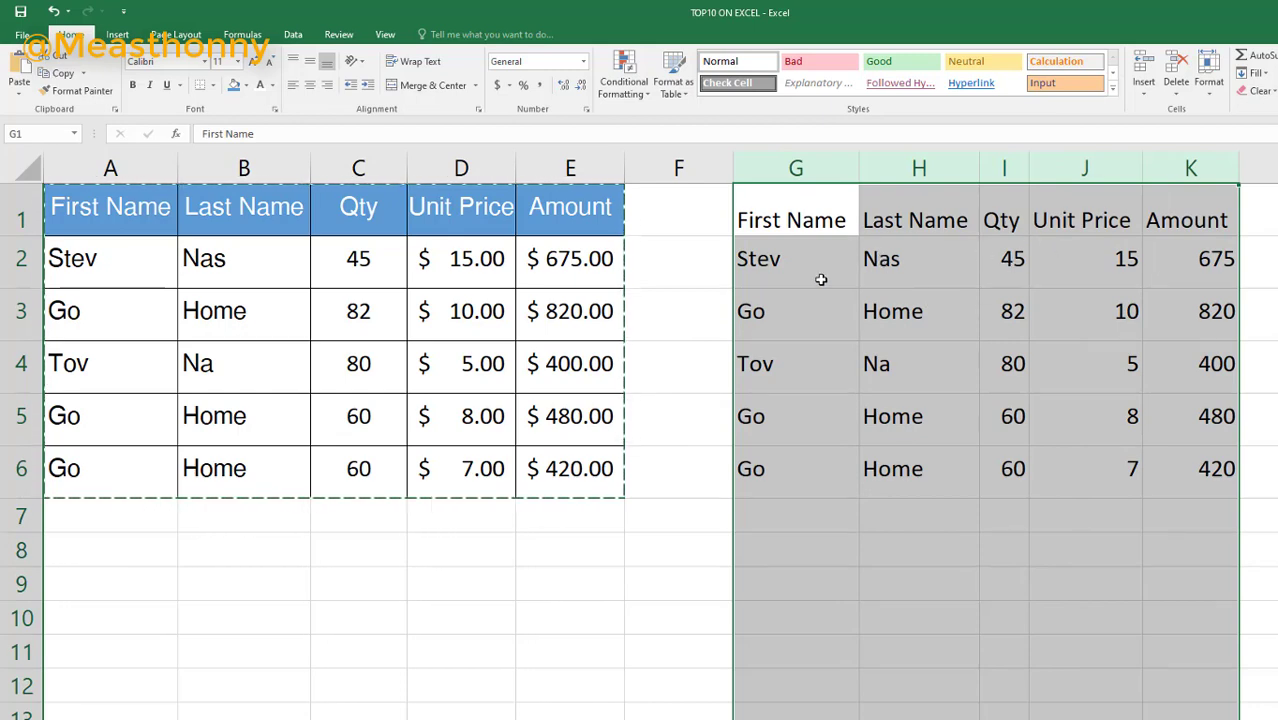
click(790, 275)
click(540, 261)
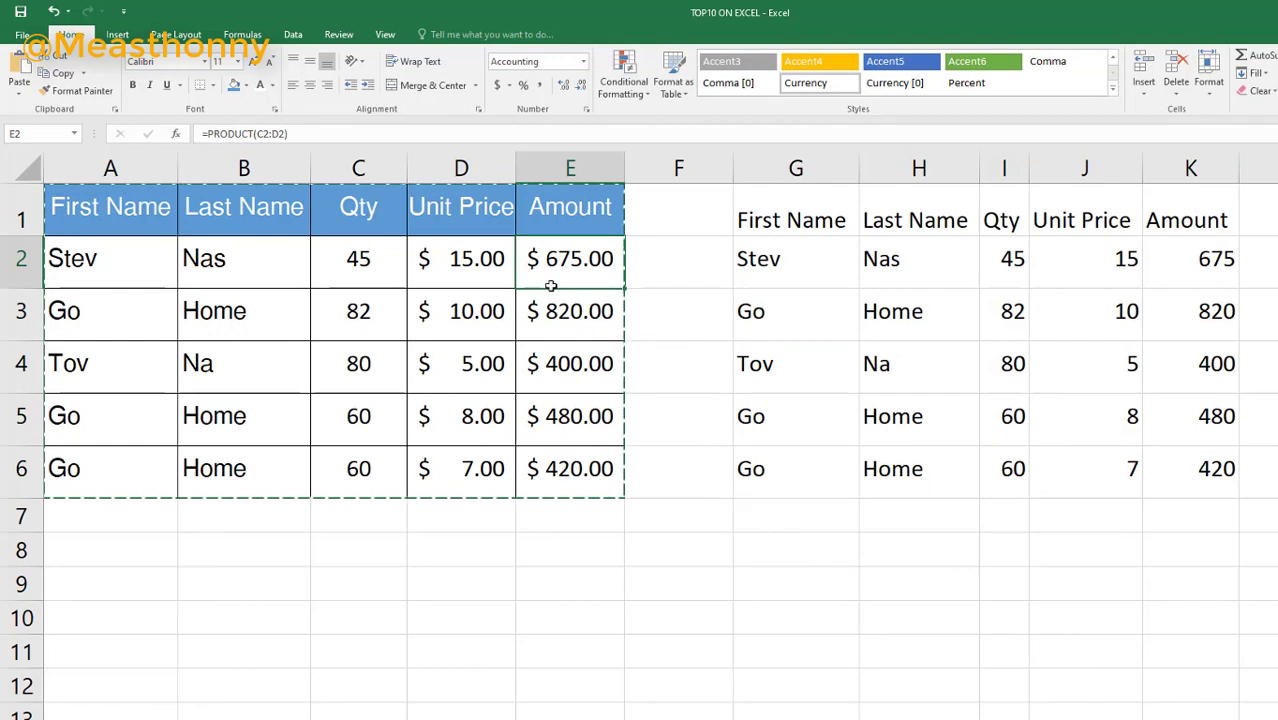
click(1210, 268)
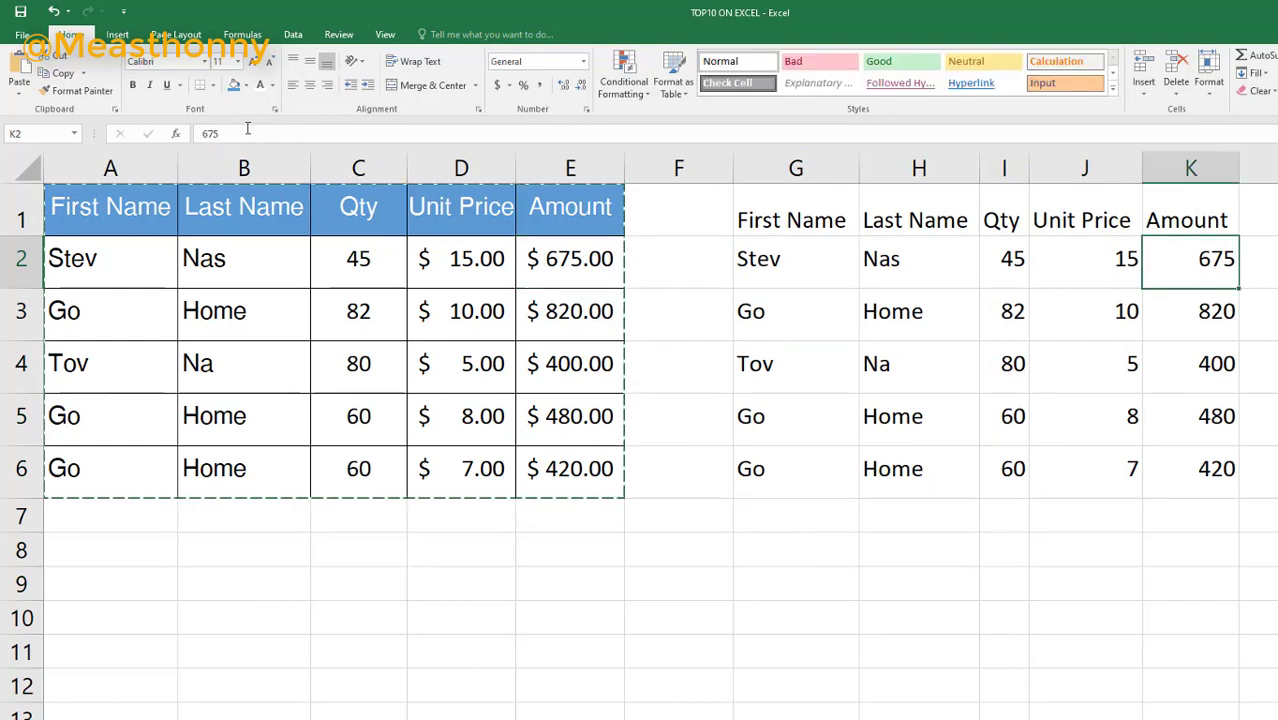